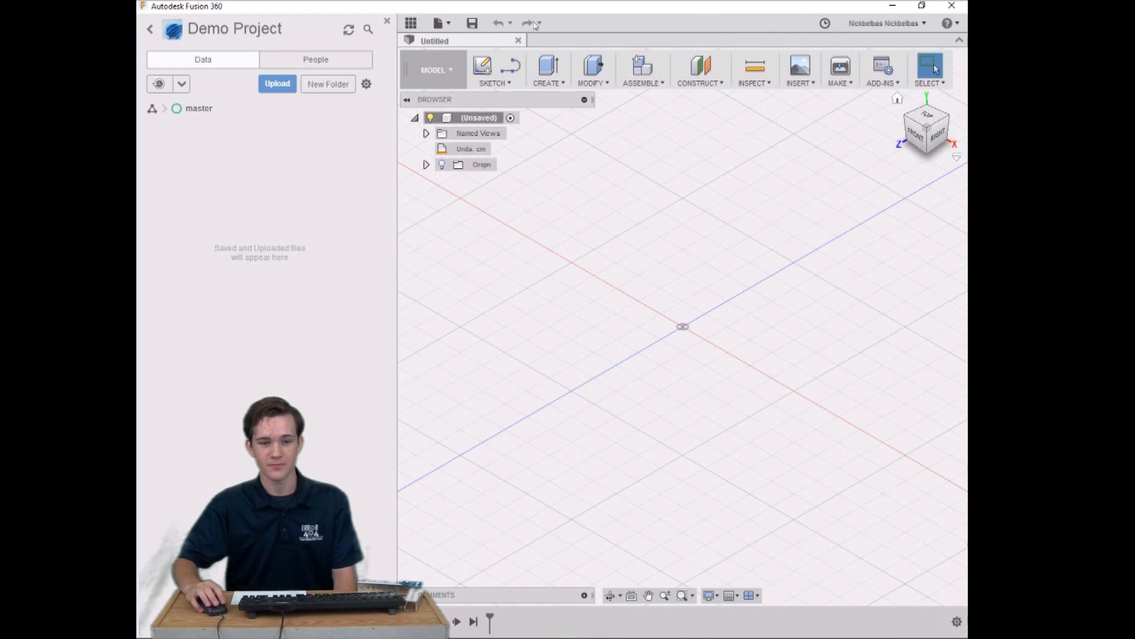
- Create a new design and save it as Gusset in the master location of Demo Project
click(442, 25)
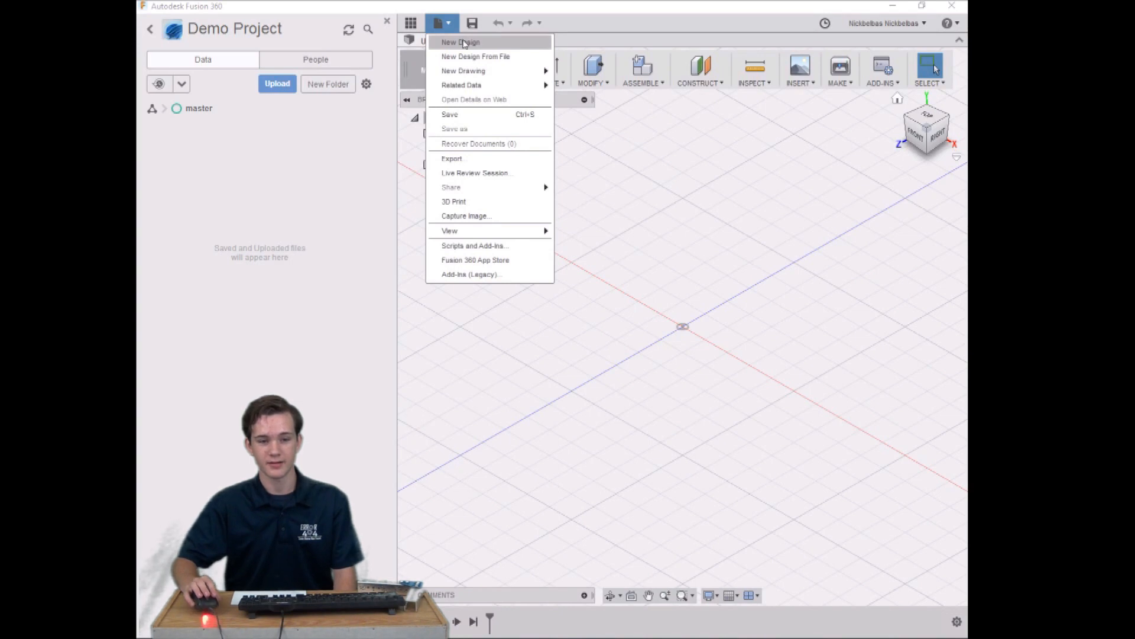
click(465, 43)
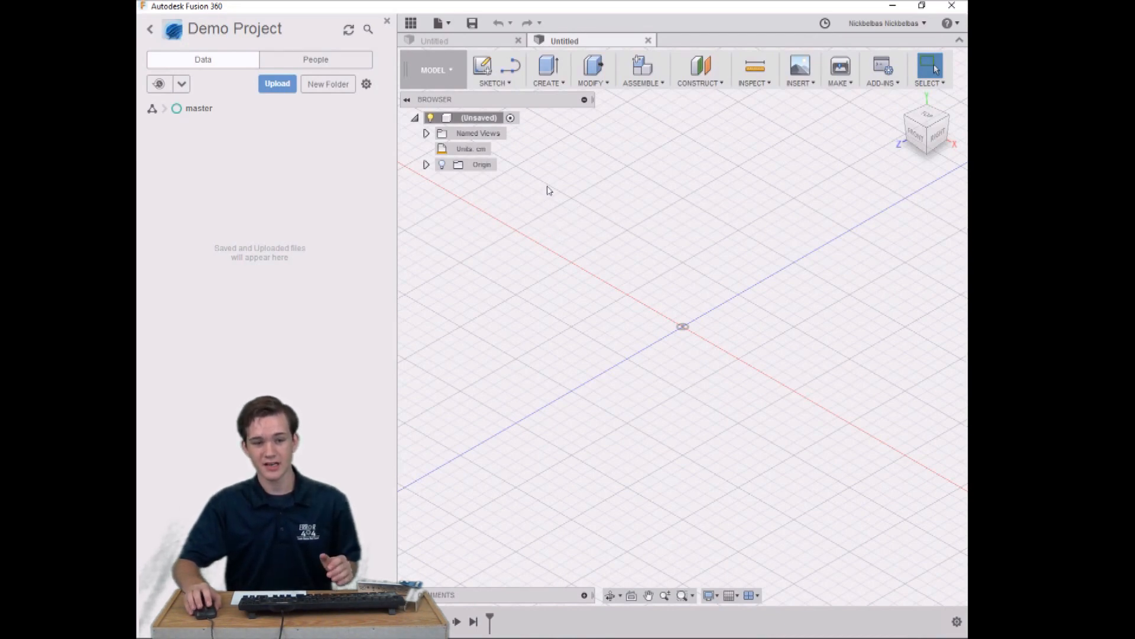
click(448, 27)
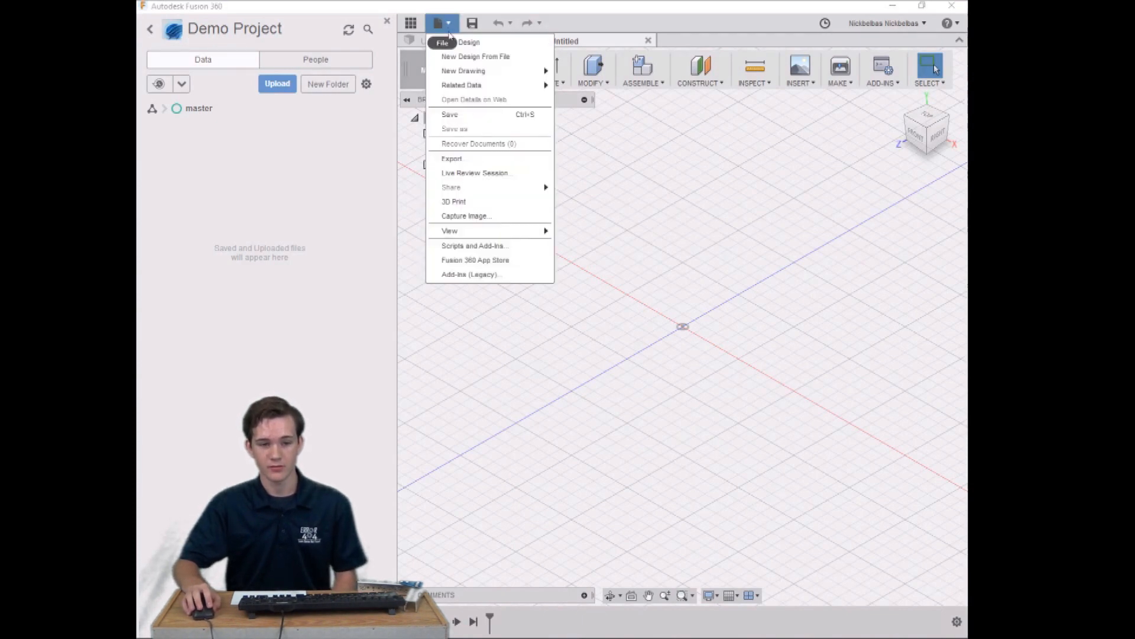
click(463, 114)
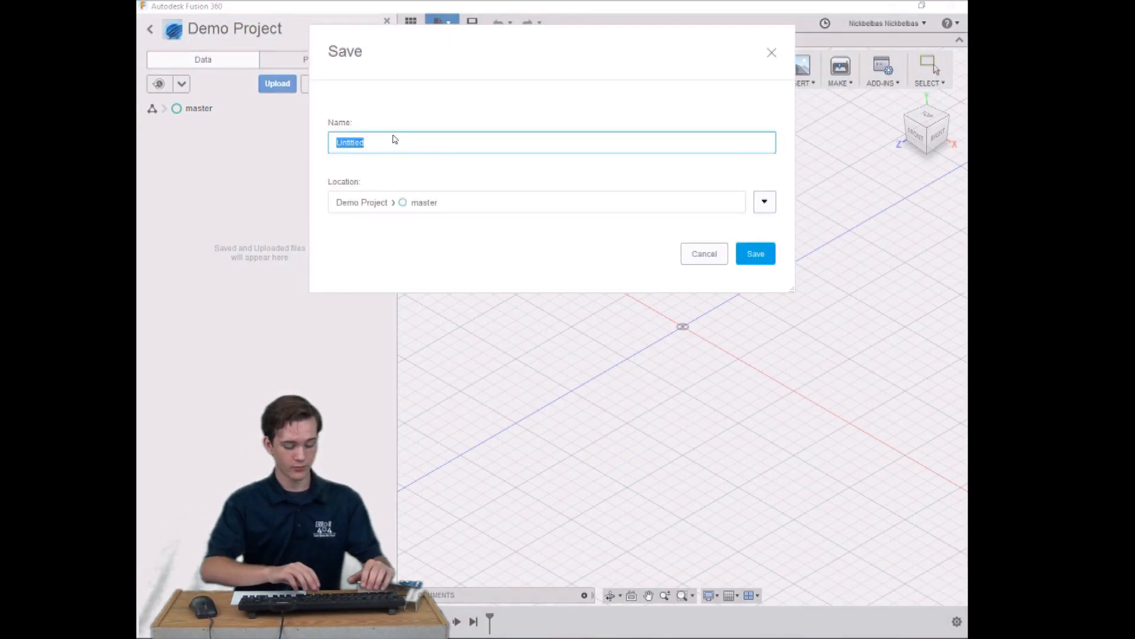
text(Gusset)
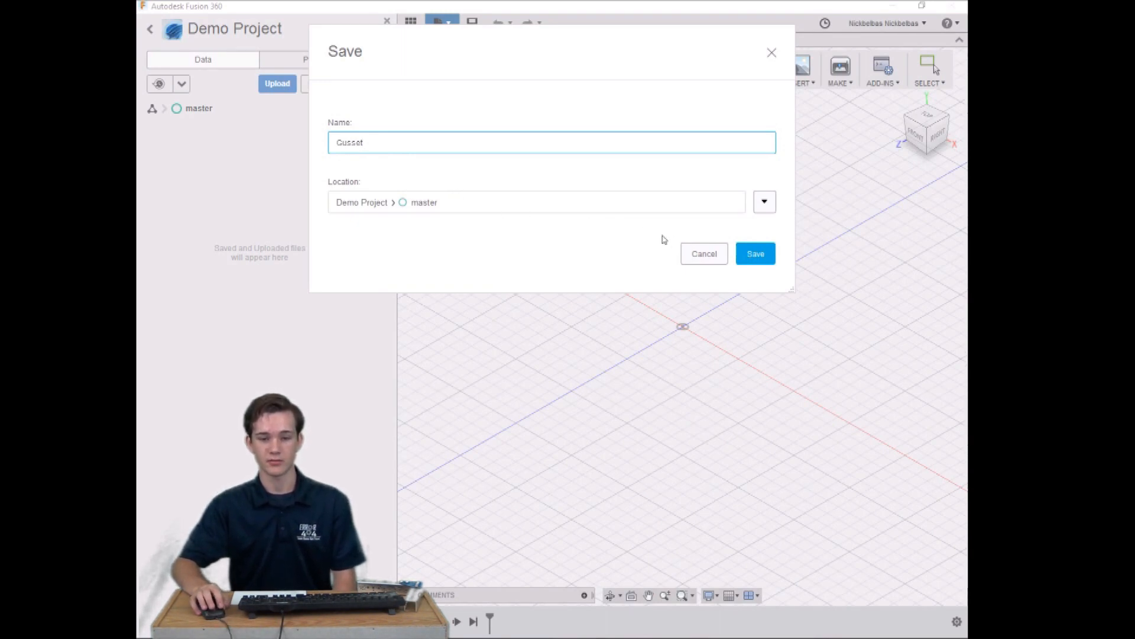
click(749, 255)
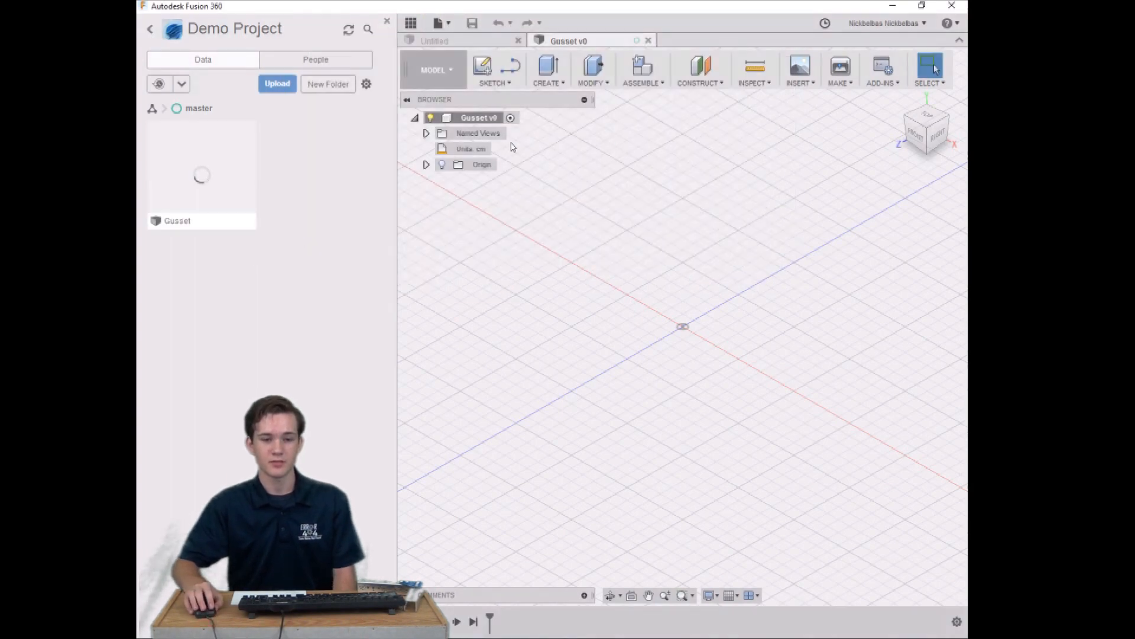
- Change the active units of the Gusset design to Millimeter without making them the default
mouse_move(486, 155)
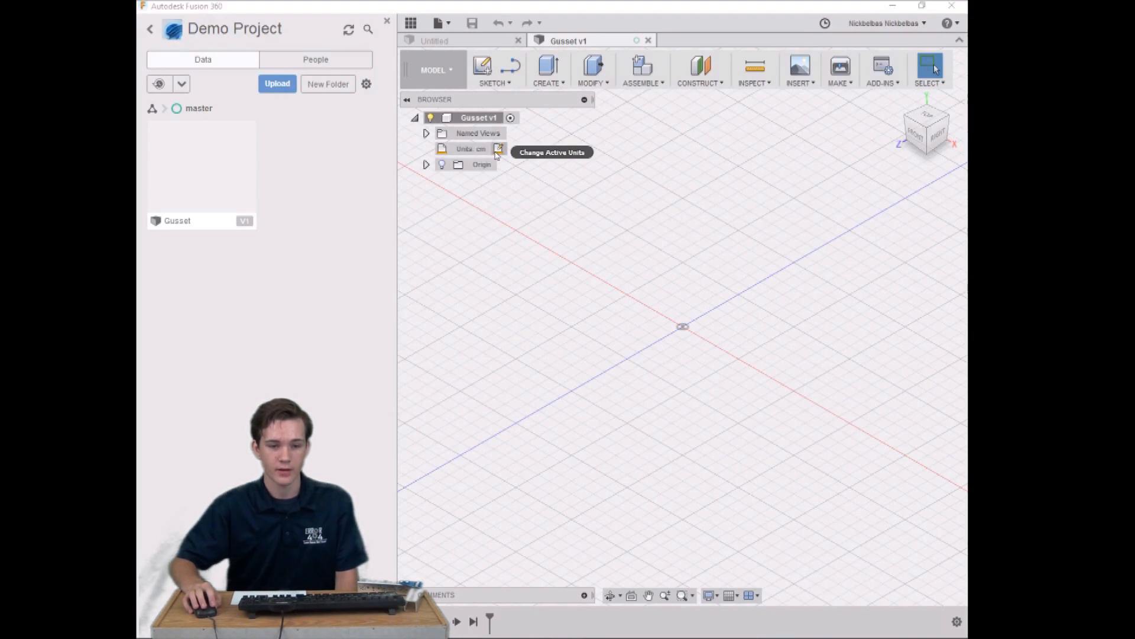
click(499, 152)
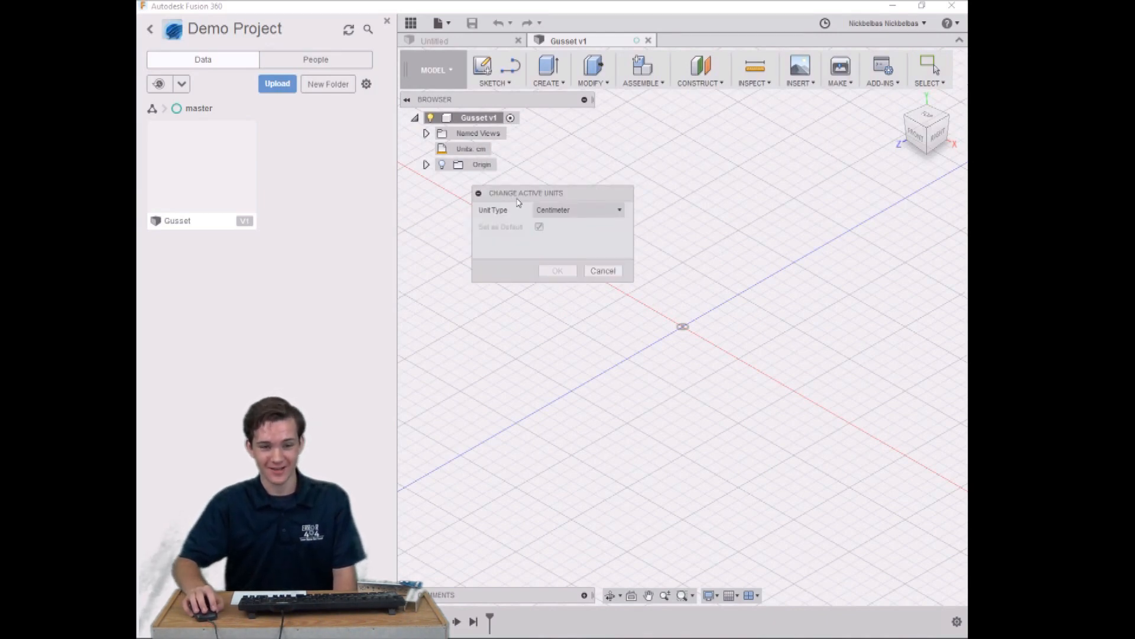
click(552, 207)
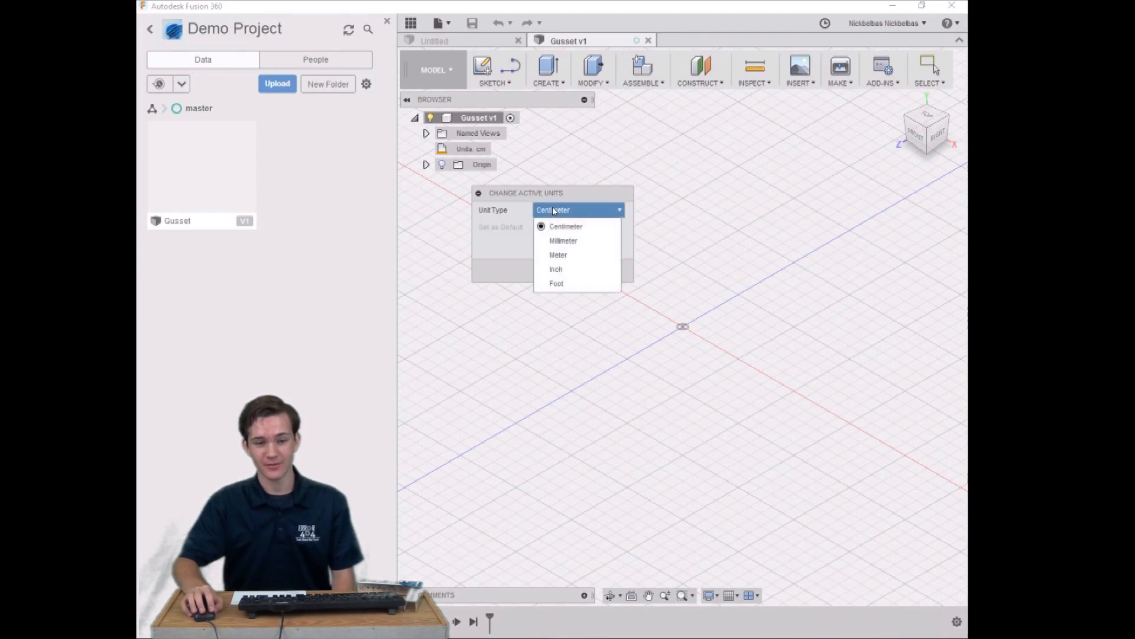
click(546, 242)
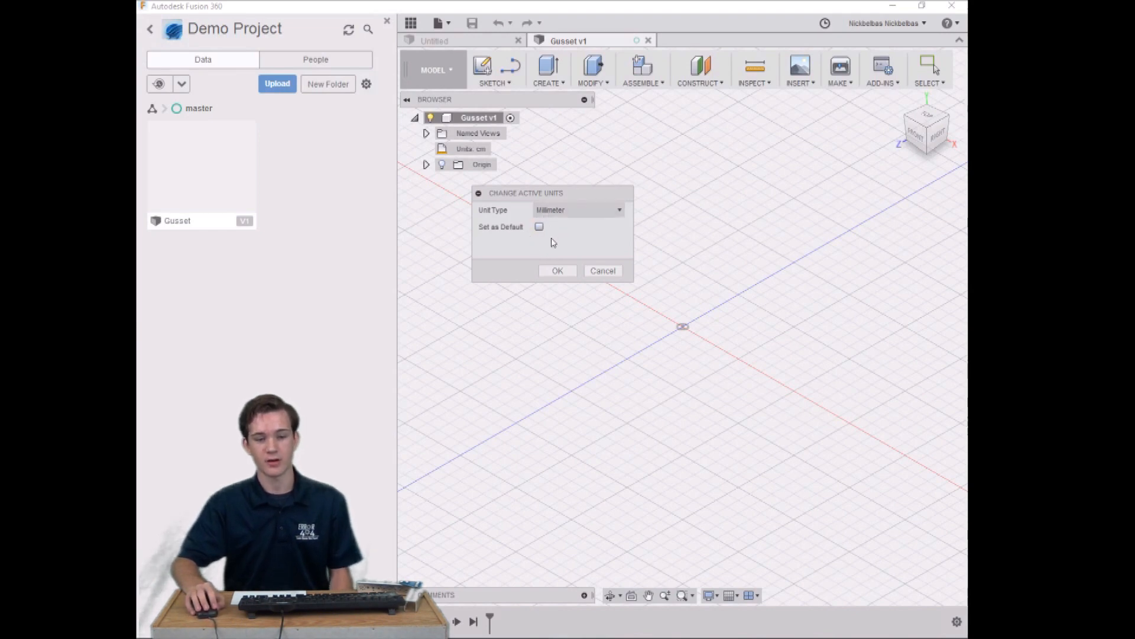
click(556, 272)
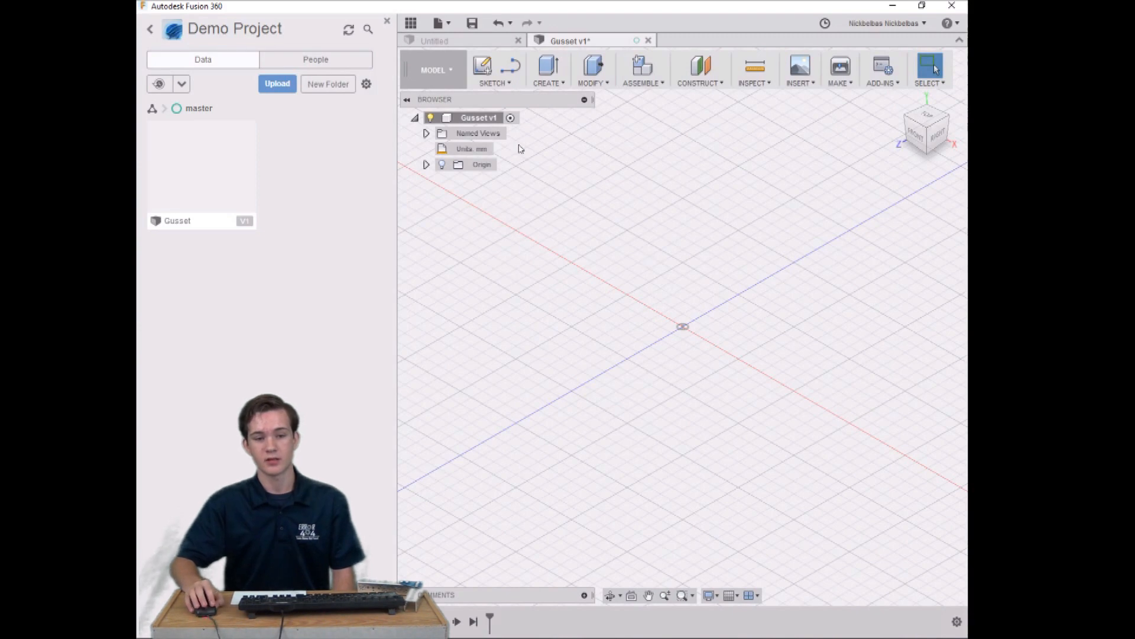
- Create a new sketch on the horizontal XZ origin plane
click(484, 67)
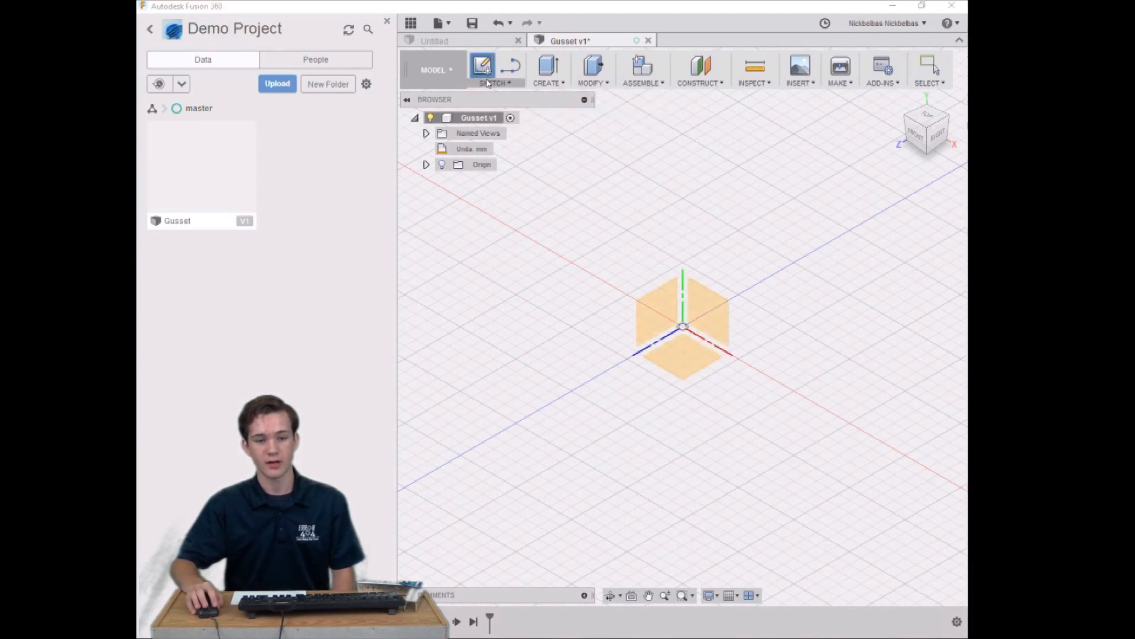
click(488, 83)
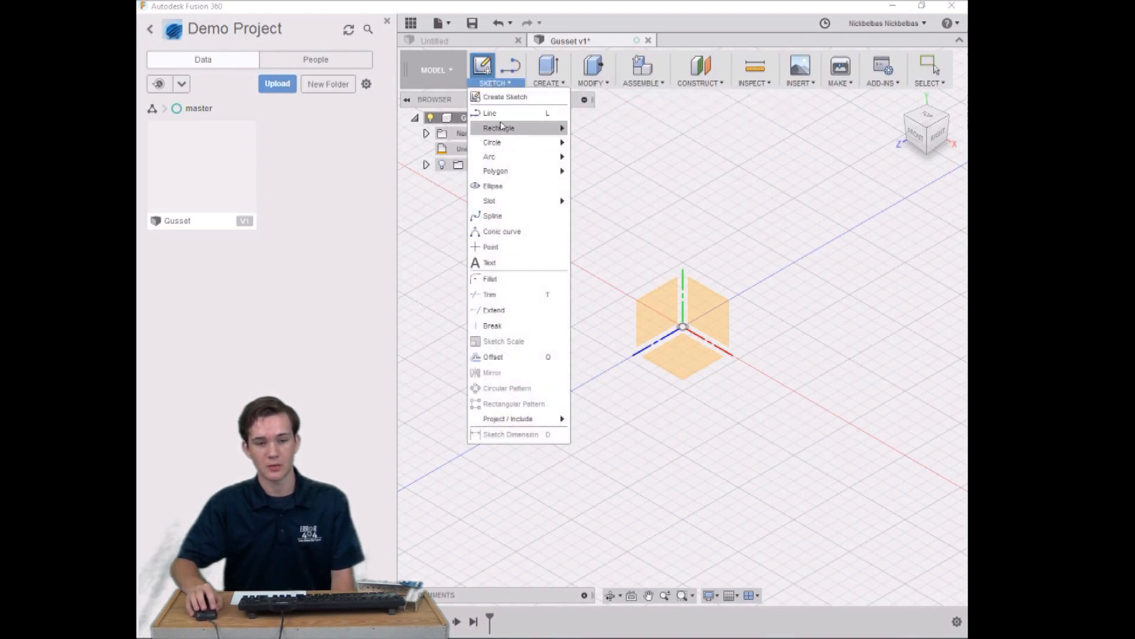
click(502, 105)
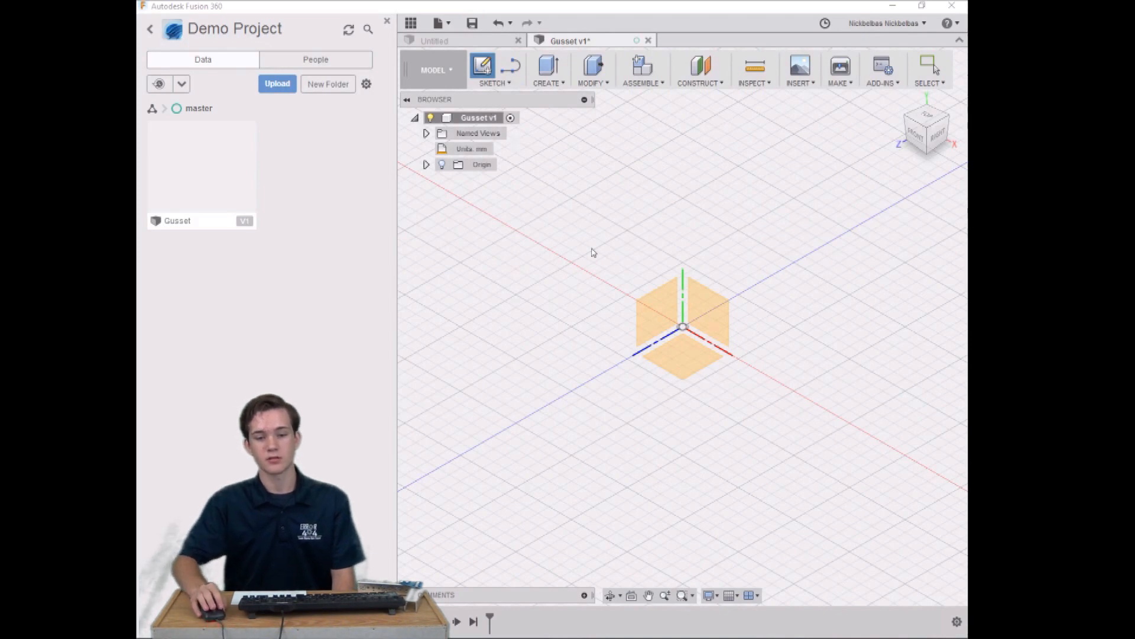
click(642, 295)
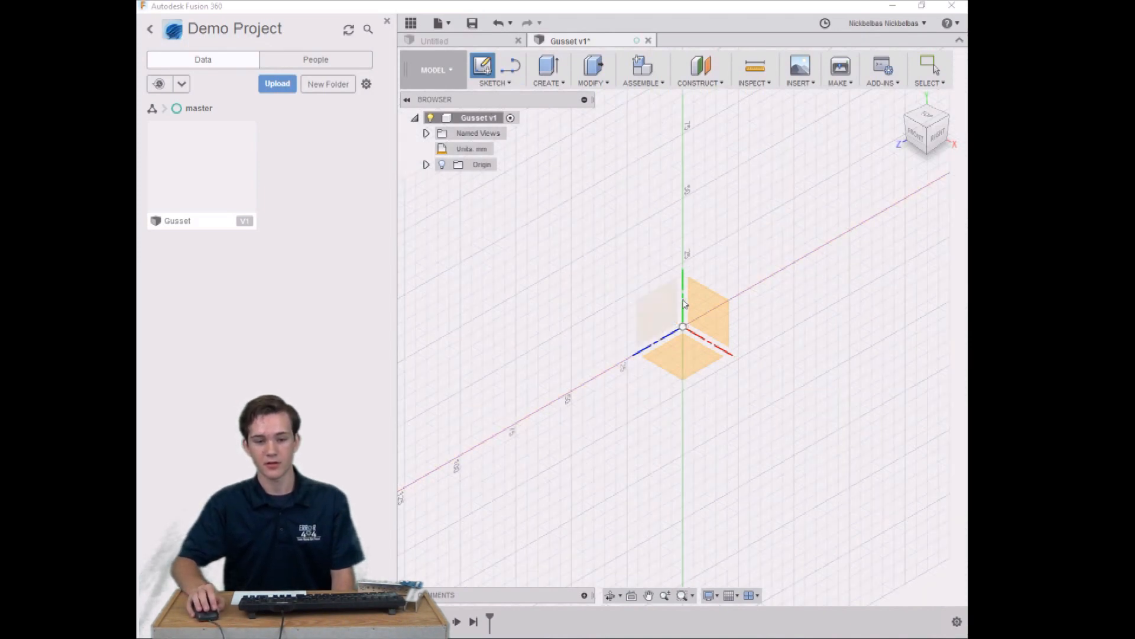
click(688, 373)
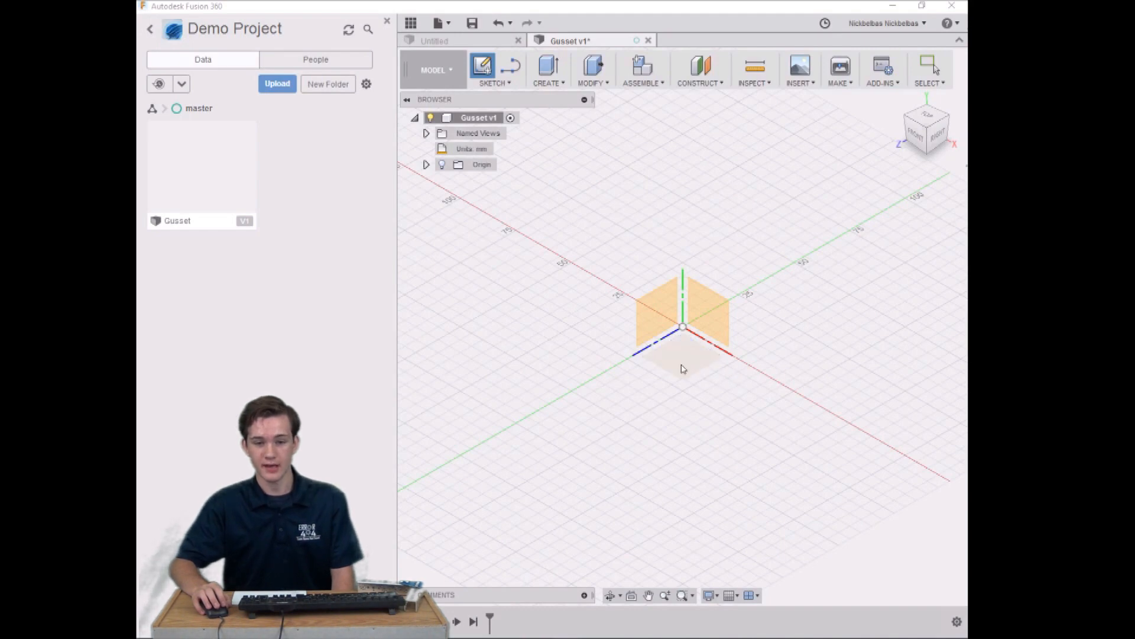
click(723, 326)
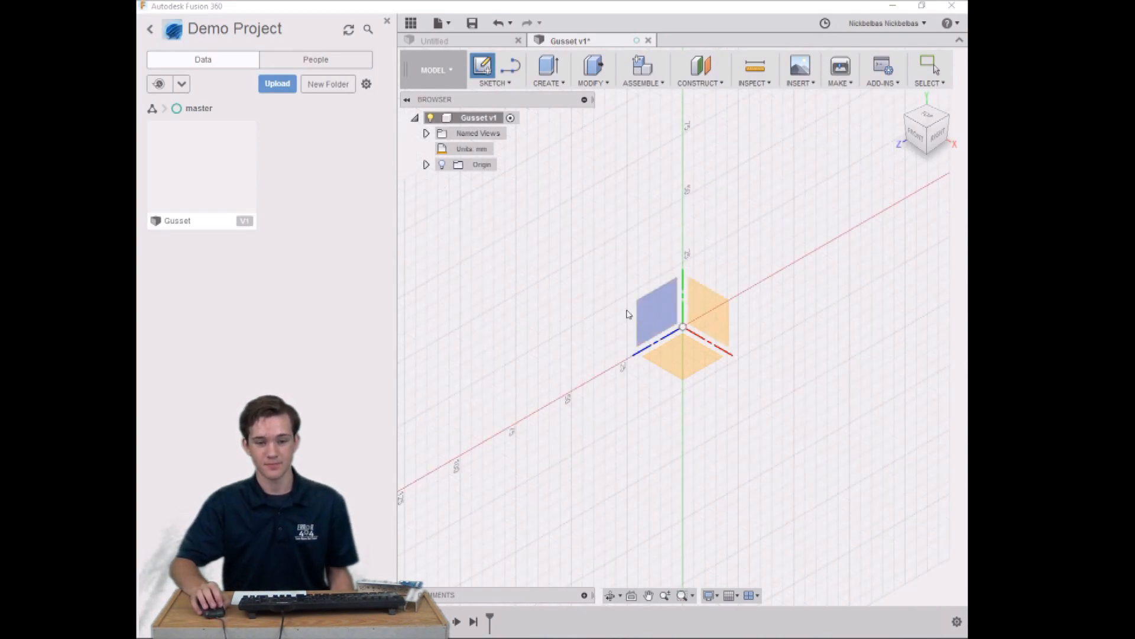
click(680, 361)
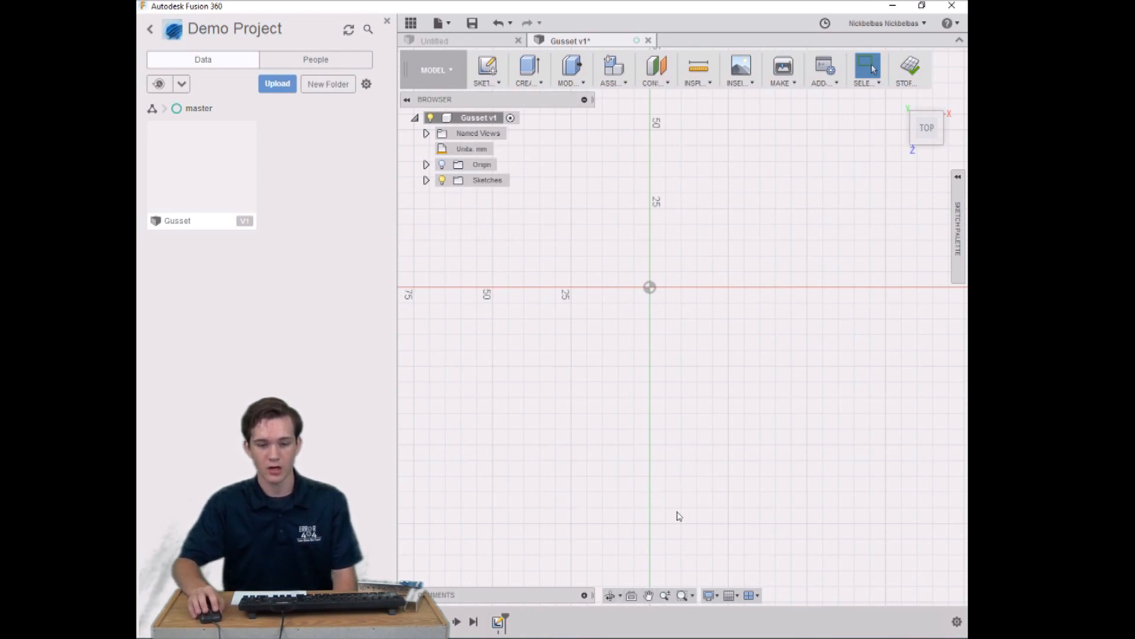
- Examine the empty sketch plane by panning, zooming and orbiting, and restore the upright top view
click(649, 596)
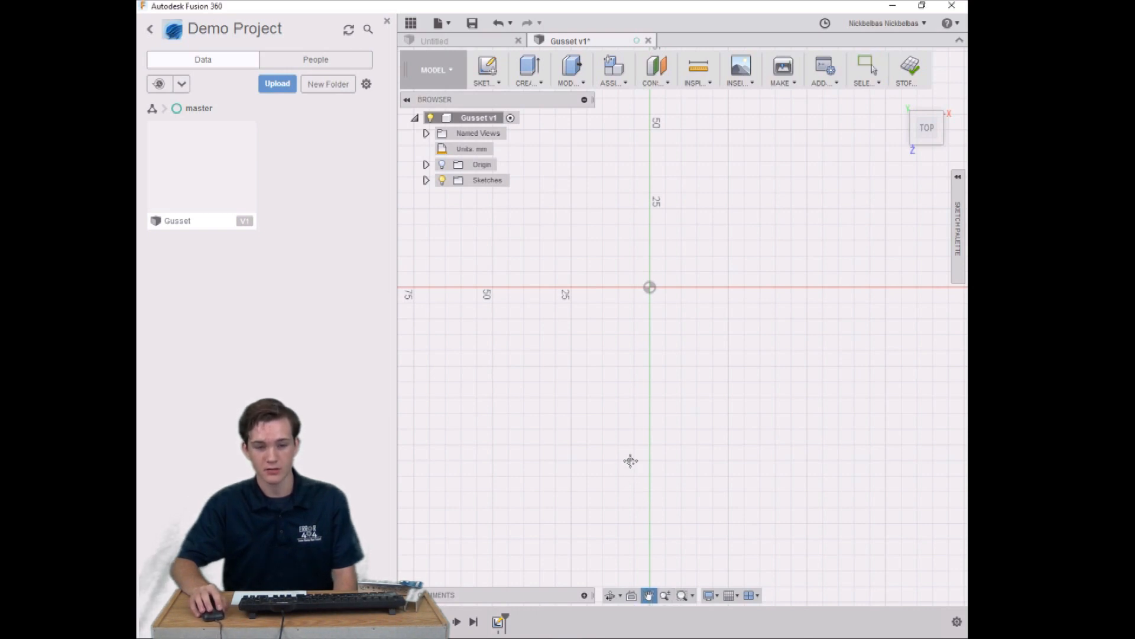
drag(629, 474, 658, 502)
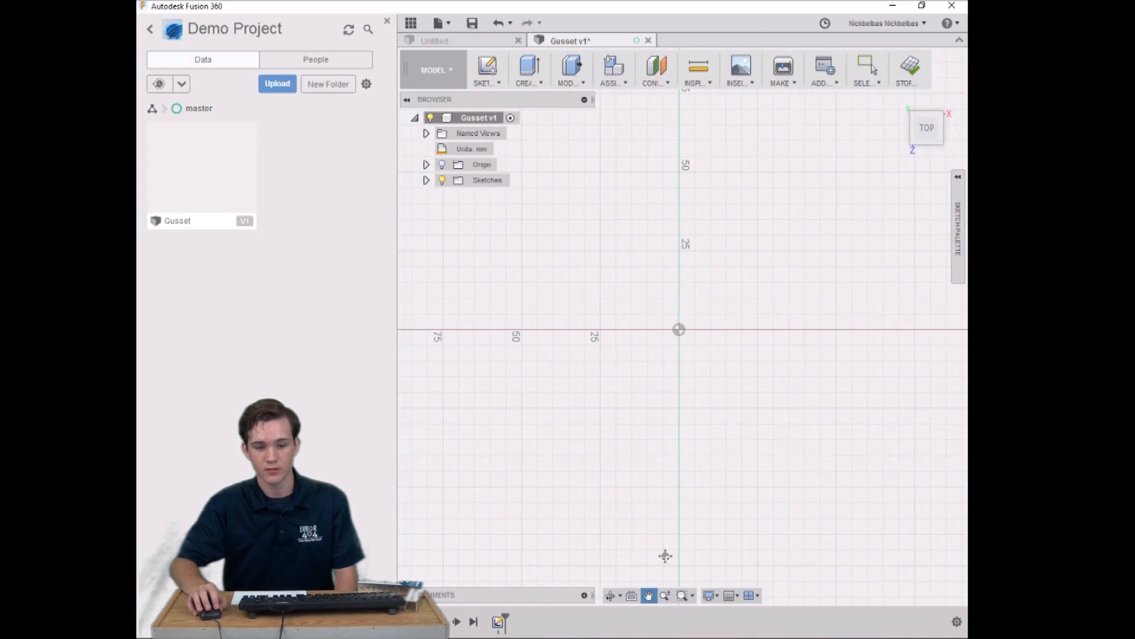
click(667, 595)
mouse_move(692, 508)
mouse_down()
mouse_move(689, 453)
mouse_move(689, 502)
mouse_up()
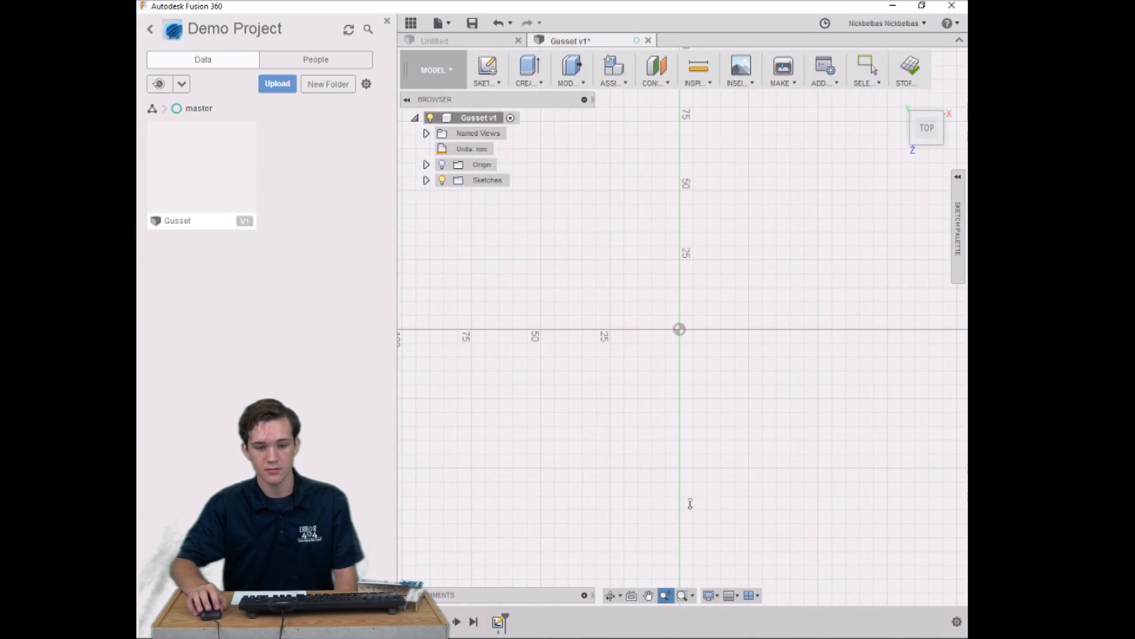
click(610, 595)
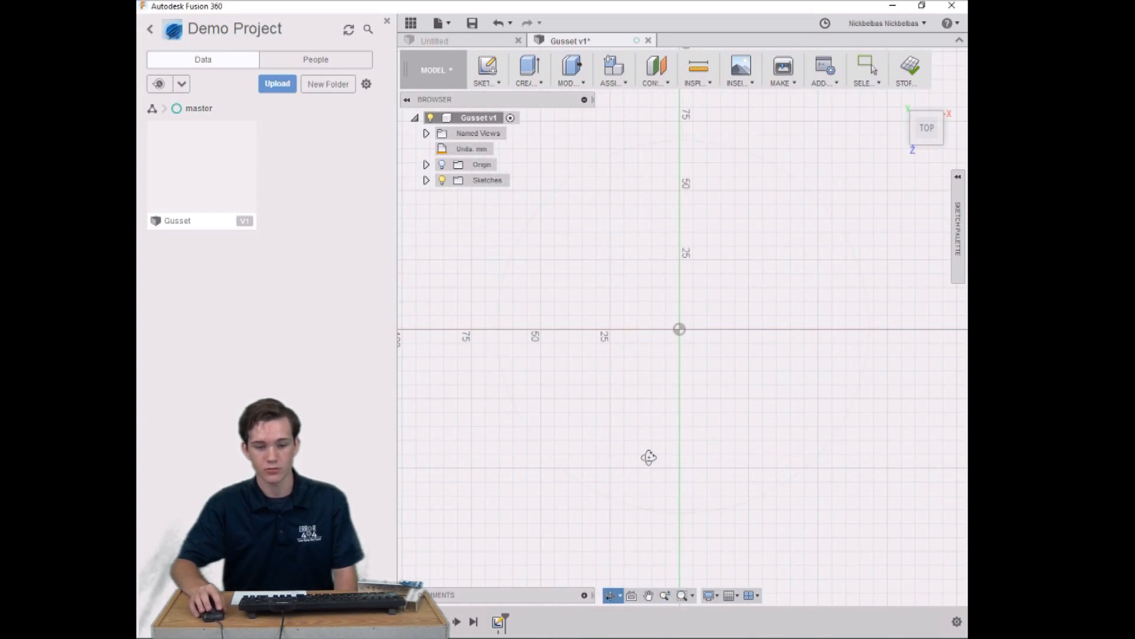
drag(649, 431, 651, 428)
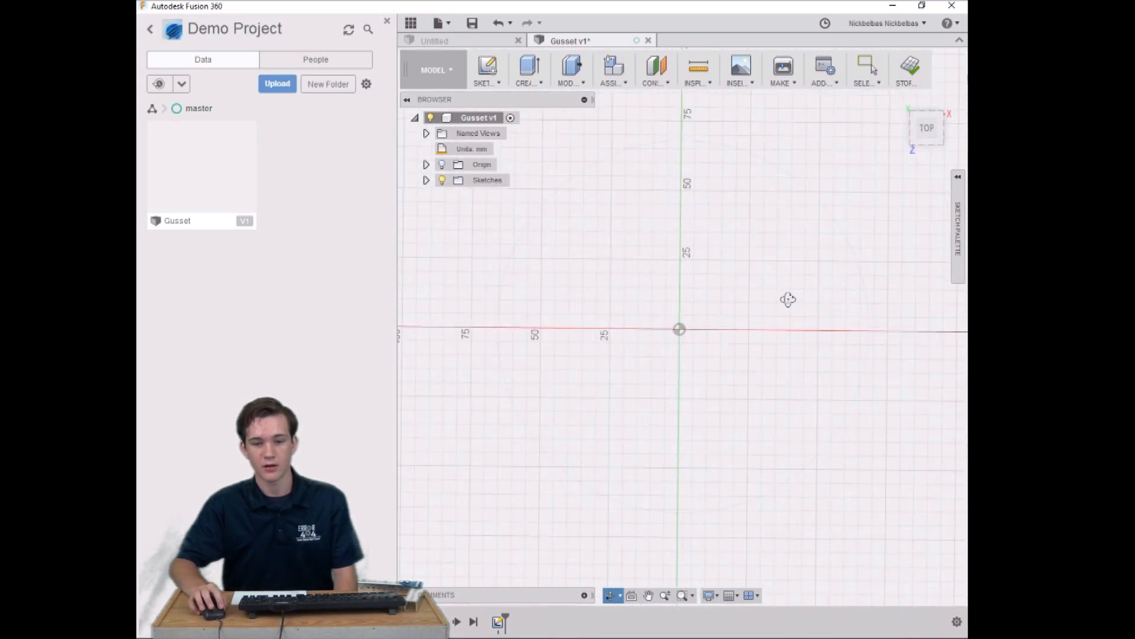
click(927, 130)
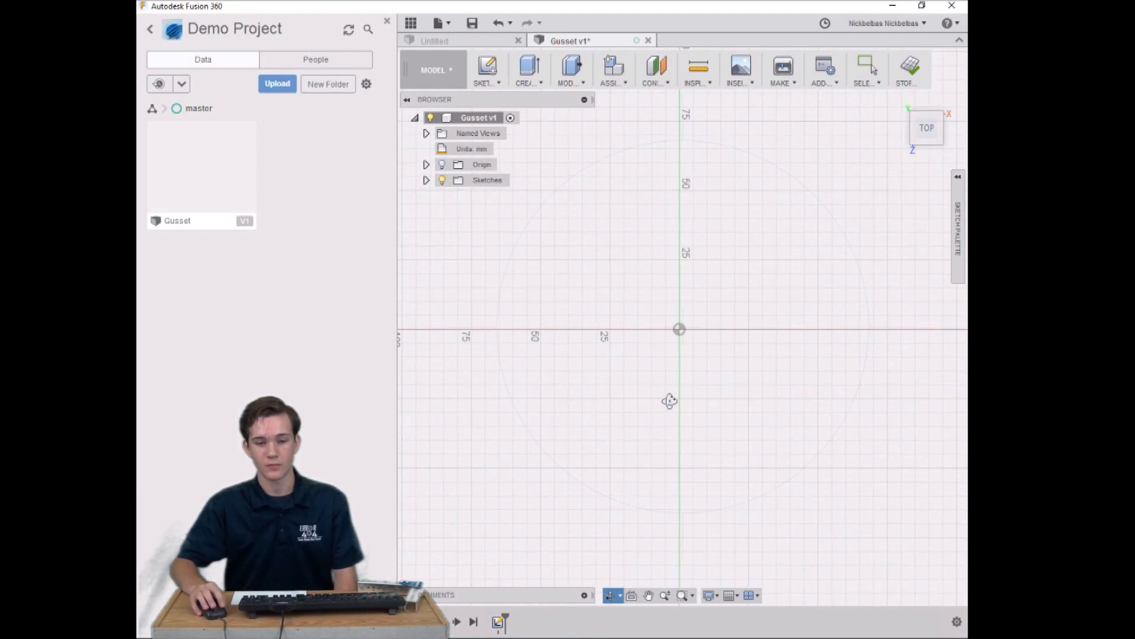
drag(668, 393, 786, 327)
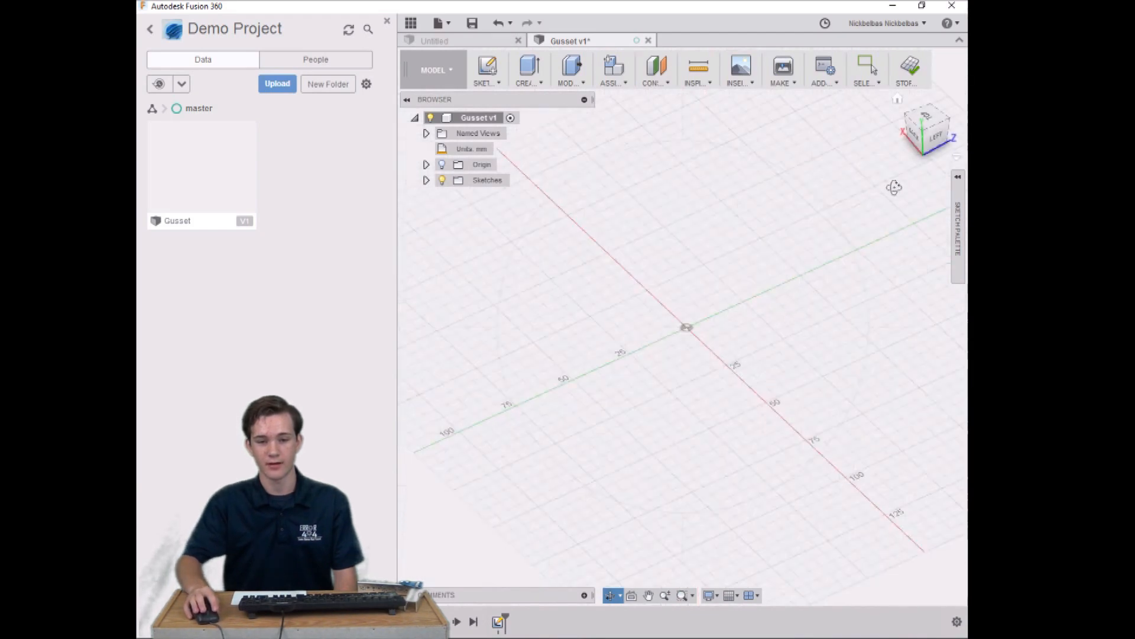
click(928, 121)
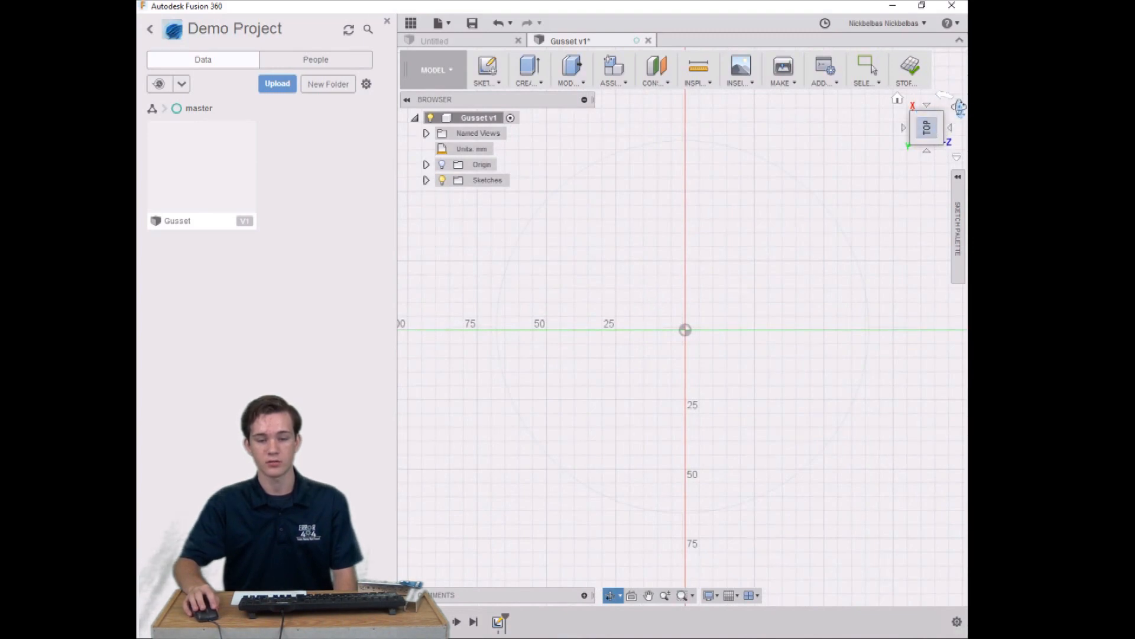
click(959, 109)
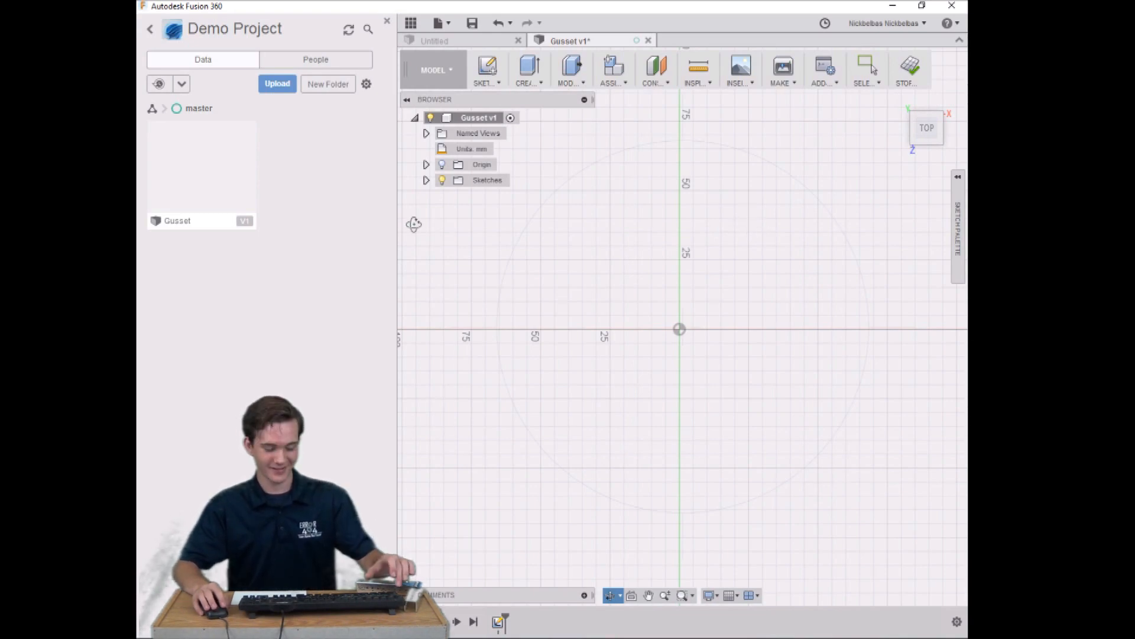
key(Escape)
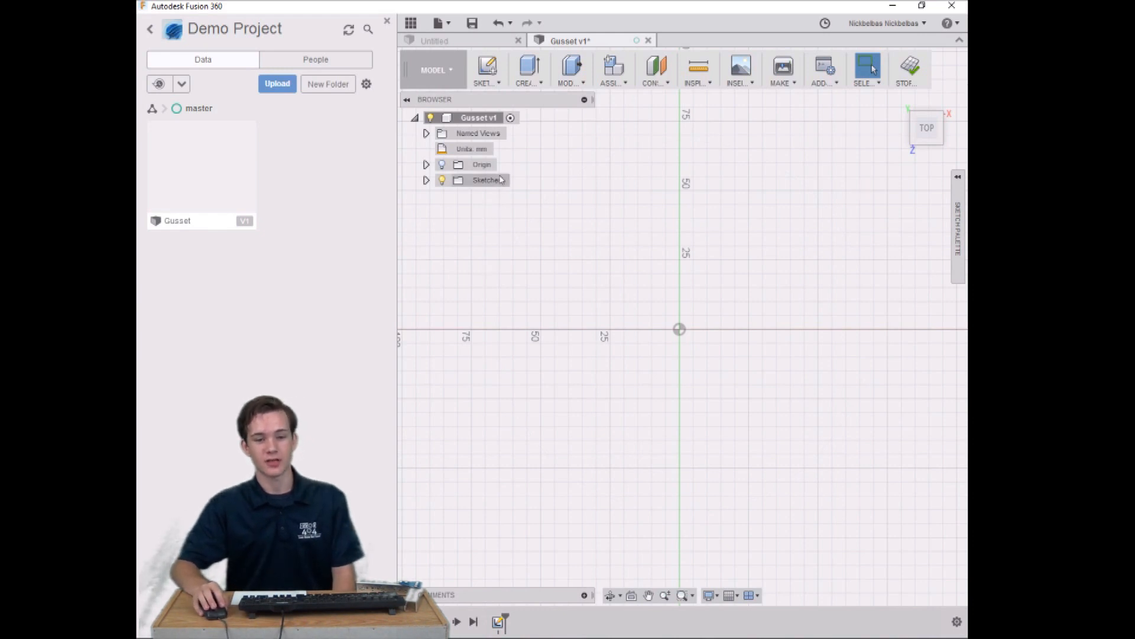
- Sketch a closed irregular five-sided outline with the Line tool on the negative X side of the origin, keeping its lower edge horizontal
click(494, 84)
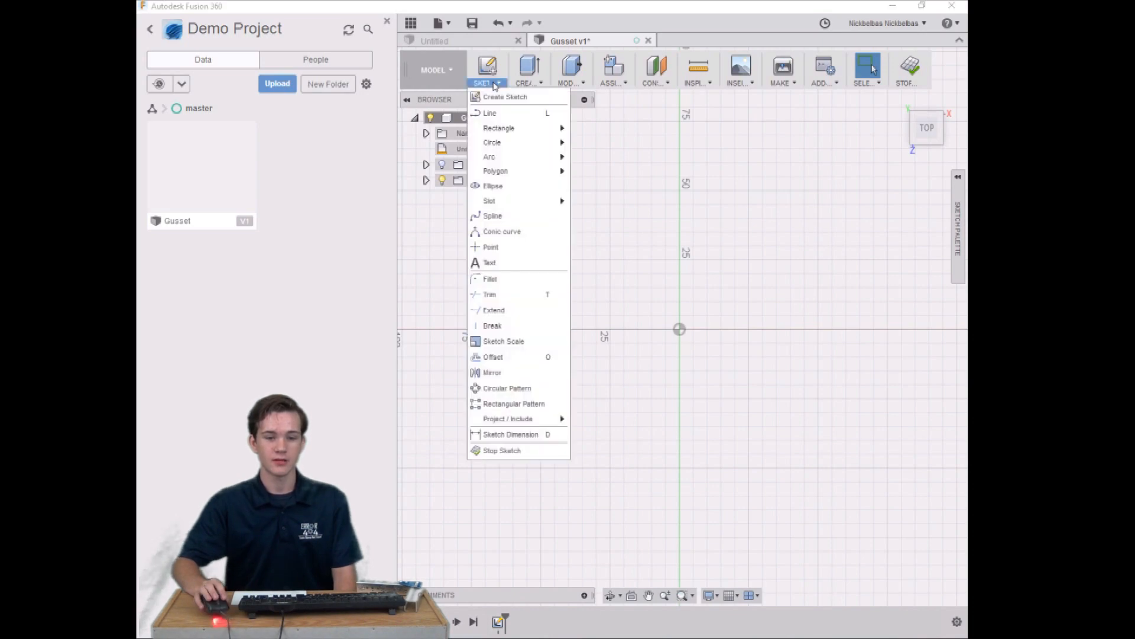
click(500, 113)
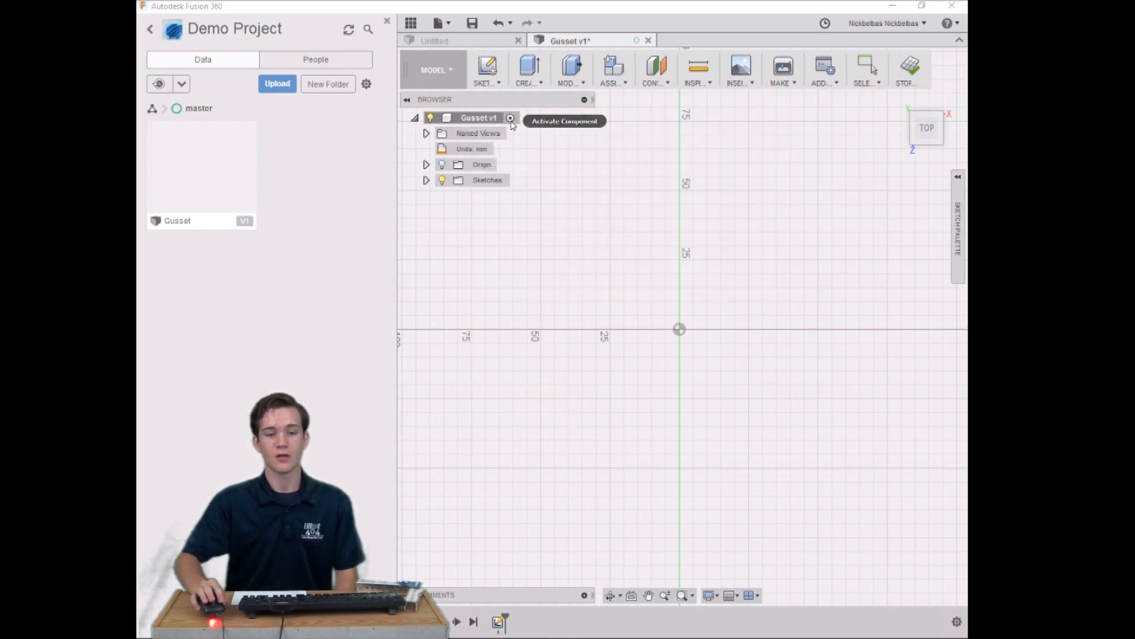
click(548, 205)
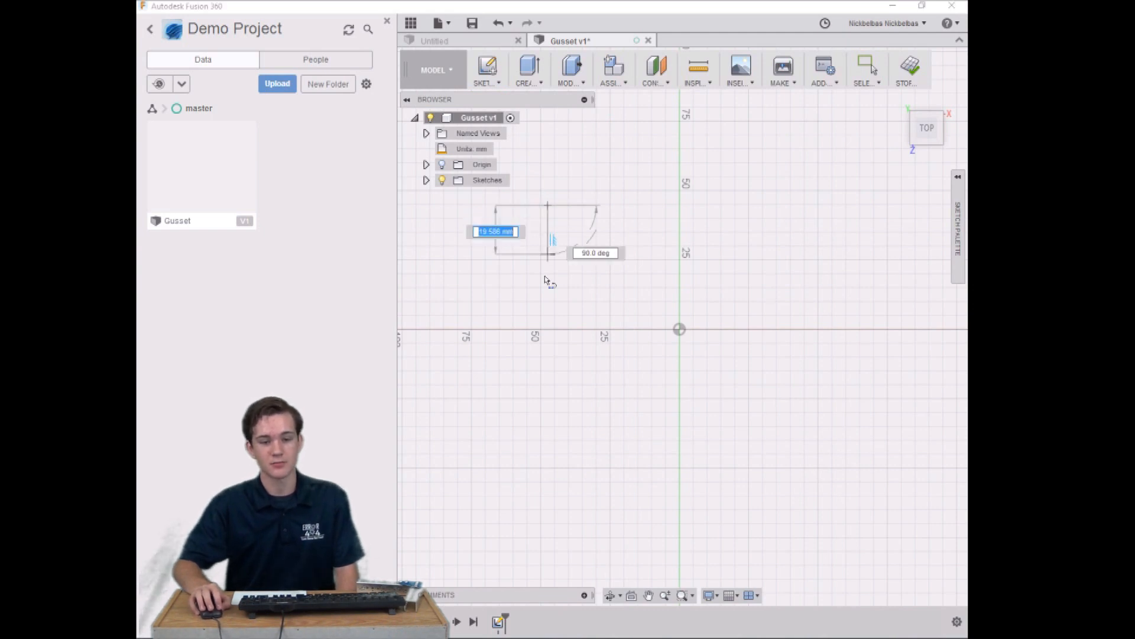
click(534, 358)
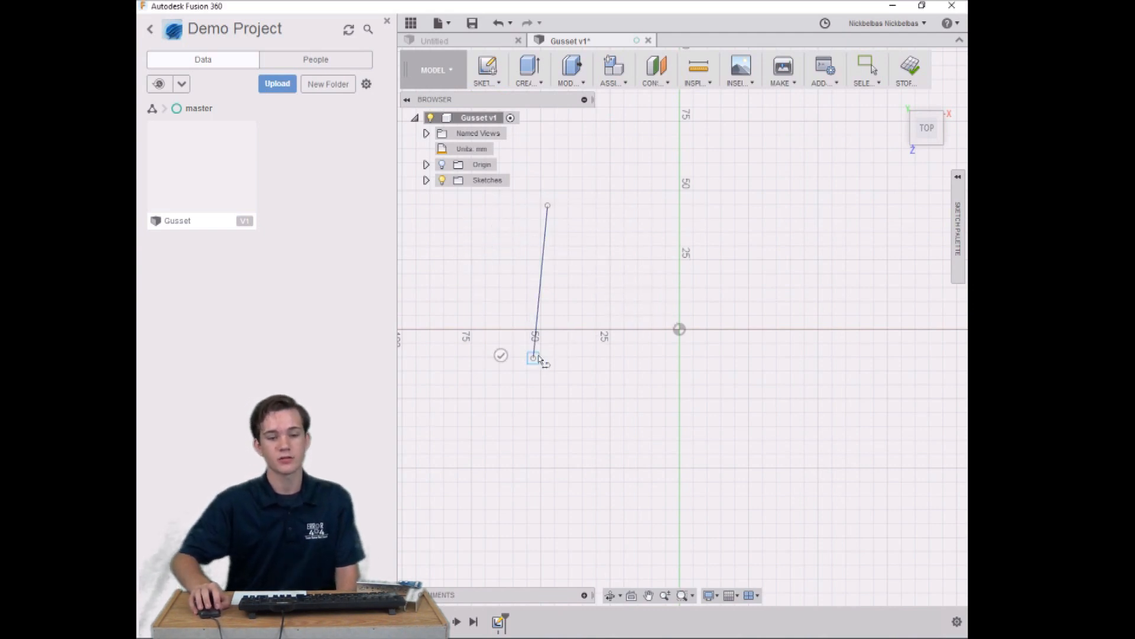
click(611, 359)
click(659, 290)
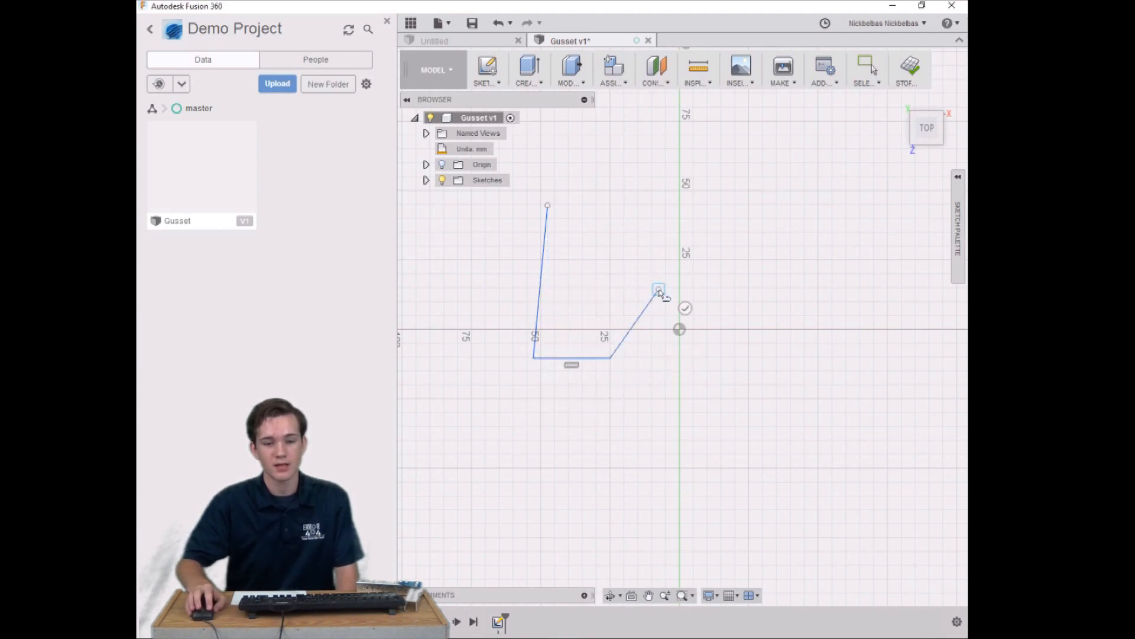
click(638, 191)
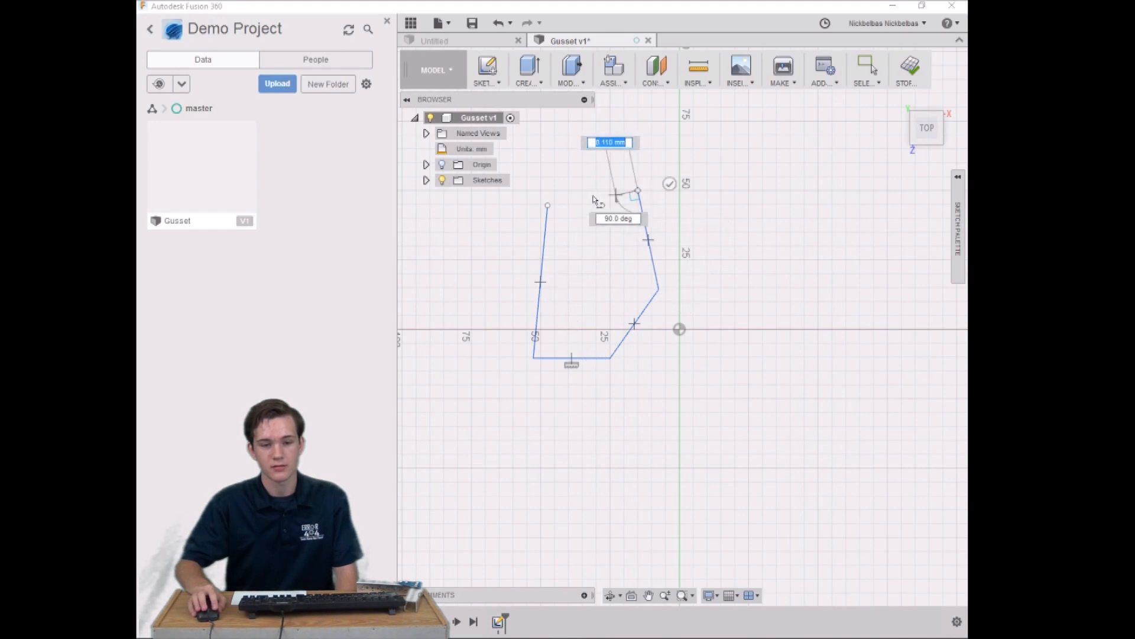
click(548, 205)
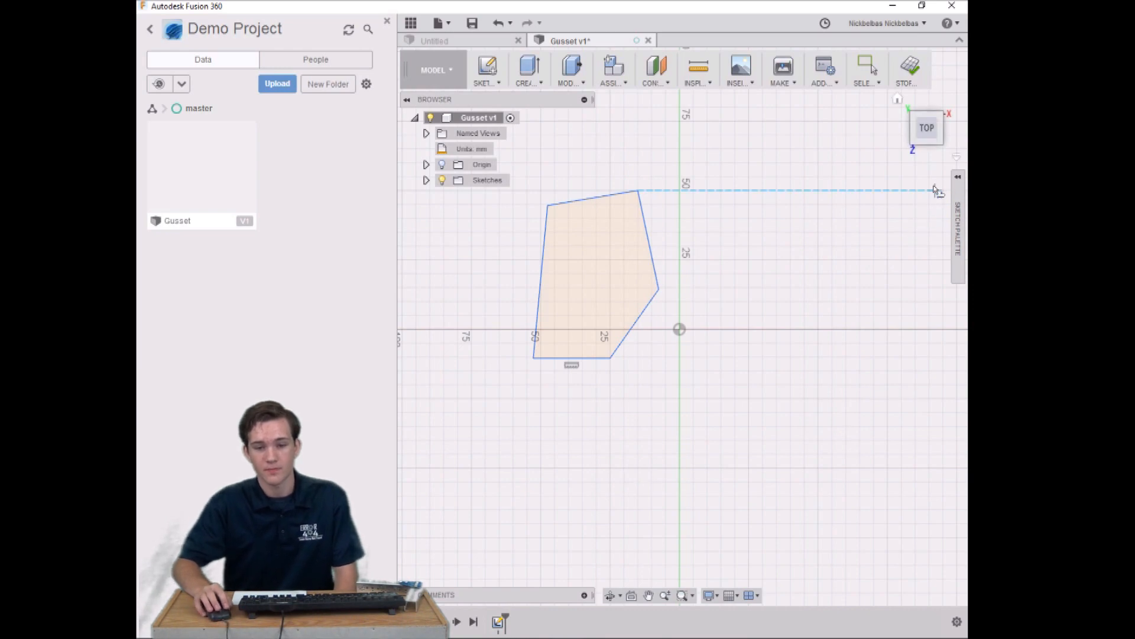
- End the Line command without adding another segment to the closed five-sided outline
click(958, 231)
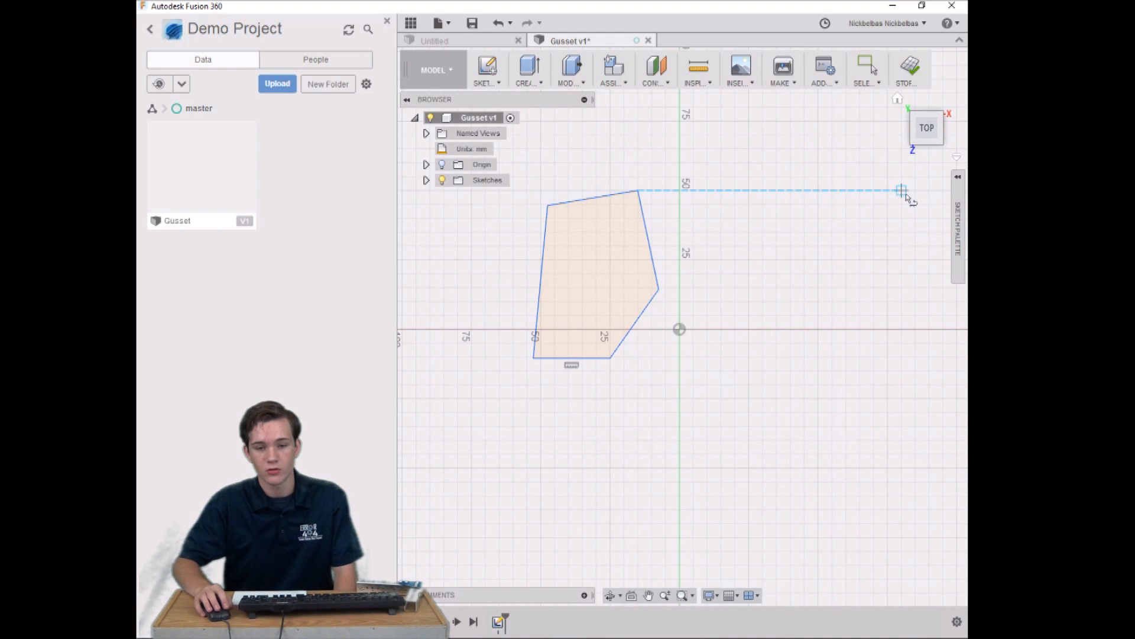
right_click(898, 193)
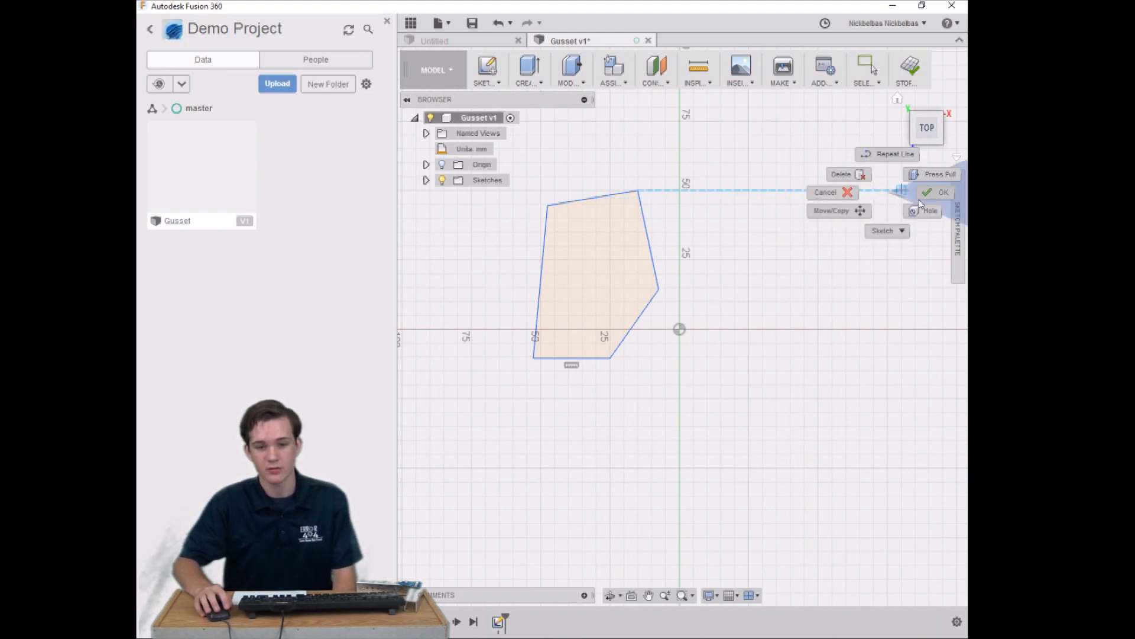
click(926, 200)
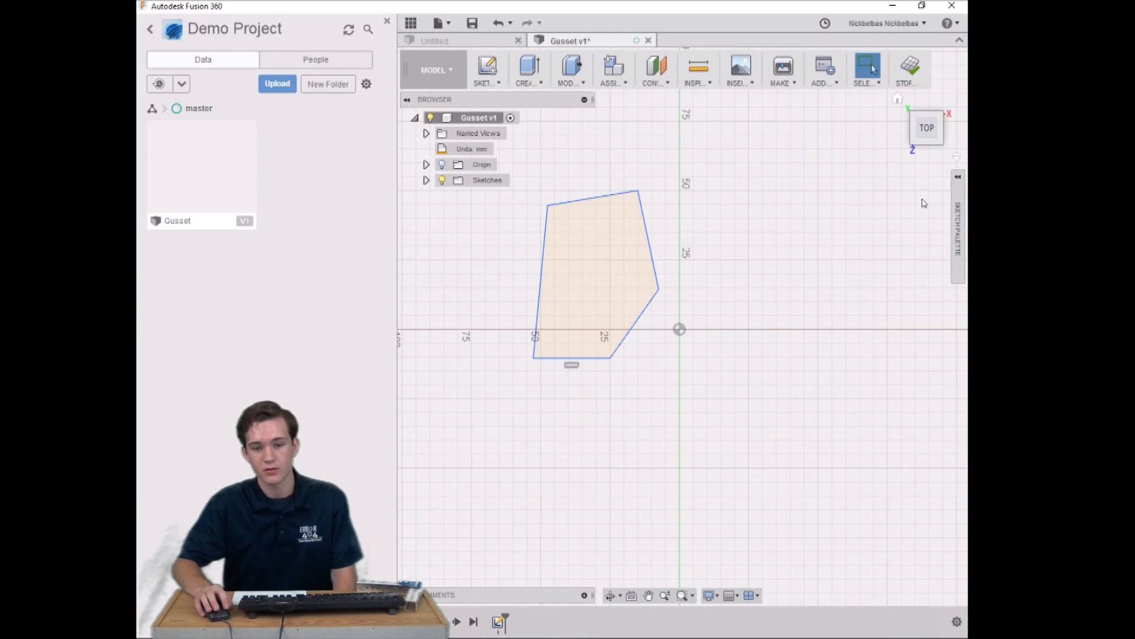
- Apply a Perpendicular constraint between the outline's long right edge and its slanted top edge
click(957, 223)
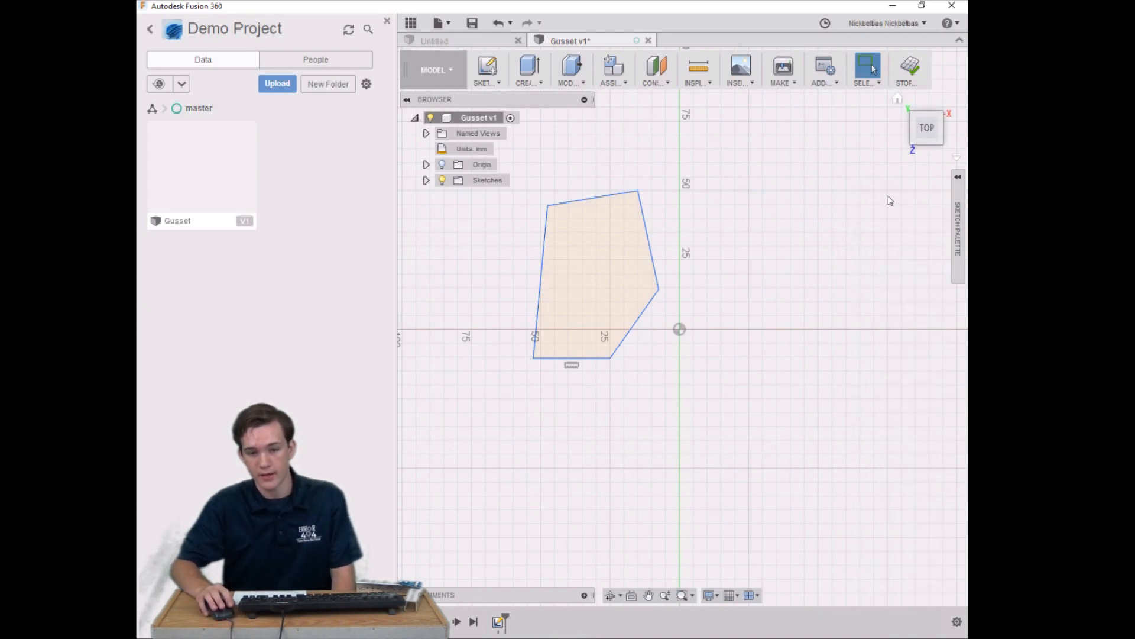
mouse_move(954, 208)
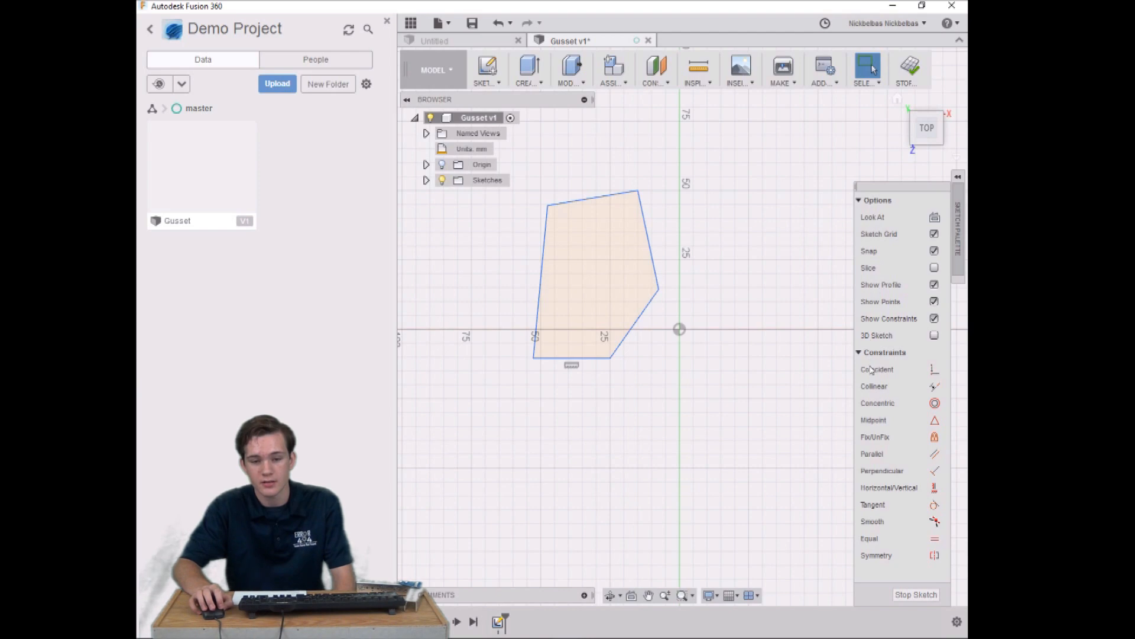
click(859, 201)
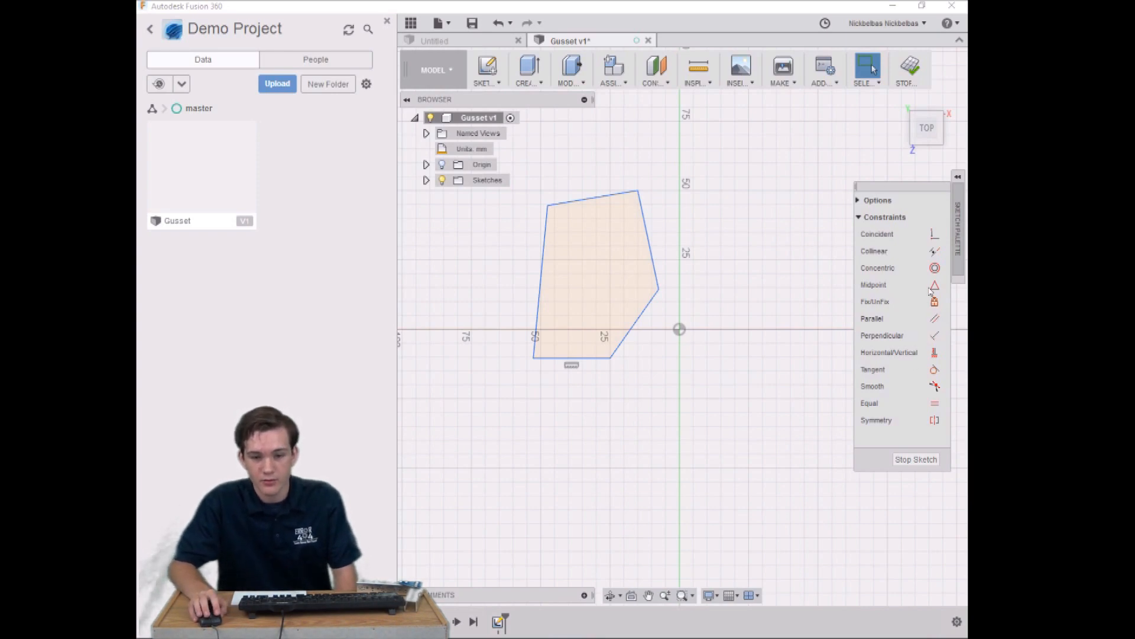
click(938, 340)
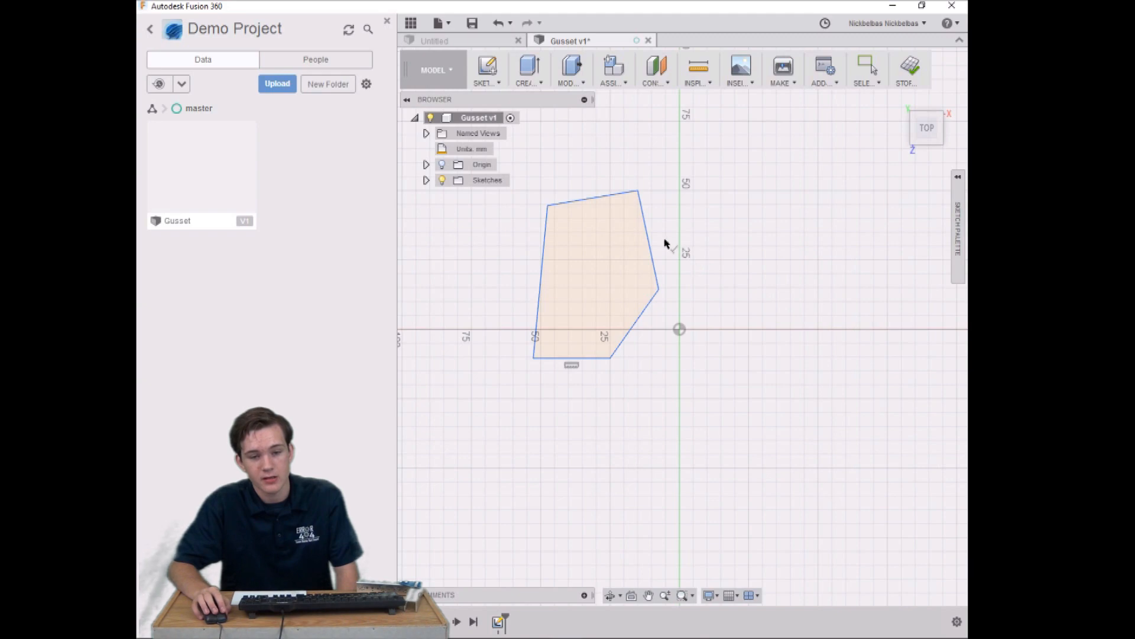
click(646, 231)
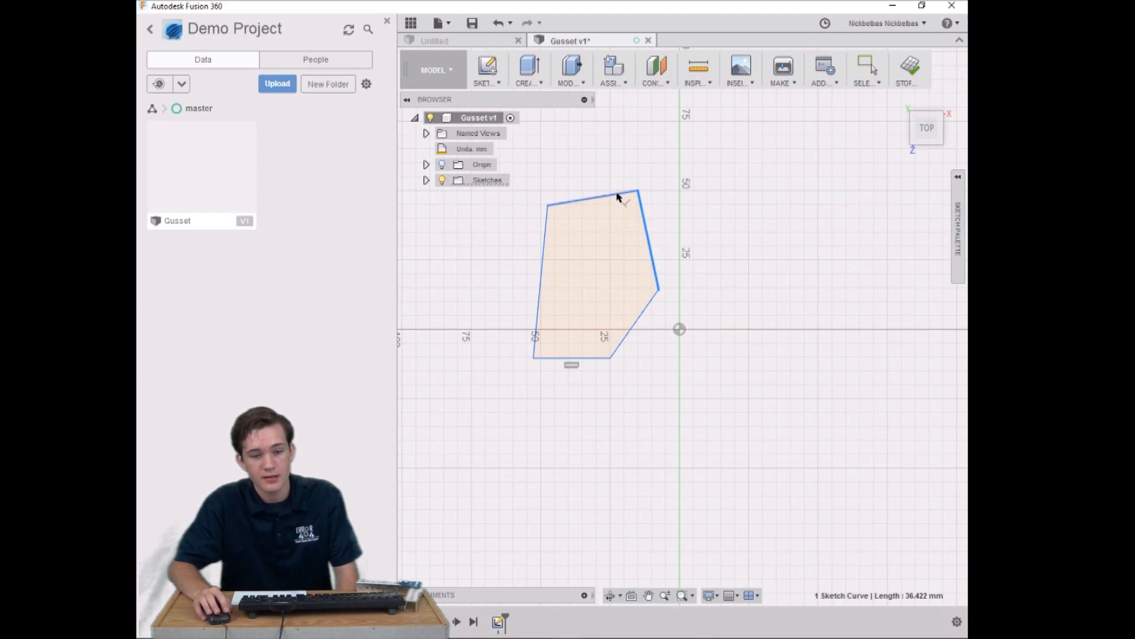
click(619, 195)
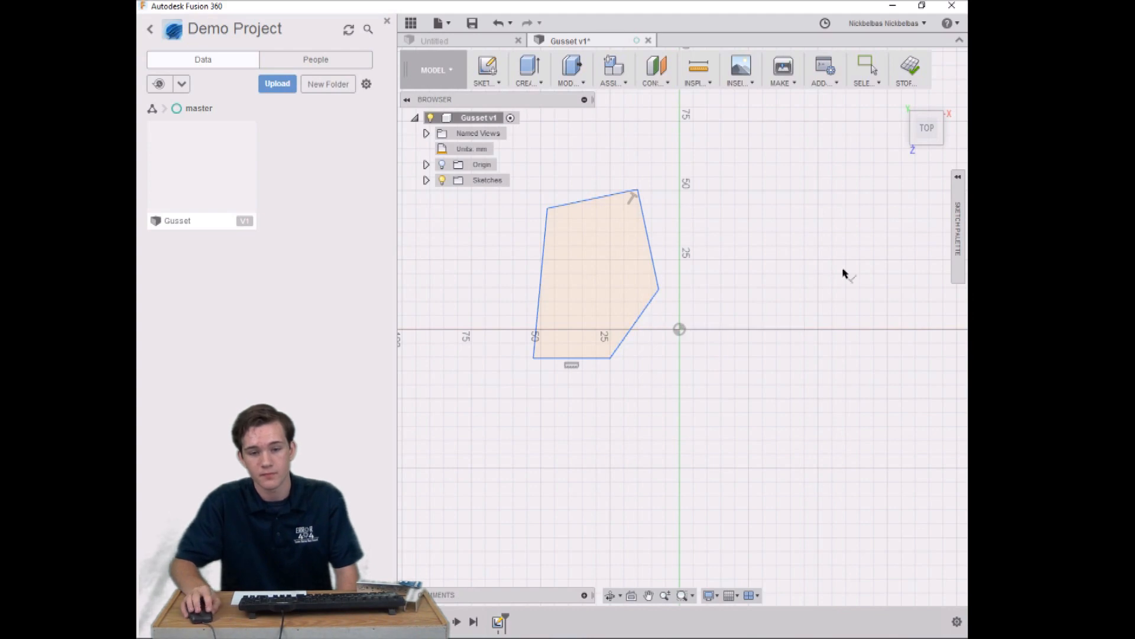
- Apply a Parallel constraint between the outline's top edge and its horizontal bottom edge
click(957, 184)
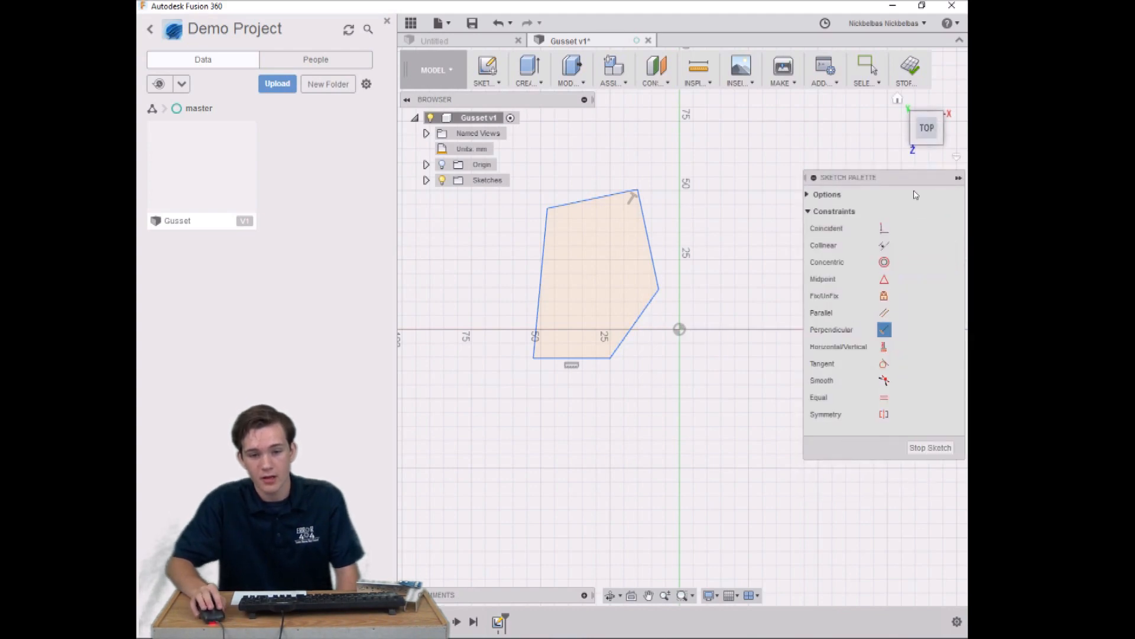
click(884, 313)
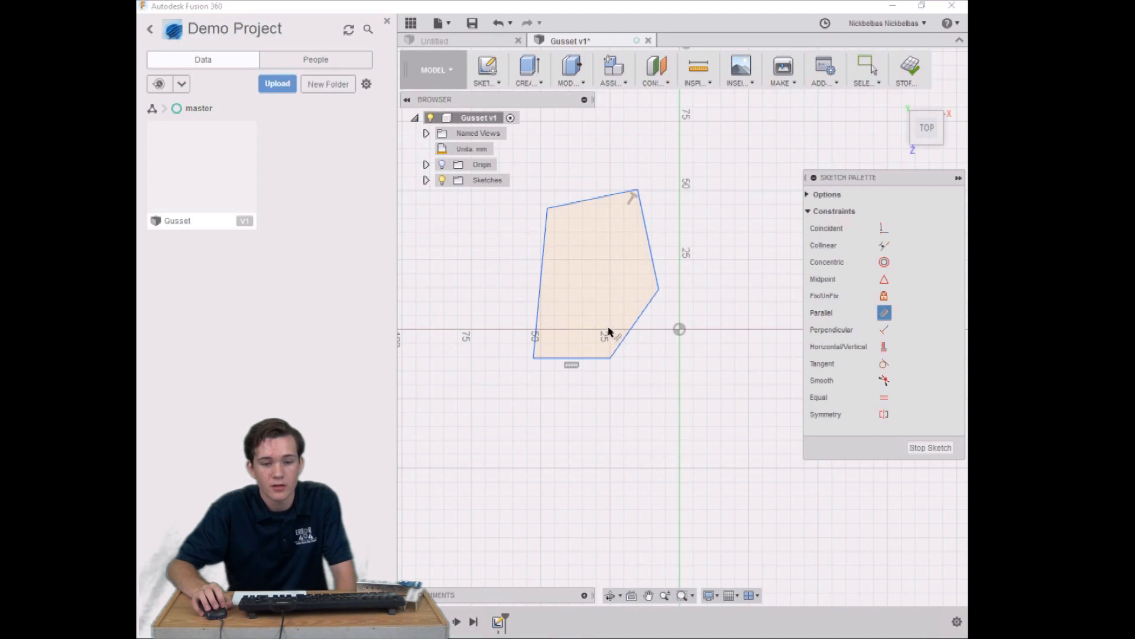
click(592, 201)
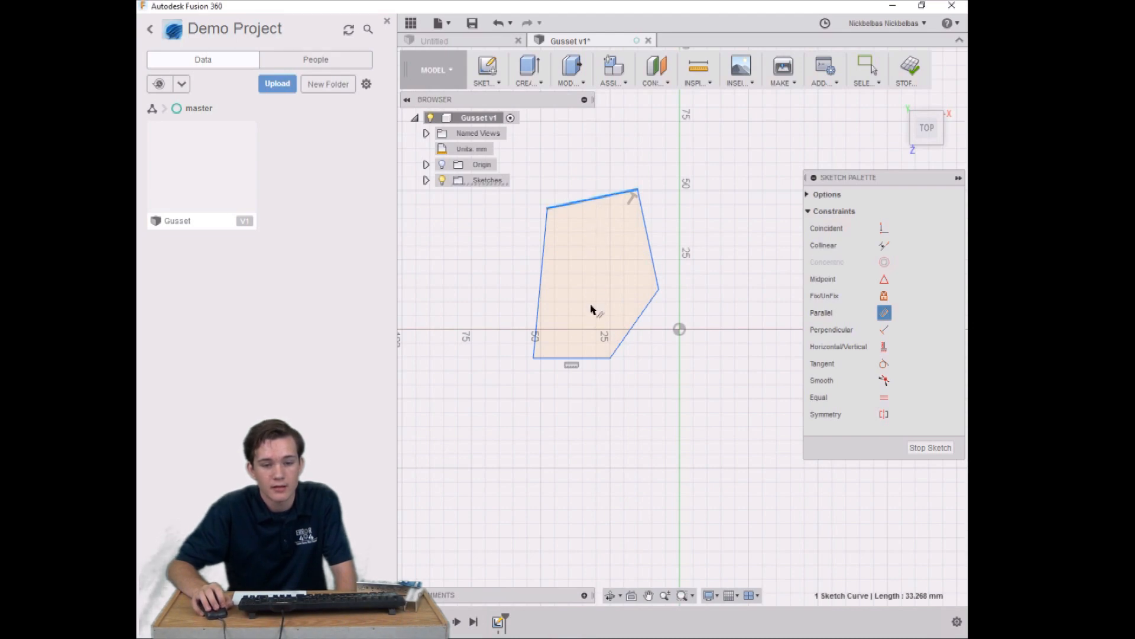
click(598, 359)
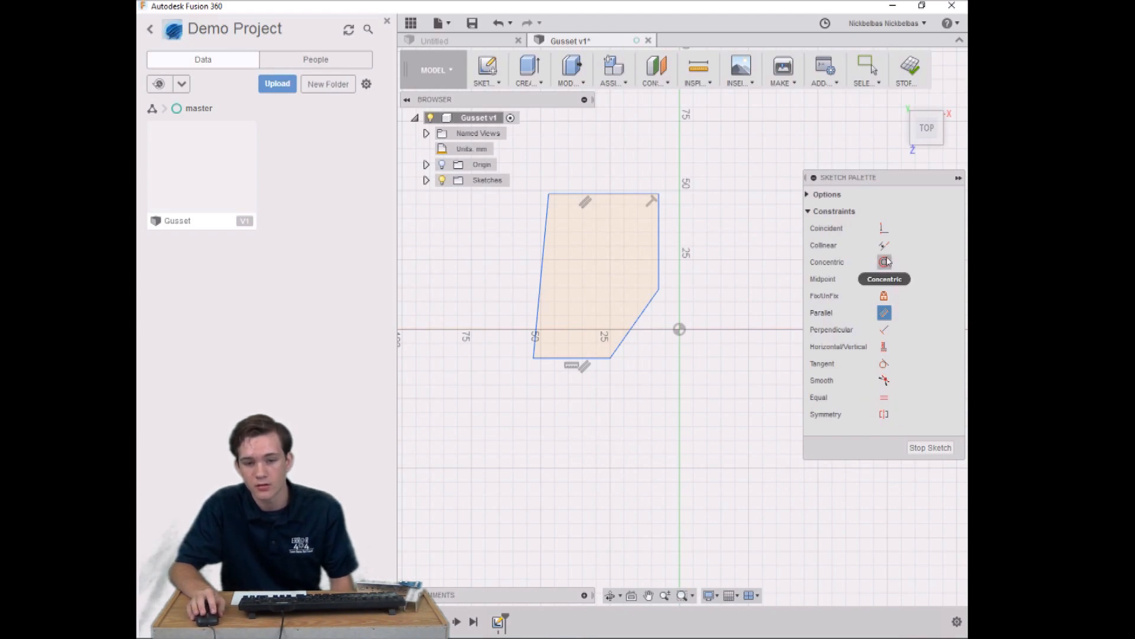
- Make the outline's left edge vertical with the Horizontal/Vertical constraint, and collapse the Sketch Palette
click(886, 349)
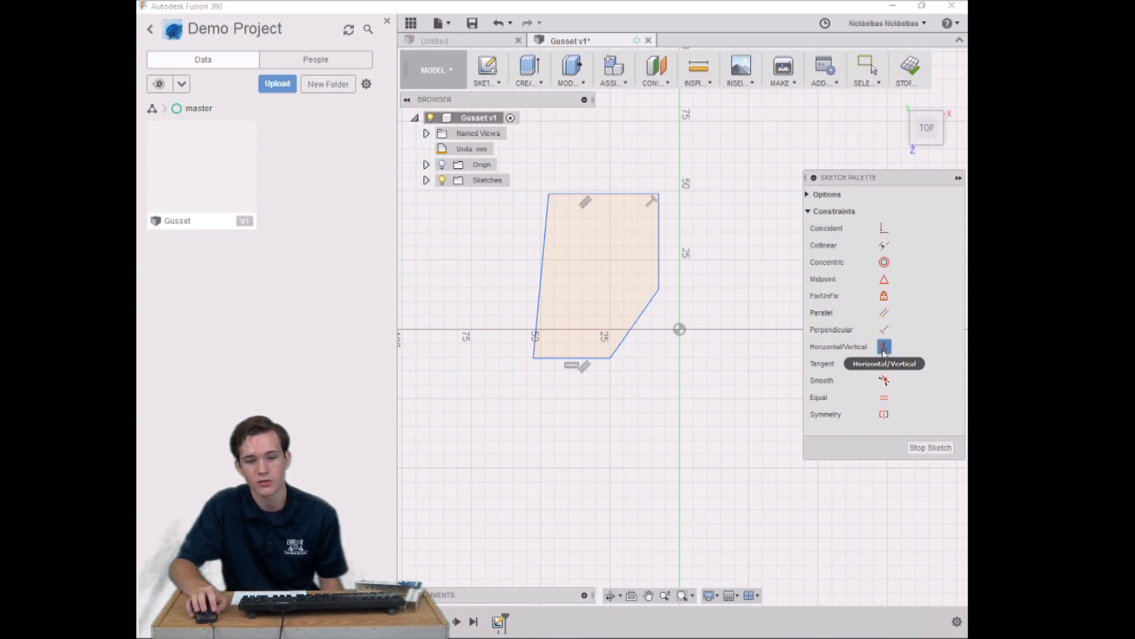
click(539, 322)
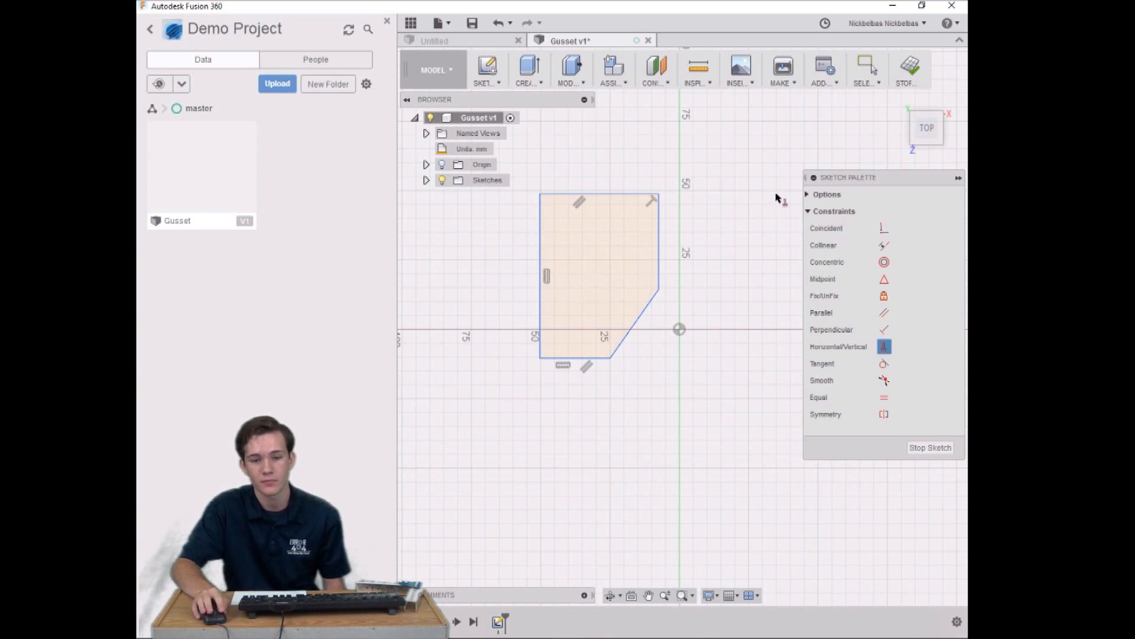
click(814, 181)
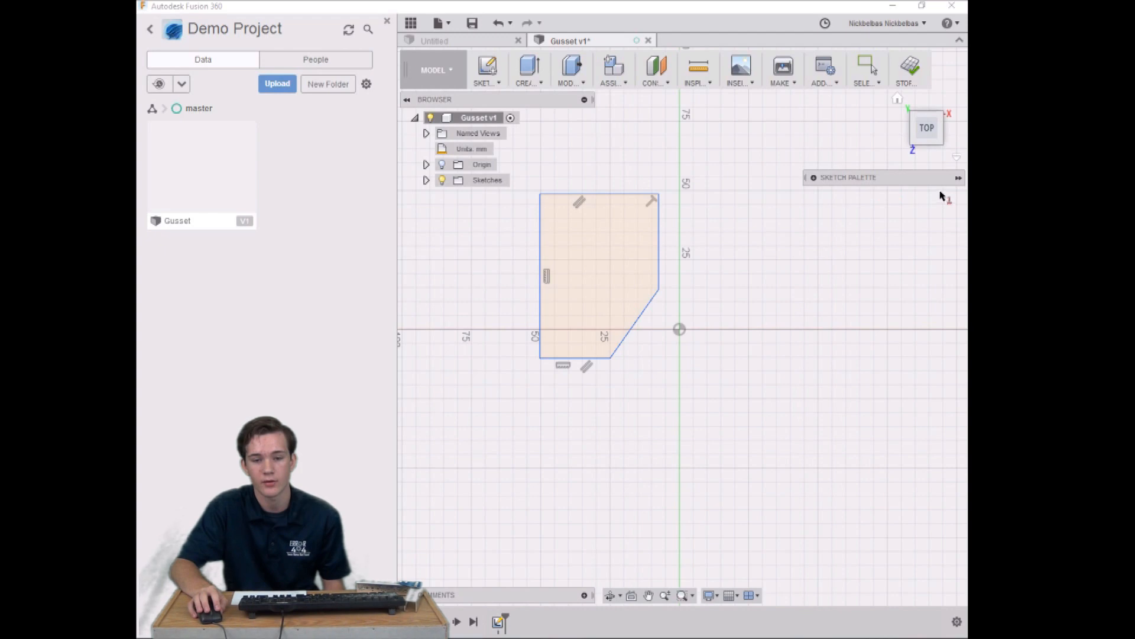
click(957, 180)
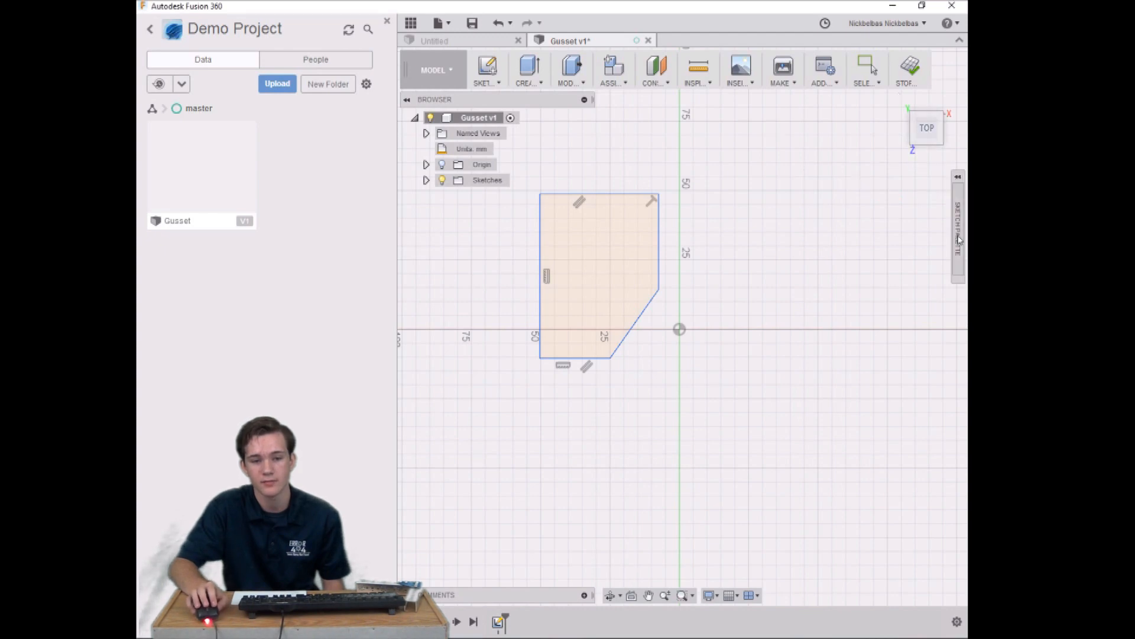
mouse_move(959, 239)
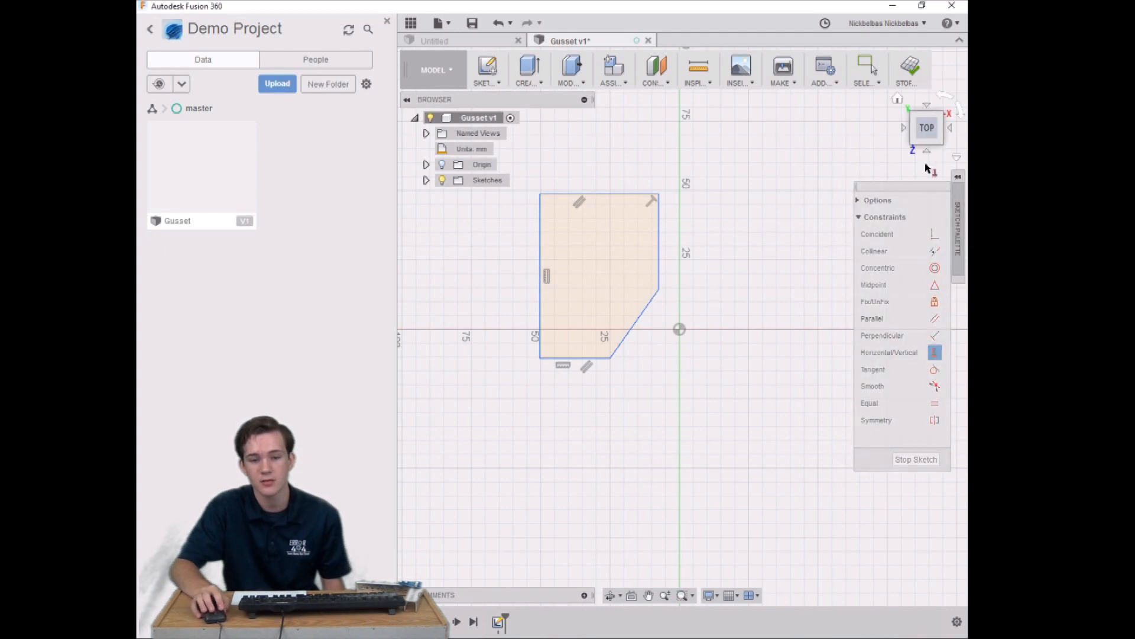
mouse_move(950, 189)
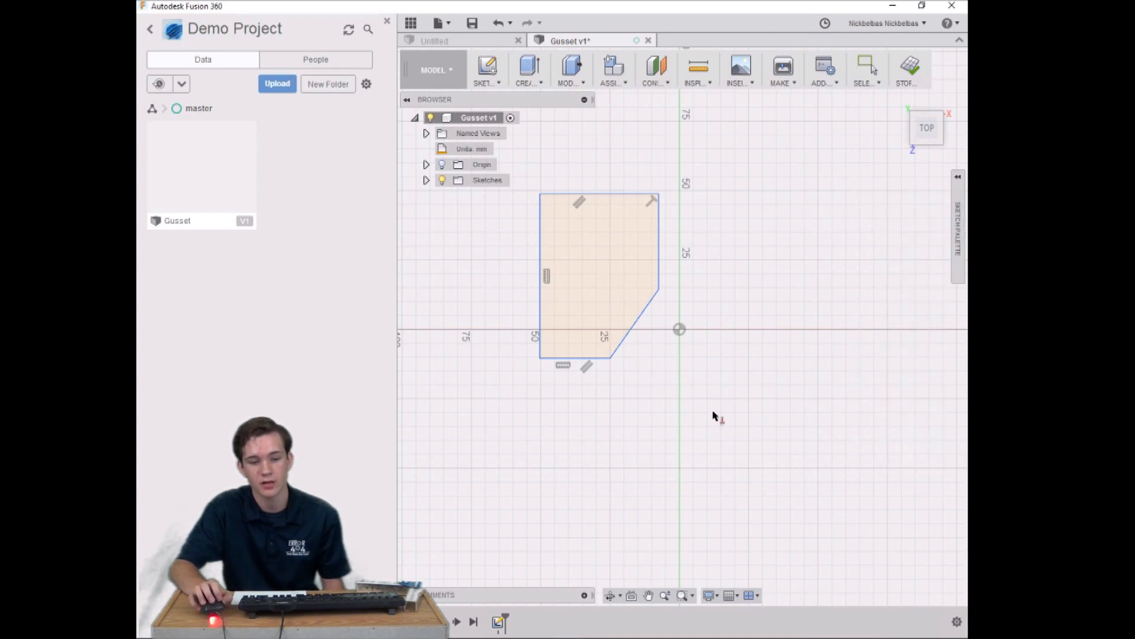
mouse_move(547, 588)
mouse_down()
mouse_move(583, 500)
mouse_move(654, 462)
mouse_move(665, 389)
mouse_move(706, 305)
mouse_move(700, 321)
mouse_move(703, 25)
mouse_move(709, 340)
mouse_move(657, 627)
mouse_move(547, 595)
mouse_up()
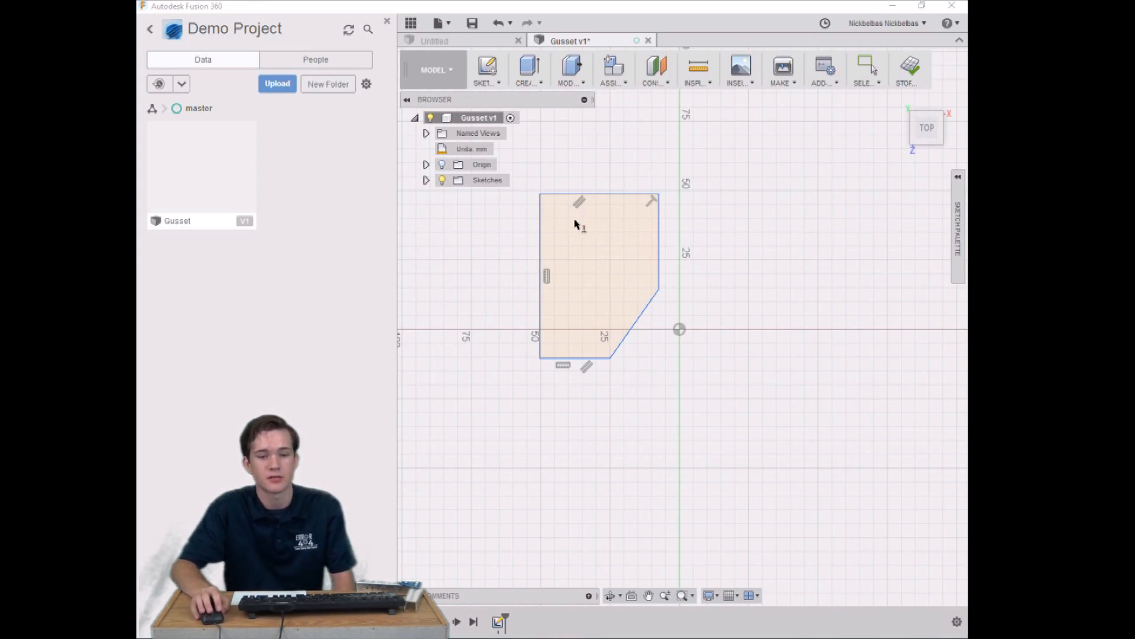
- Add a sketch dimension above the outline's top edge and set its length to 53.5 mm
click(491, 85)
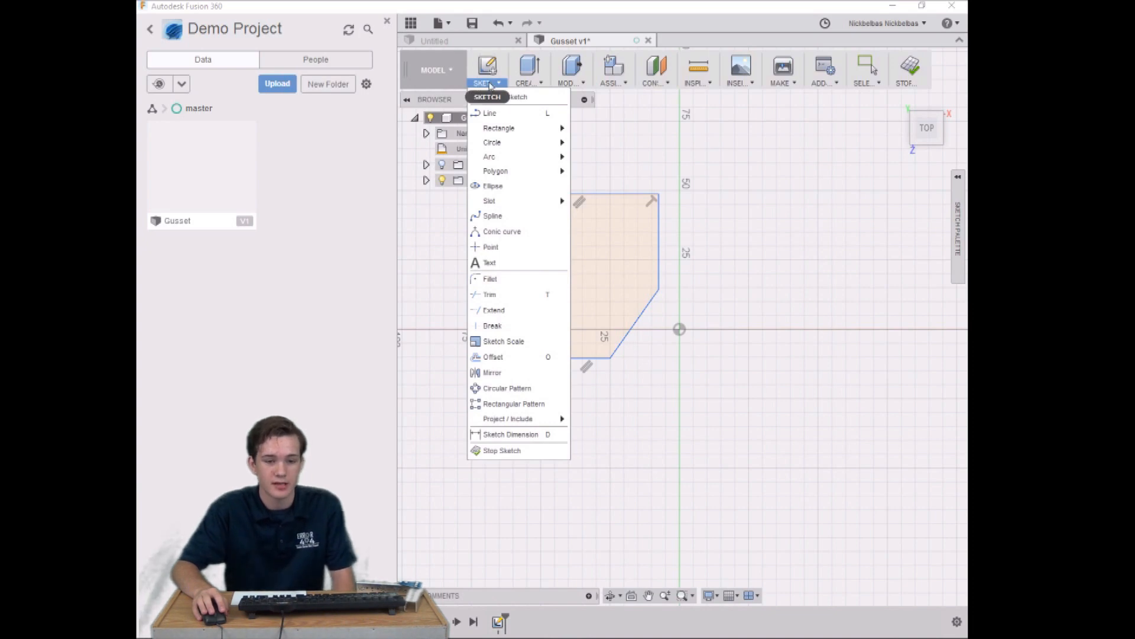
click(528, 438)
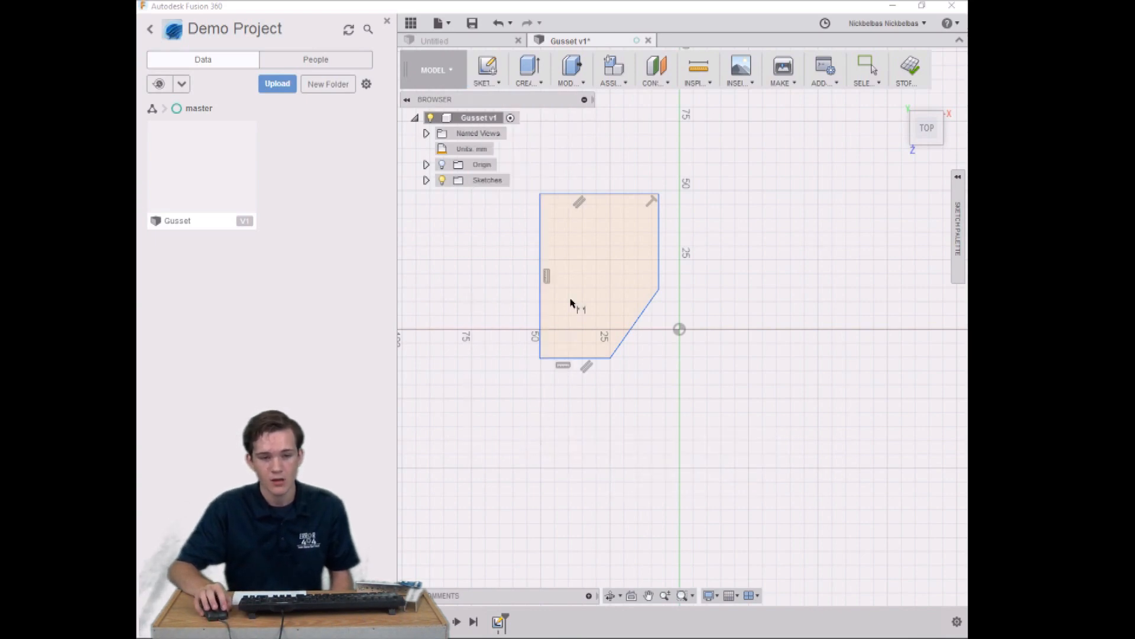
click(601, 195)
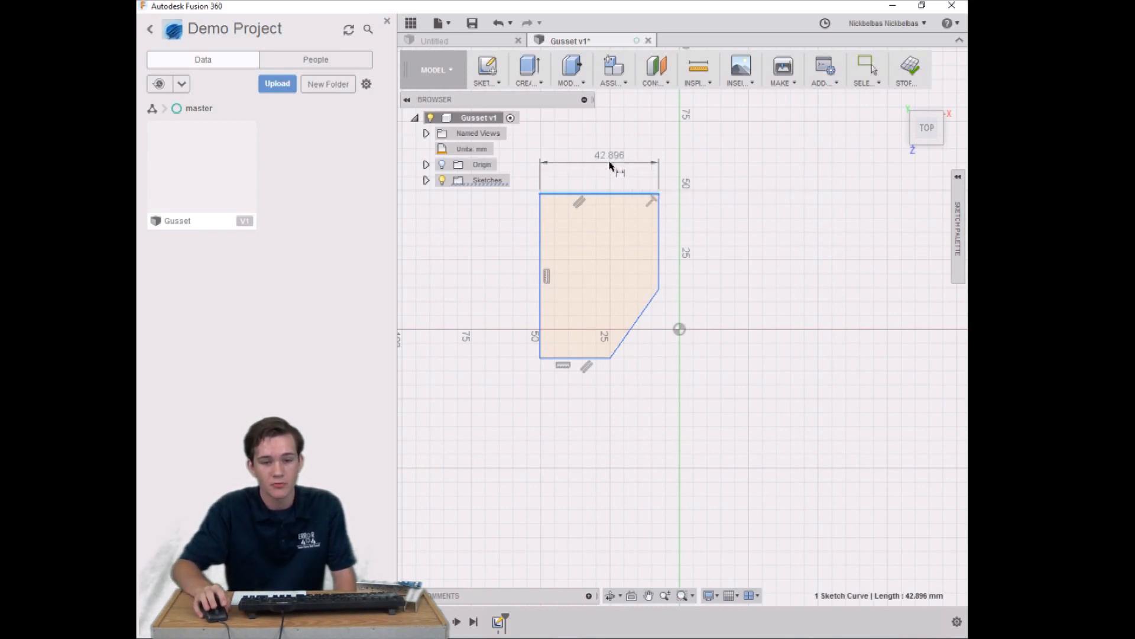
click(610, 162)
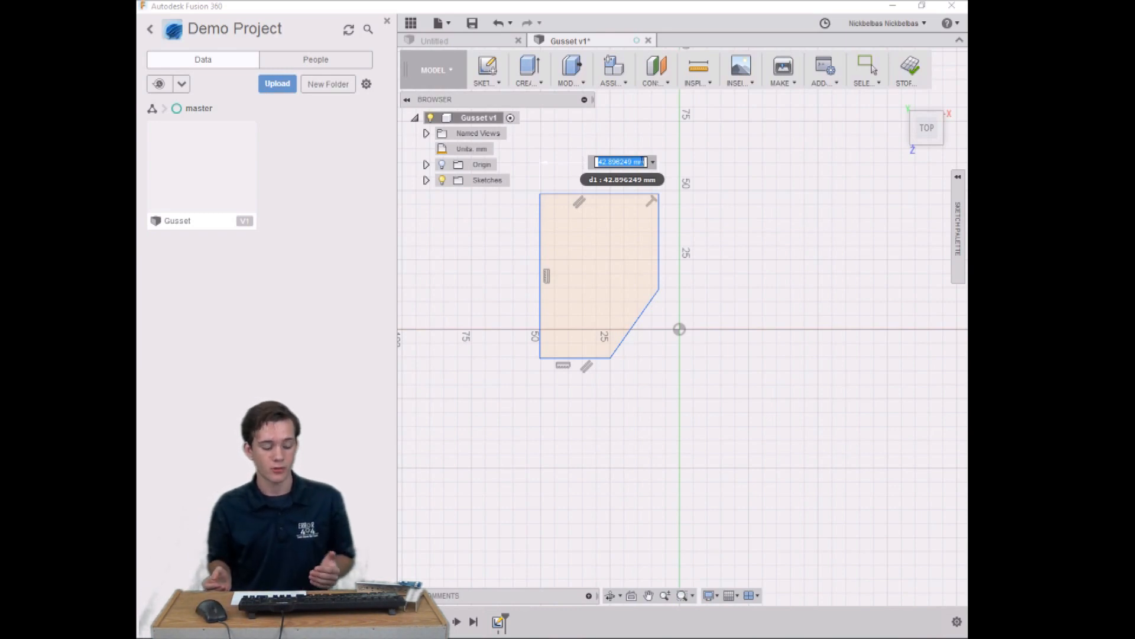
text(5)
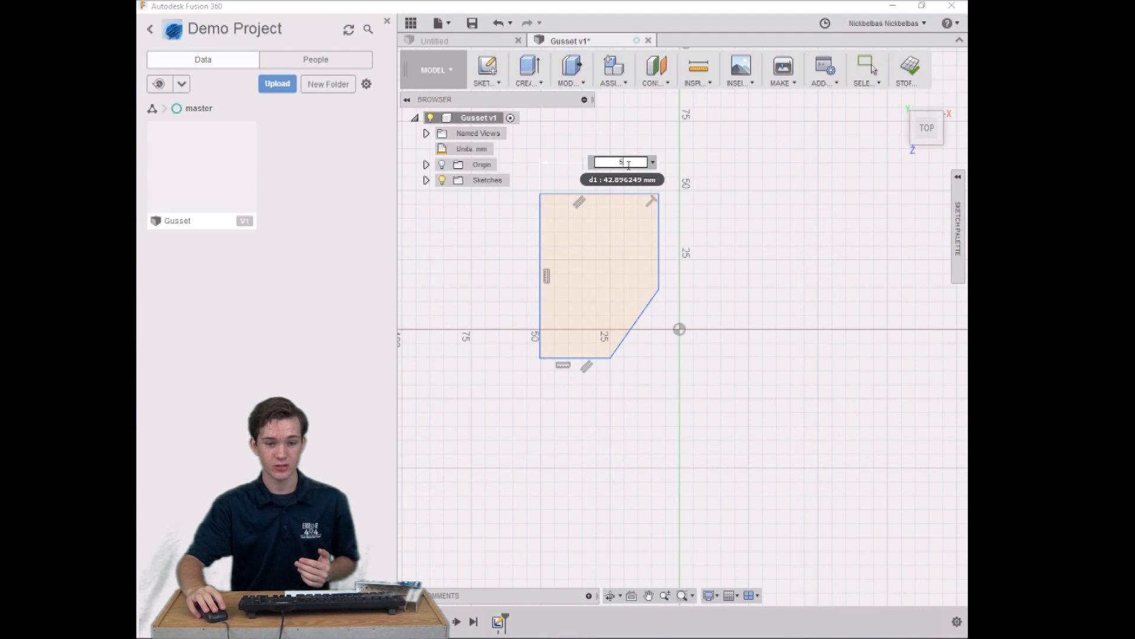
text(3.5)
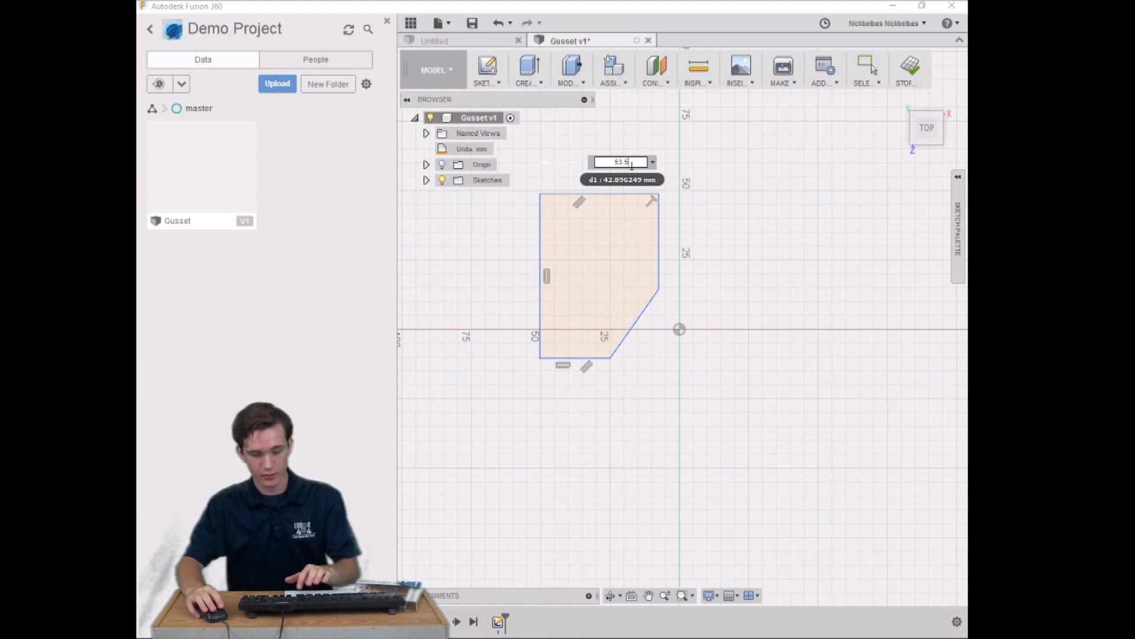
key(Return)
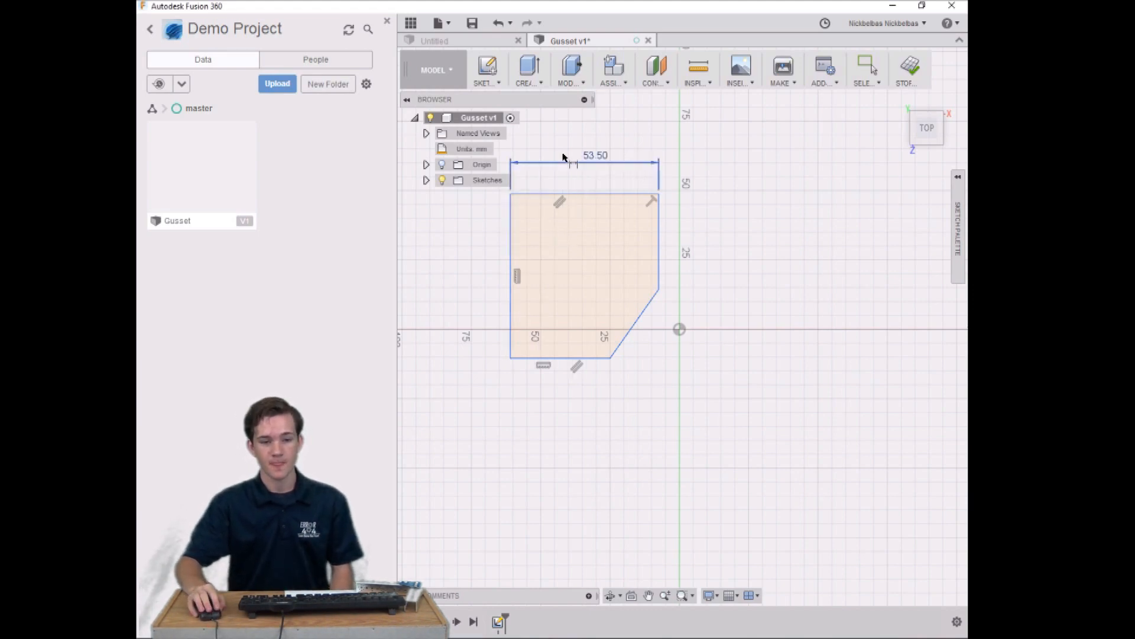
- Dimension the outline's vertical left edge and set its length to 6.952 cm
click(511, 217)
click(479, 239)
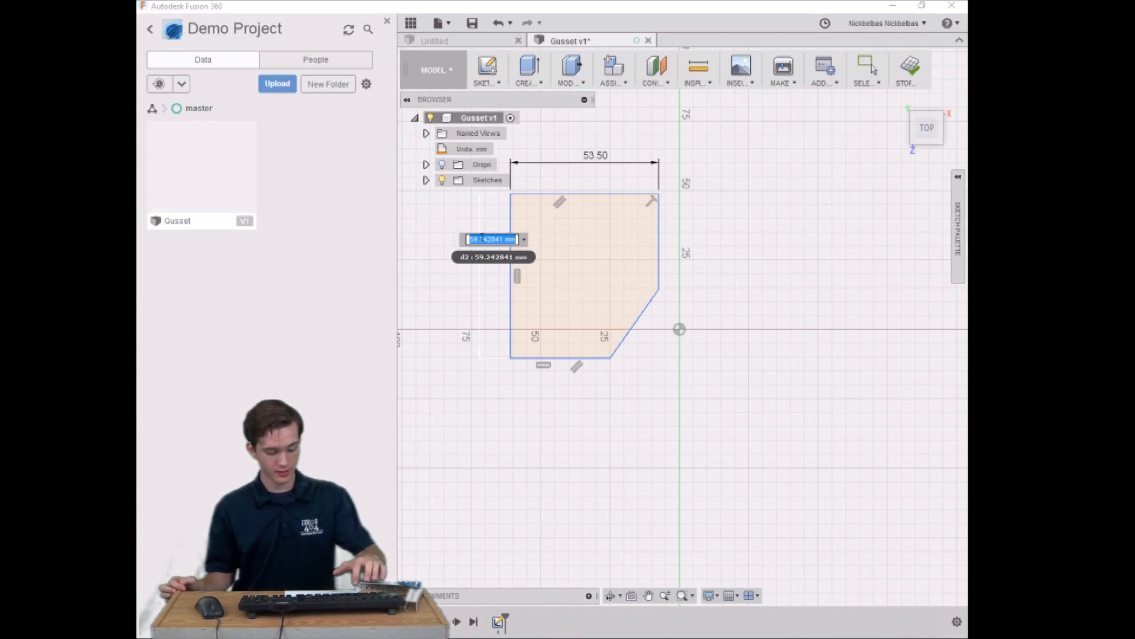
key(BackSpace)
text(69.52)
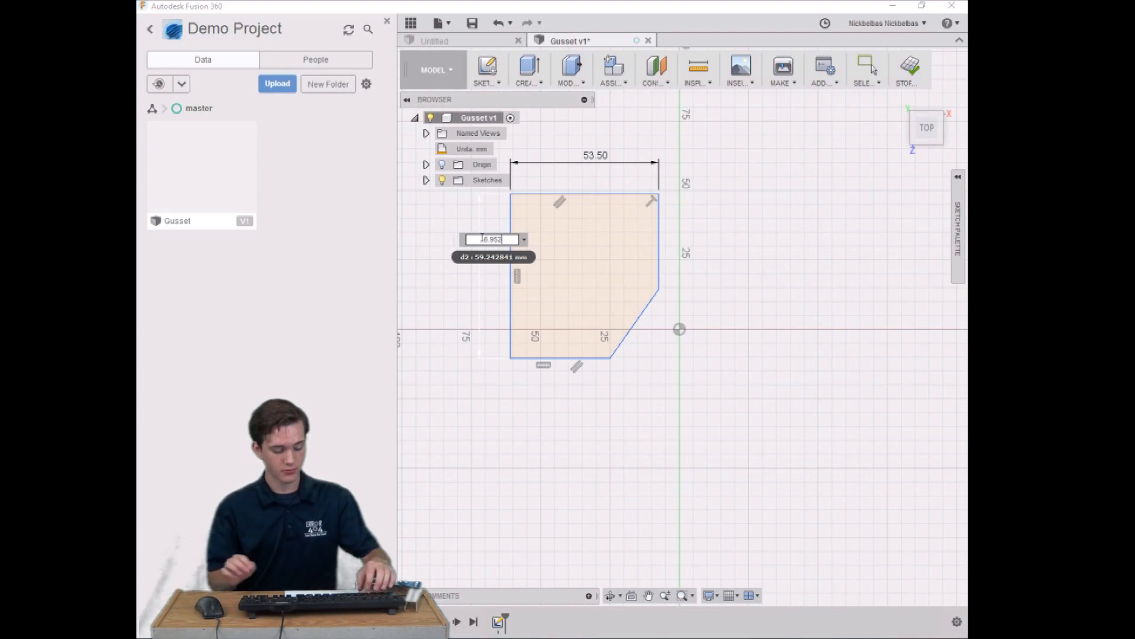
text( cm)
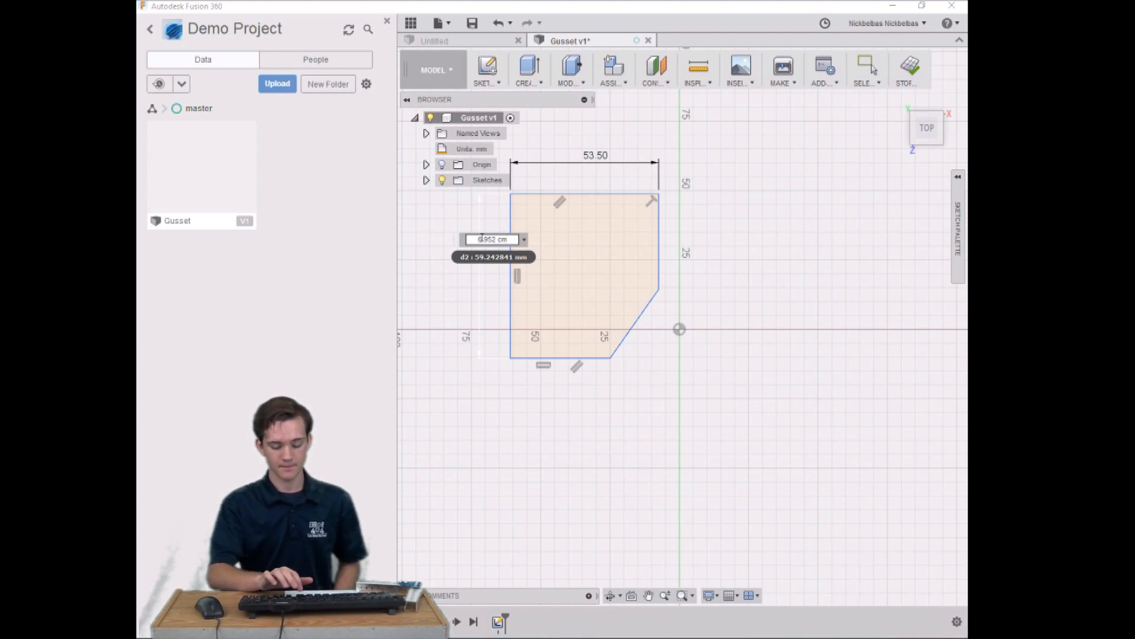
key(Return)
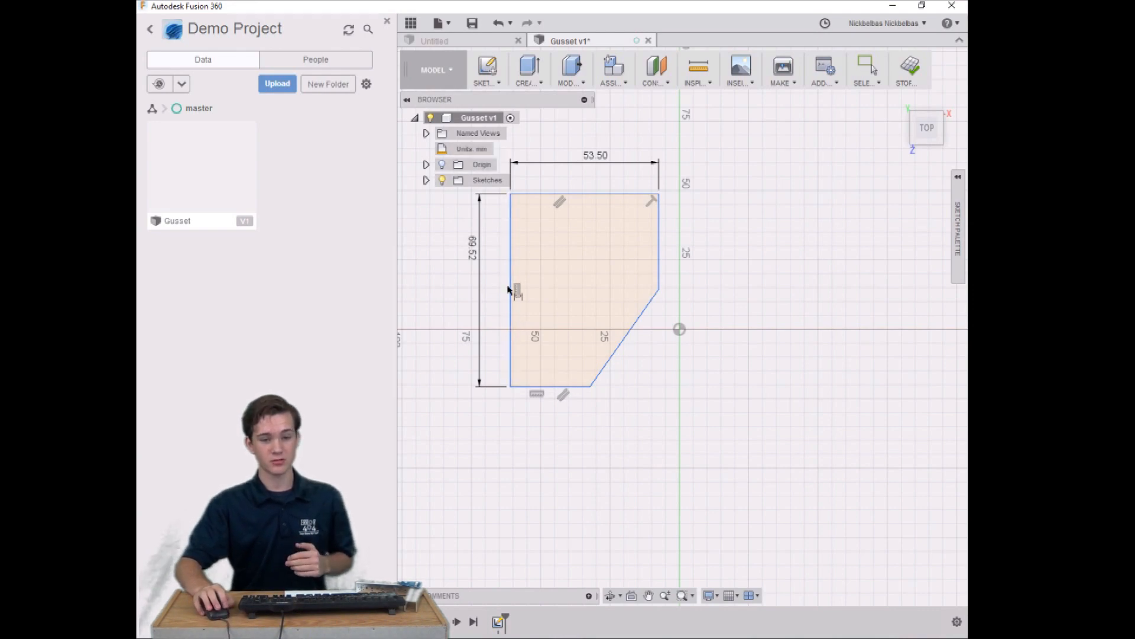
- Dimension the outline's bottom edge below the profile and set its length to 1.0 inch
click(551, 387)
click(555, 421)
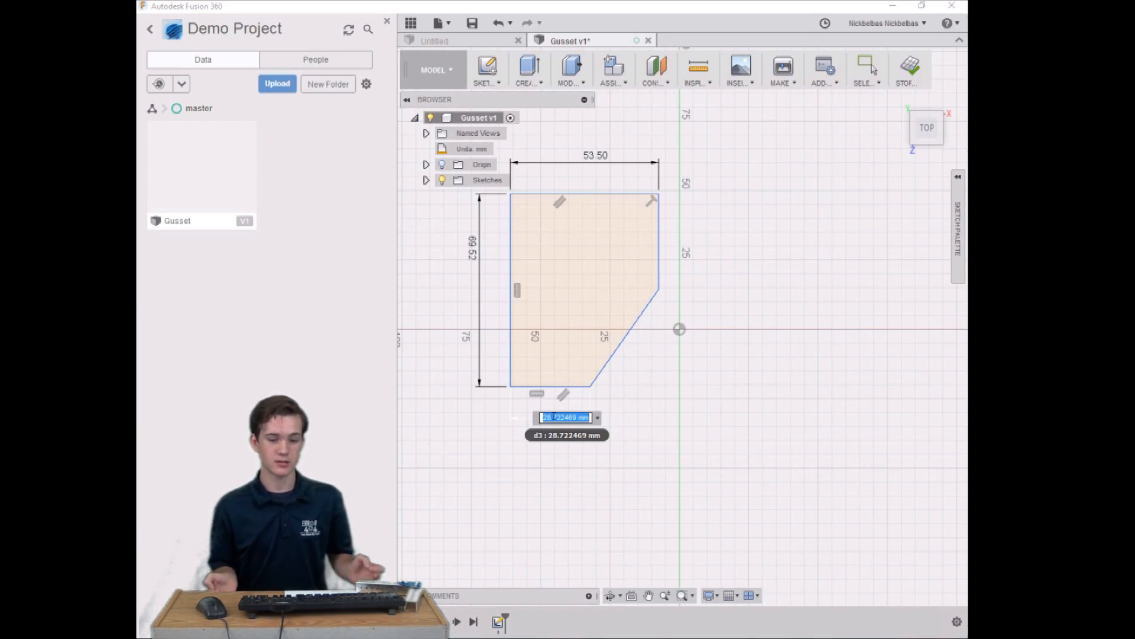
text(1)
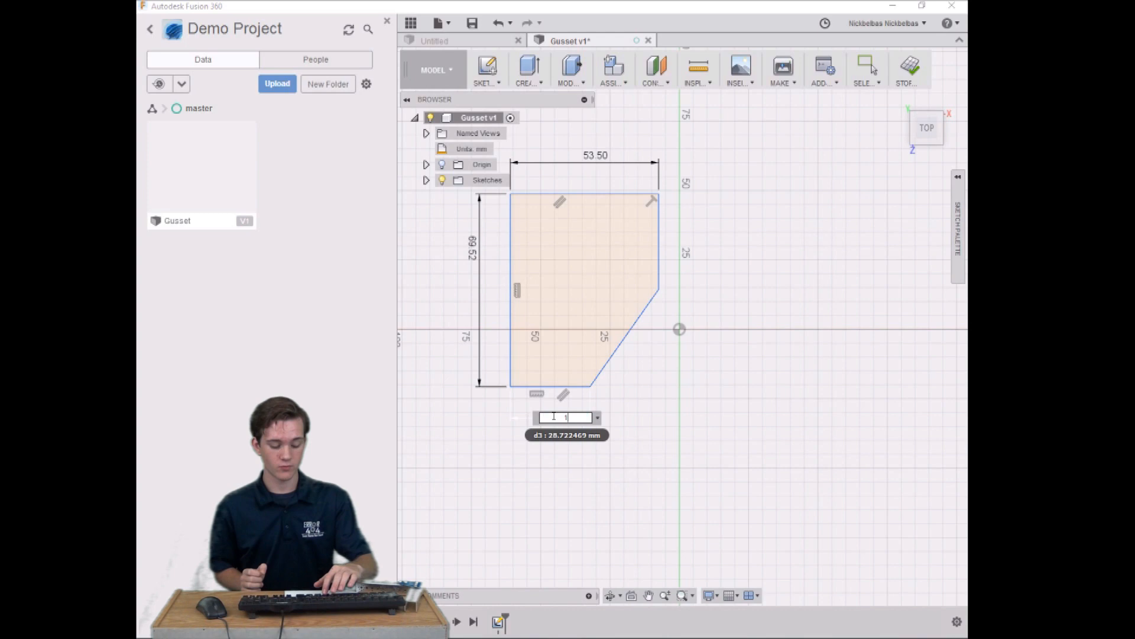
text(.0 inch)
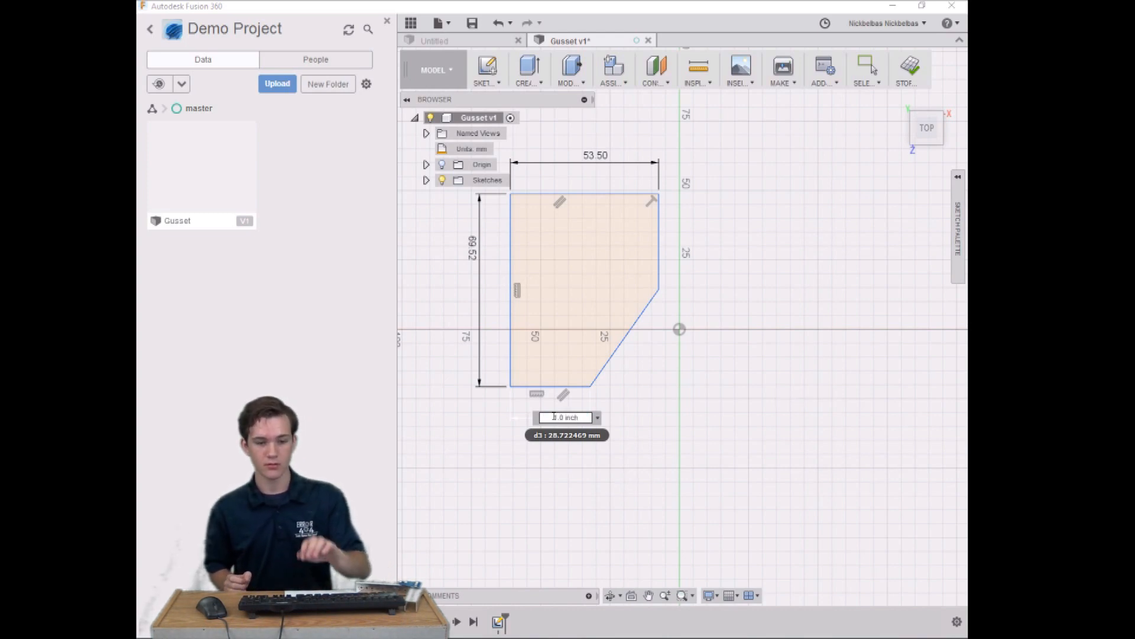
key(Return)
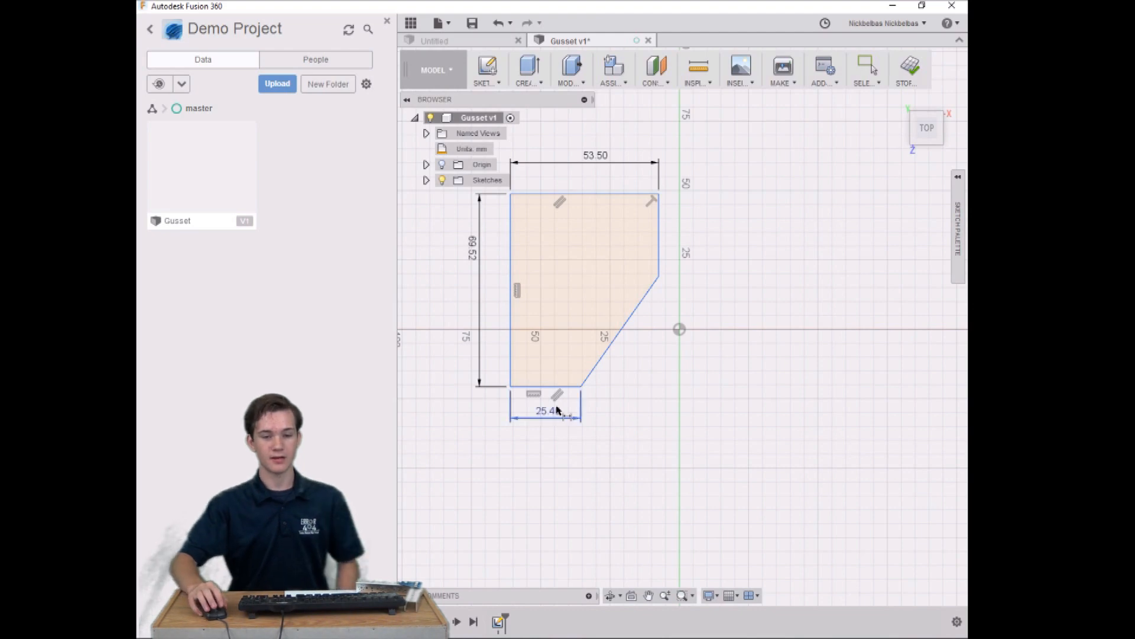
- Dimension the outline's short vertical right edge and set its length to 24.73 mm
click(661, 232)
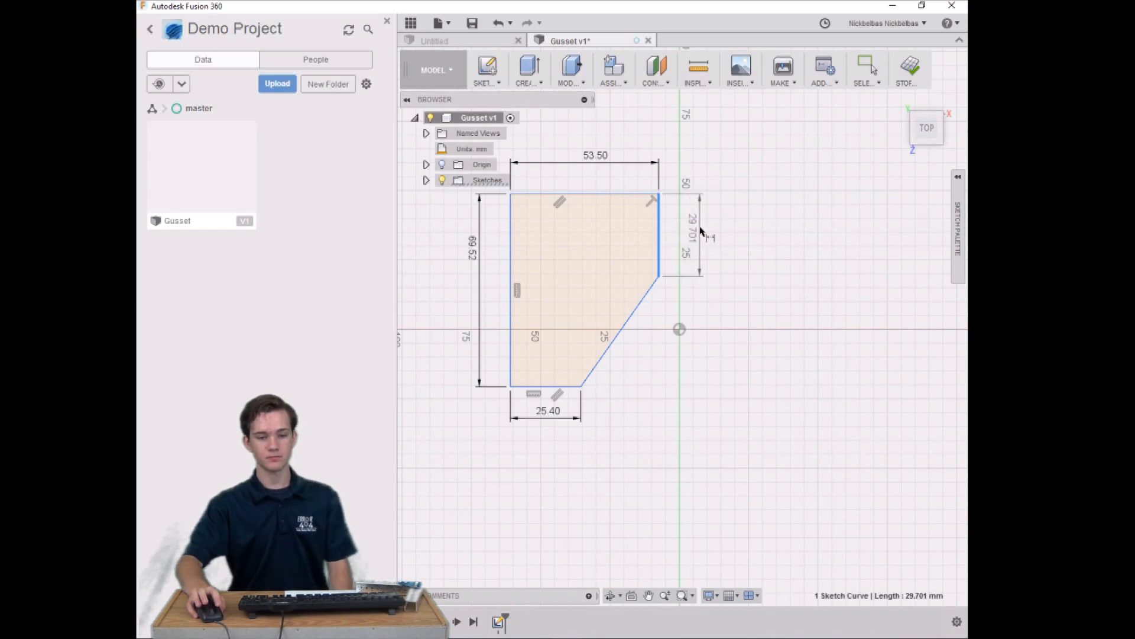
click(702, 231)
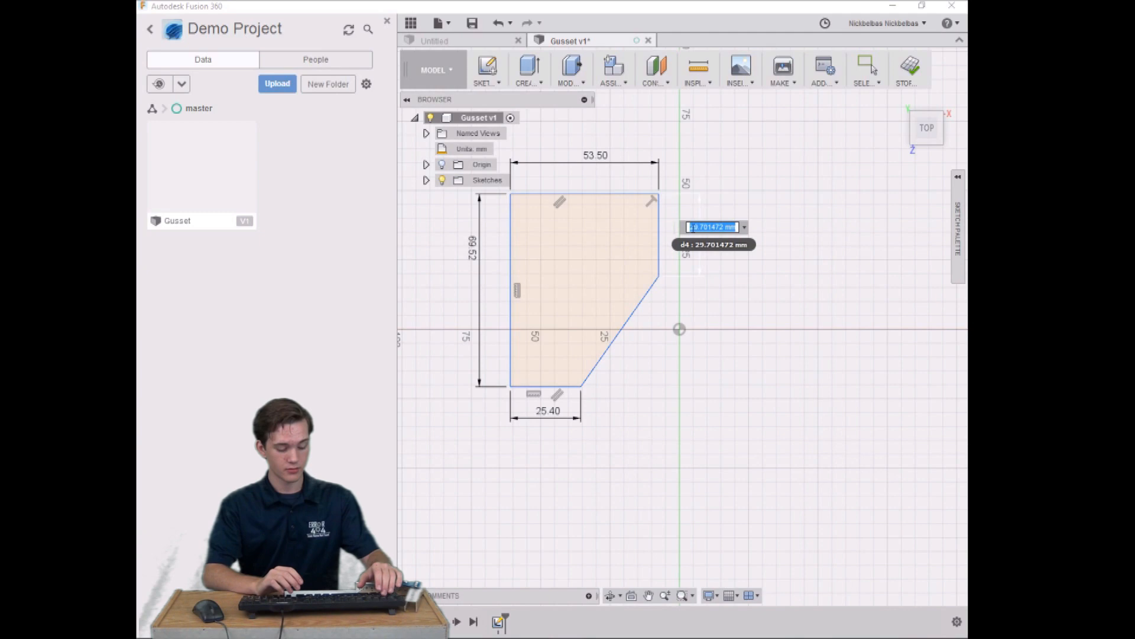
text(24.73 mm)
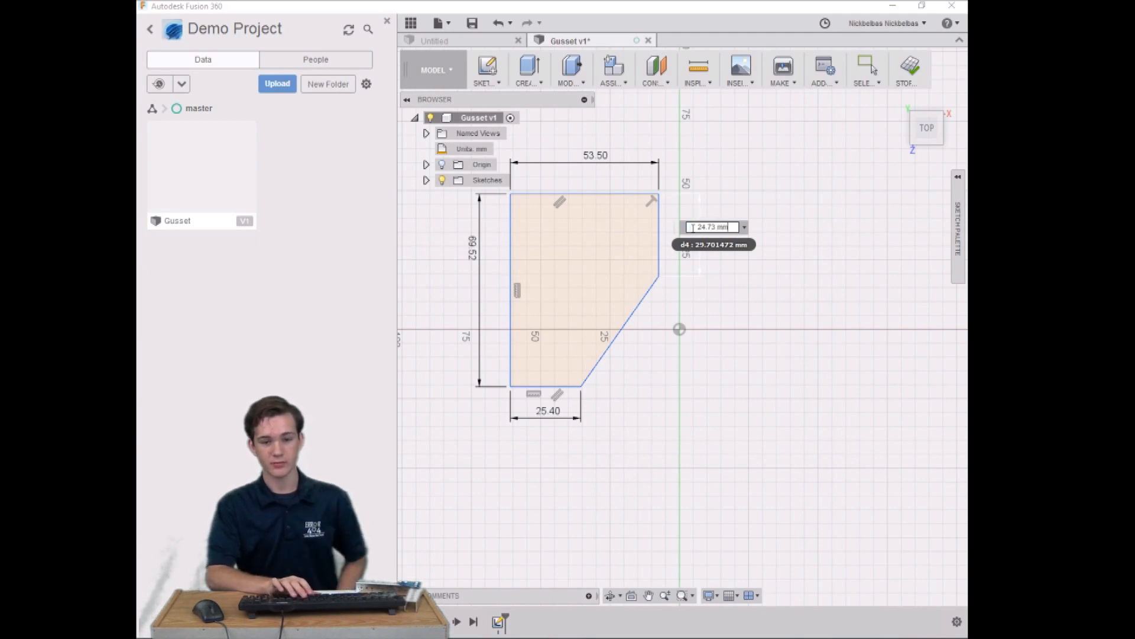
key(BackSpace)
key(BackSpace)
key(BackSpace)
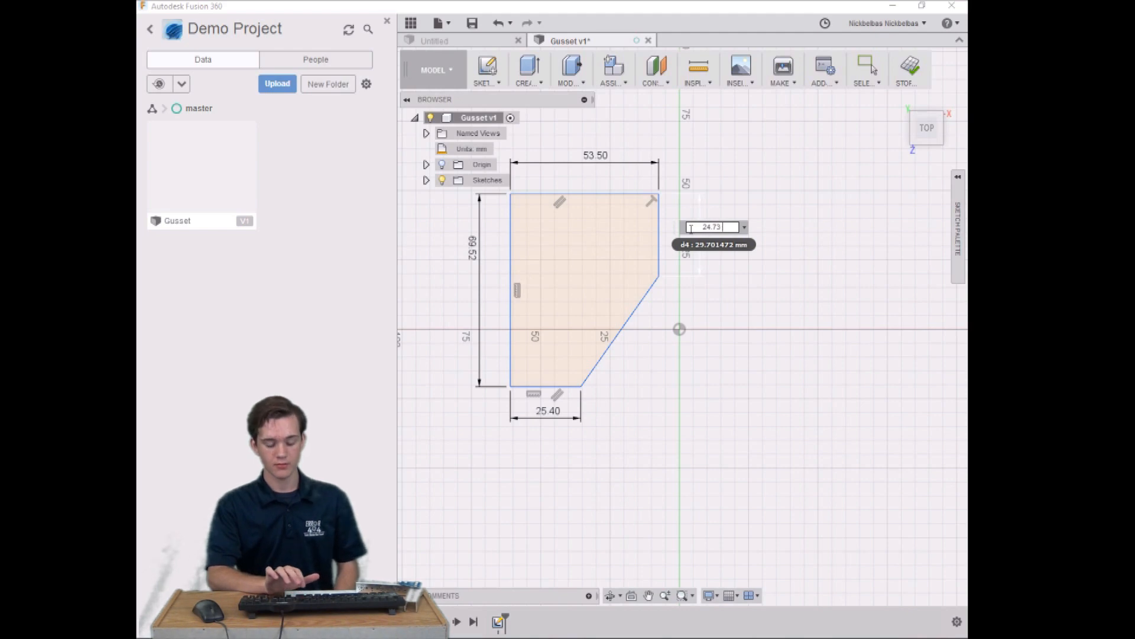
key(Return)
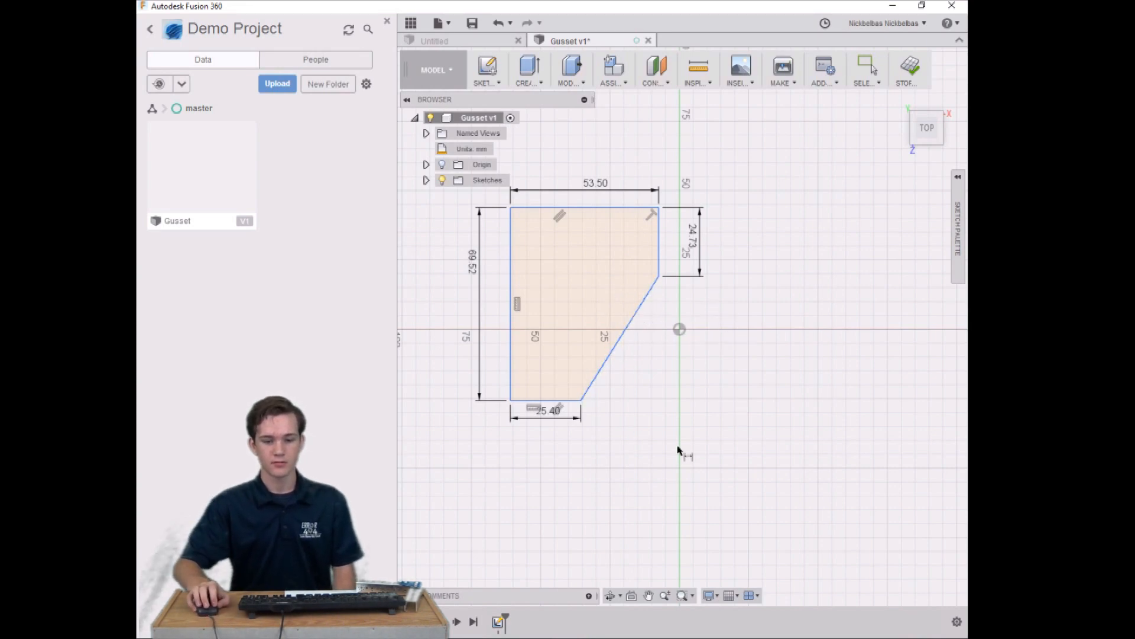
- Draw two center-diameter circles level with each other below the outline's top edge, one near the upper-right corner and one to its left
click(648, 595)
drag(598, 431, 676, 471)
click(667, 595)
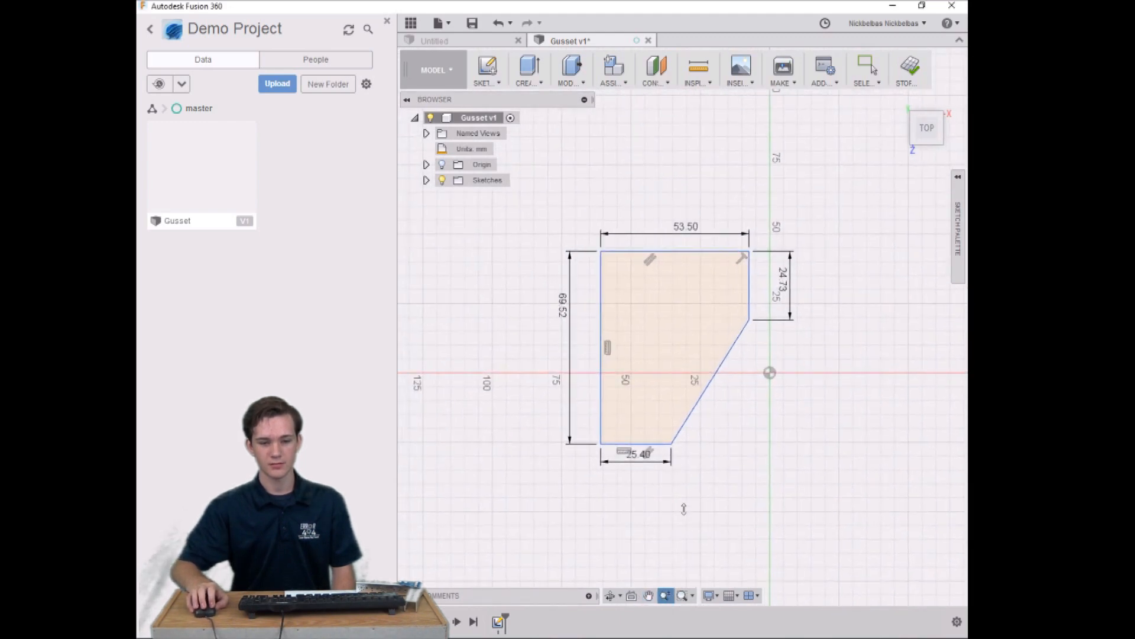
drag(698, 411, 696, 445)
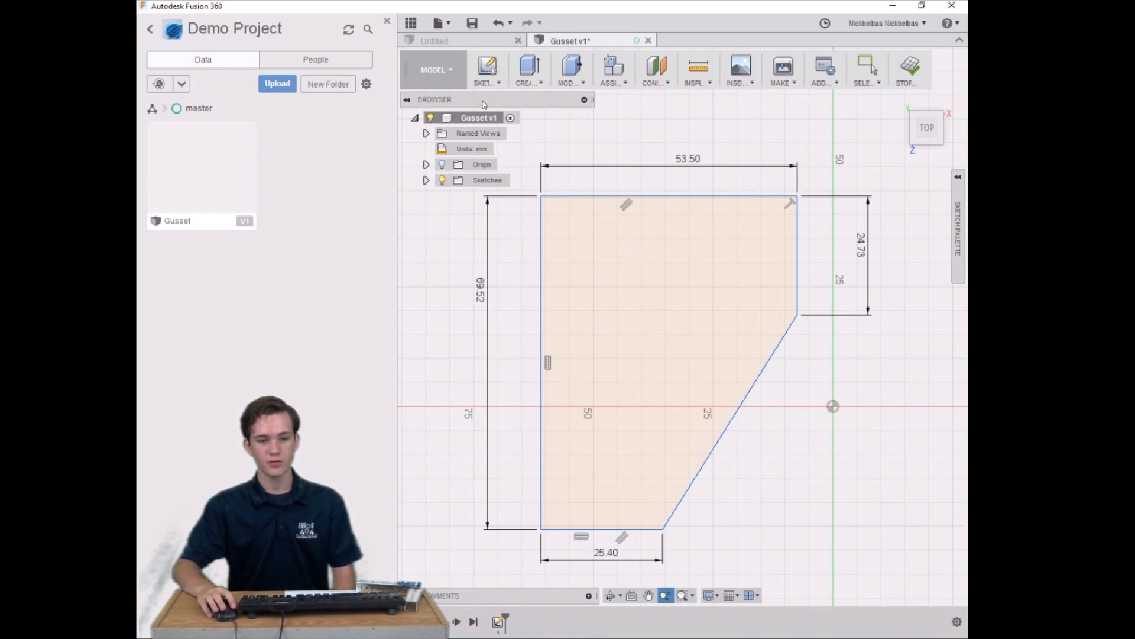
click(493, 83)
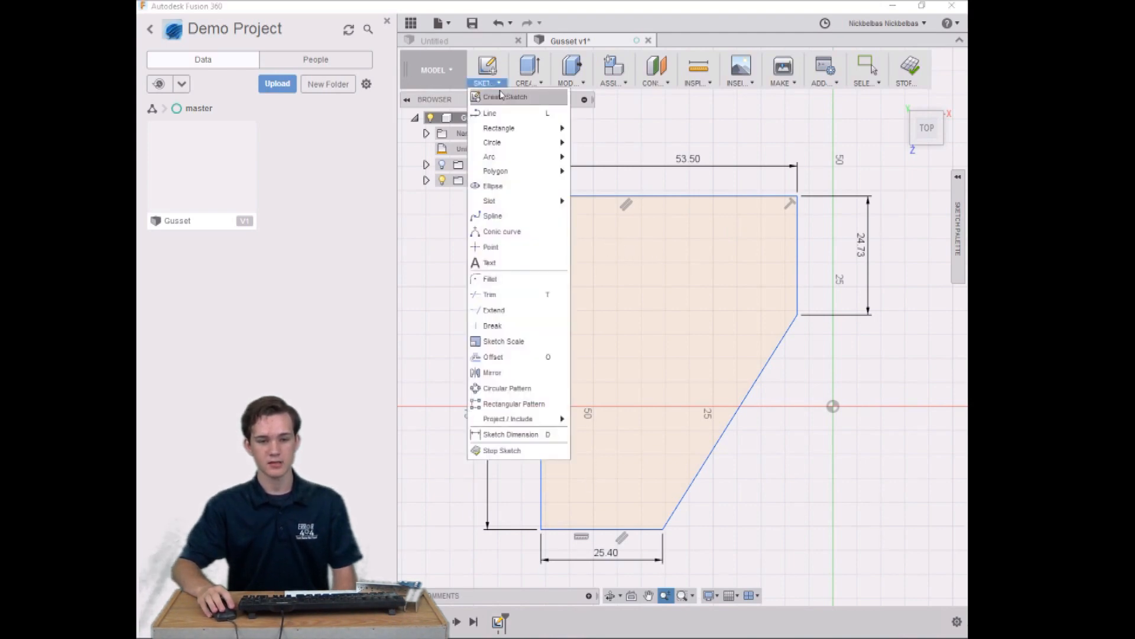
mouse_move(539, 146)
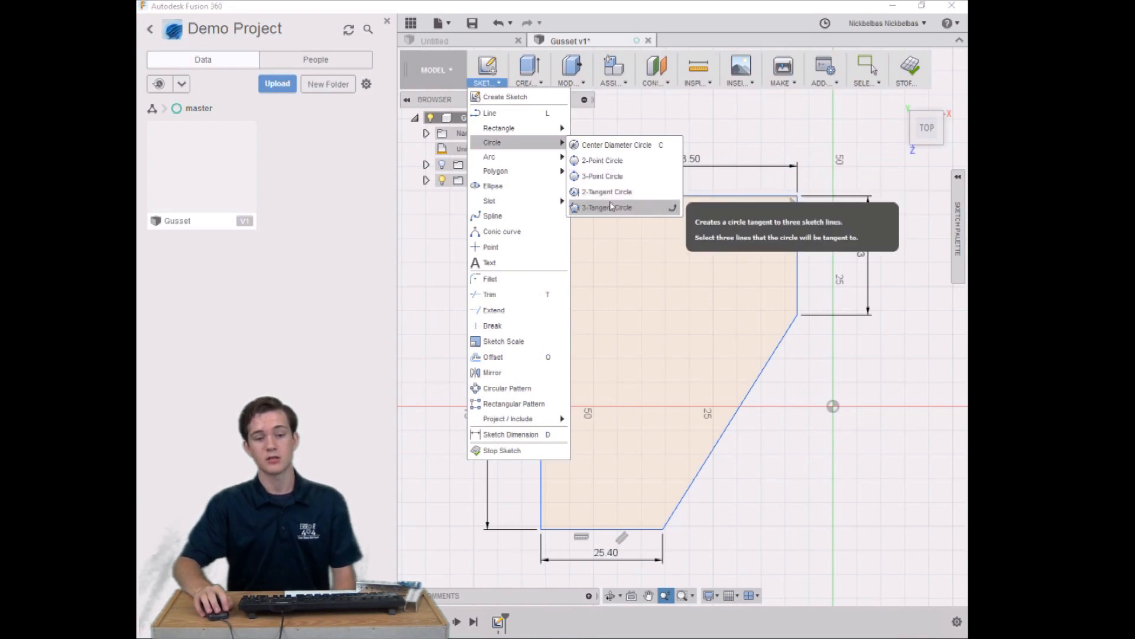
click(630, 153)
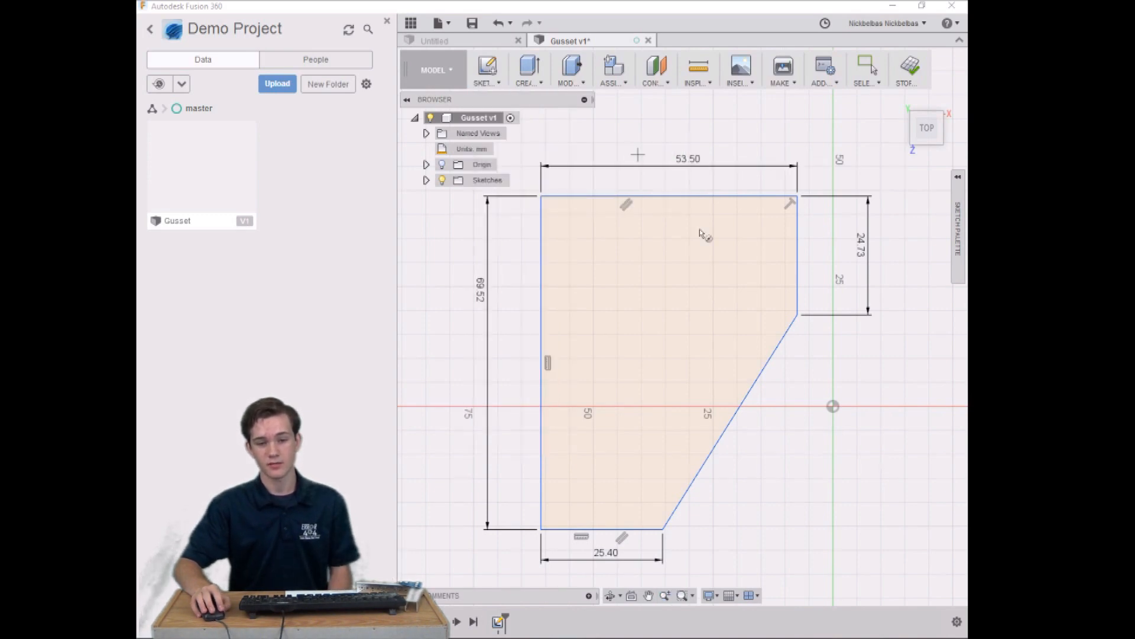
click(745, 241)
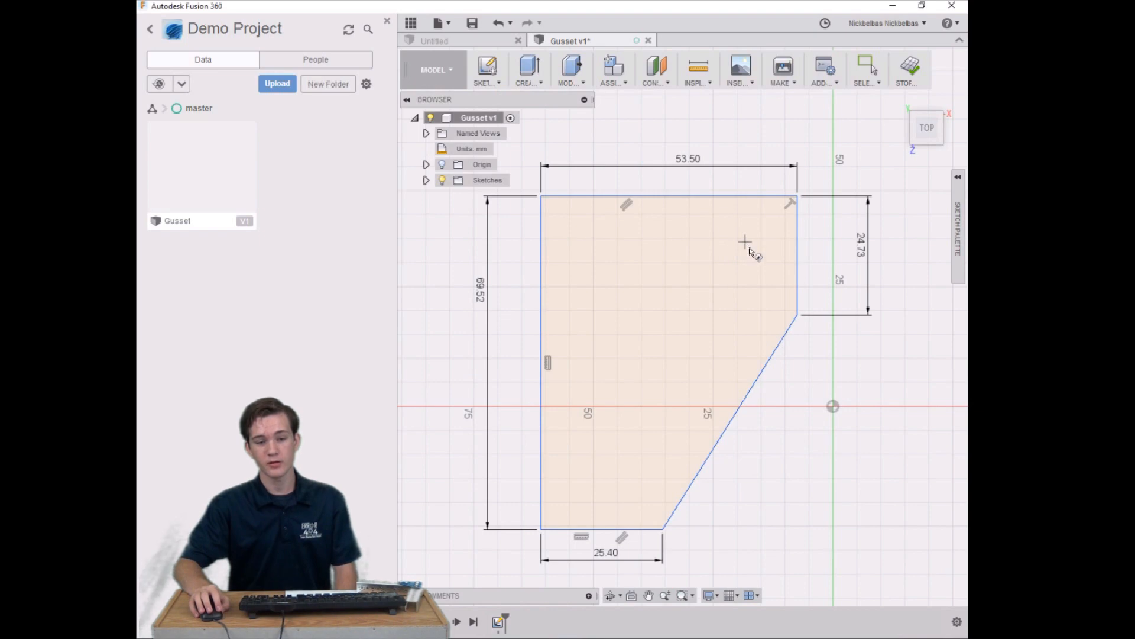
click(763, 260)
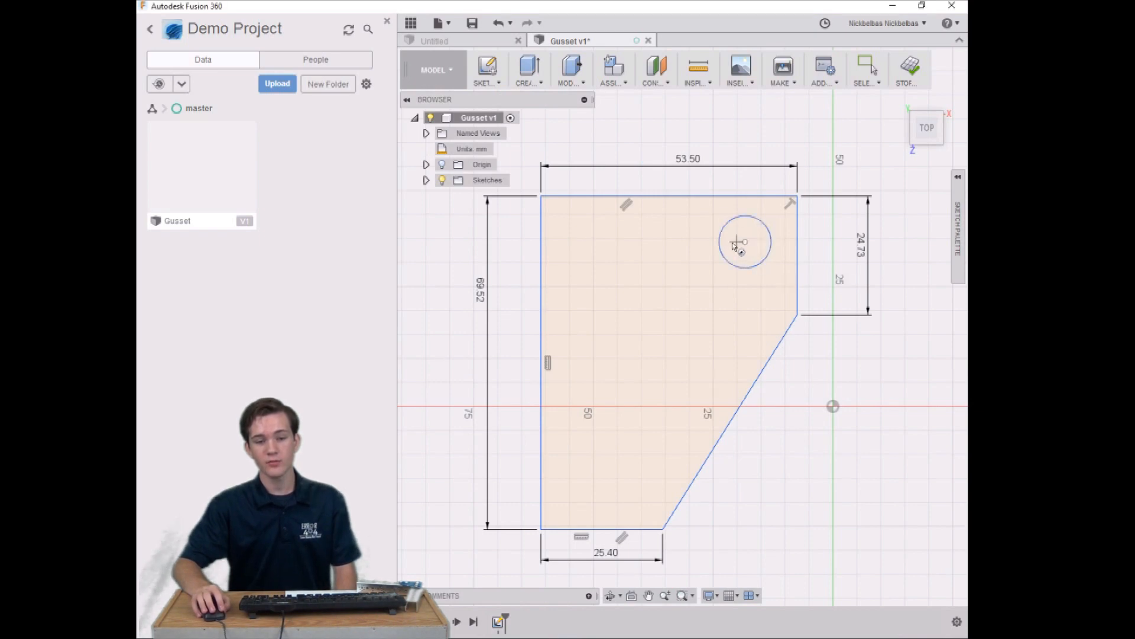
click(683, 242)
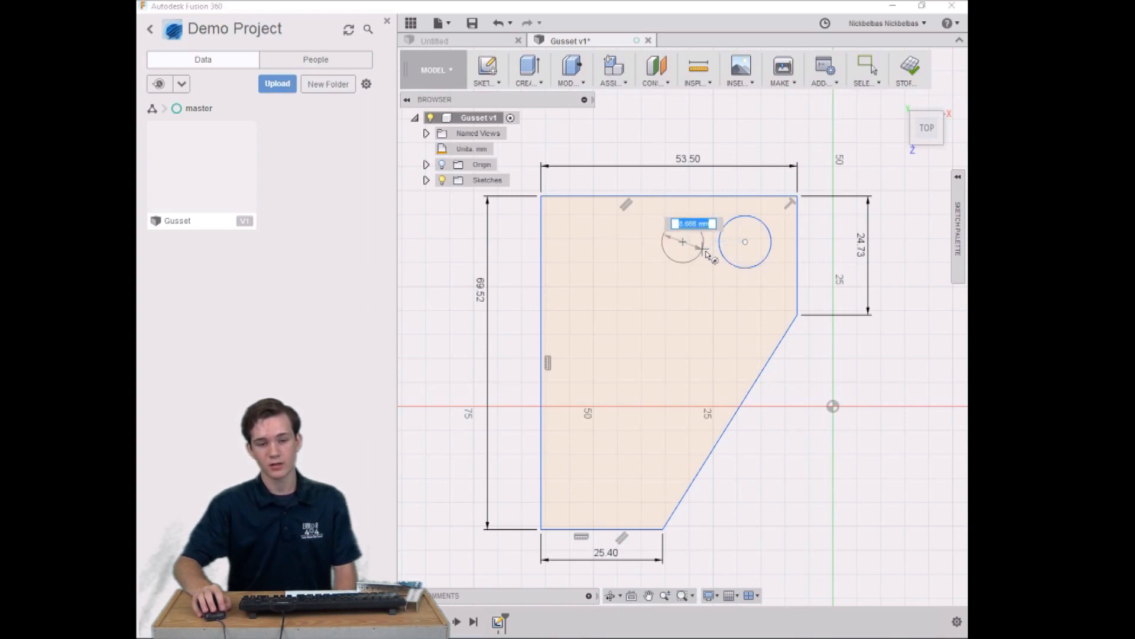
click(704, 245)
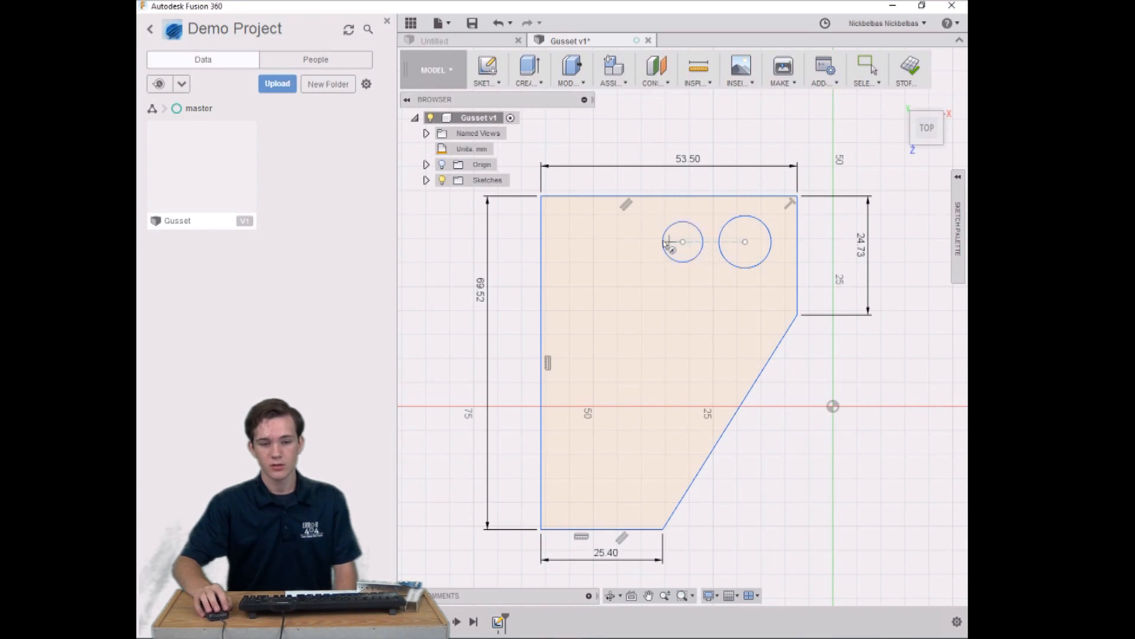
- Add a third circle of 8 mm diameter near the outline's upper-left corner, level with the other two
click(610, 241)
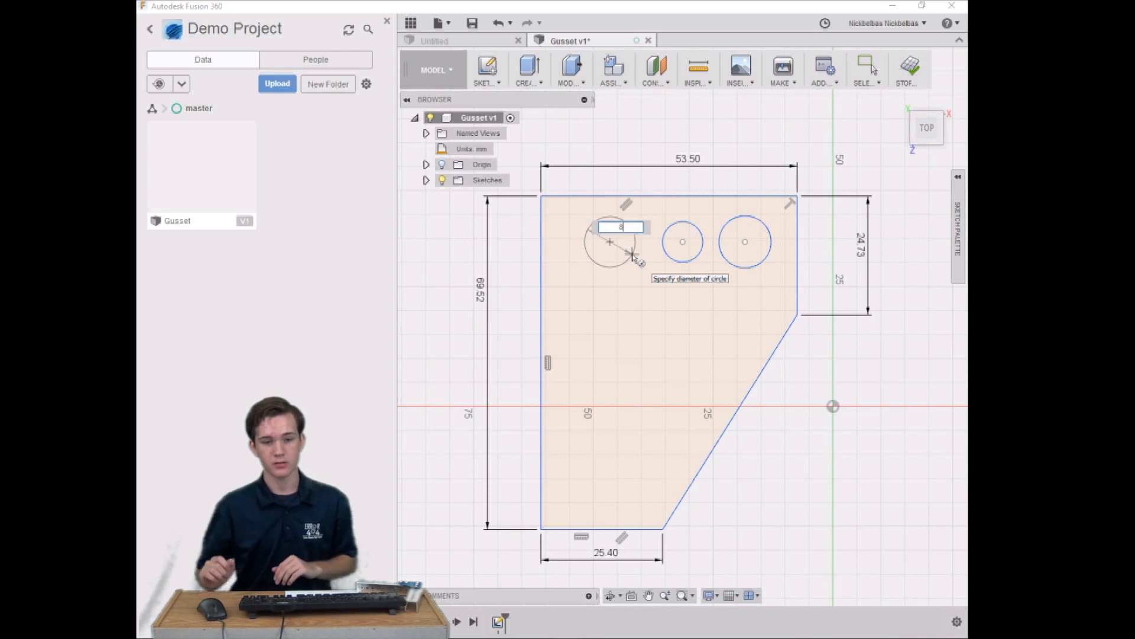
text(8)
key(Tab)
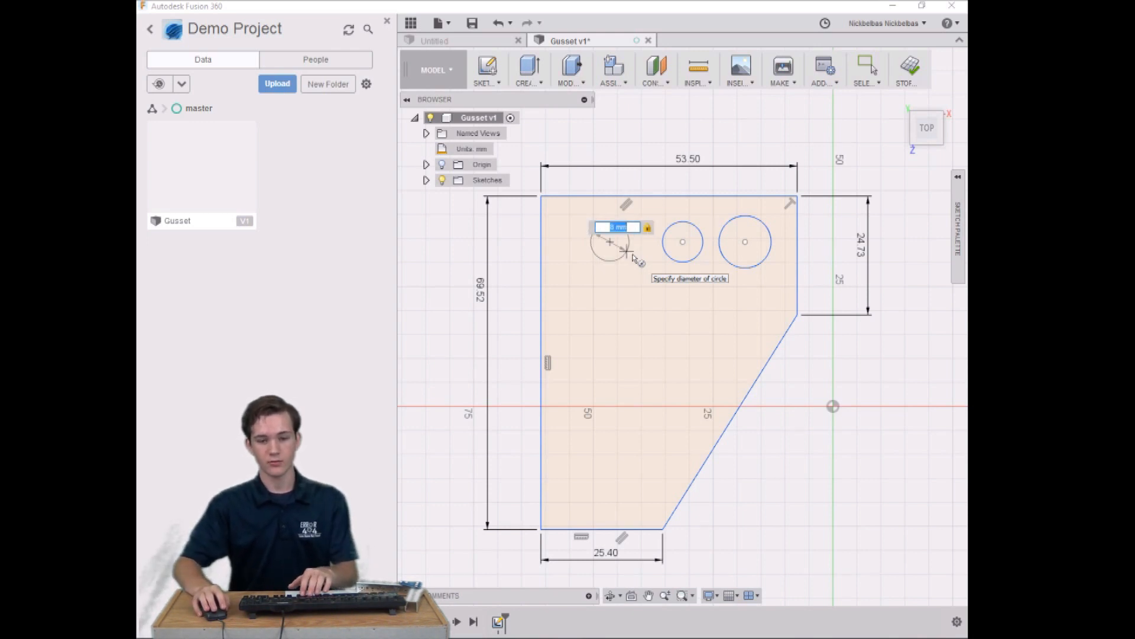
key(Return)
key(Escape)
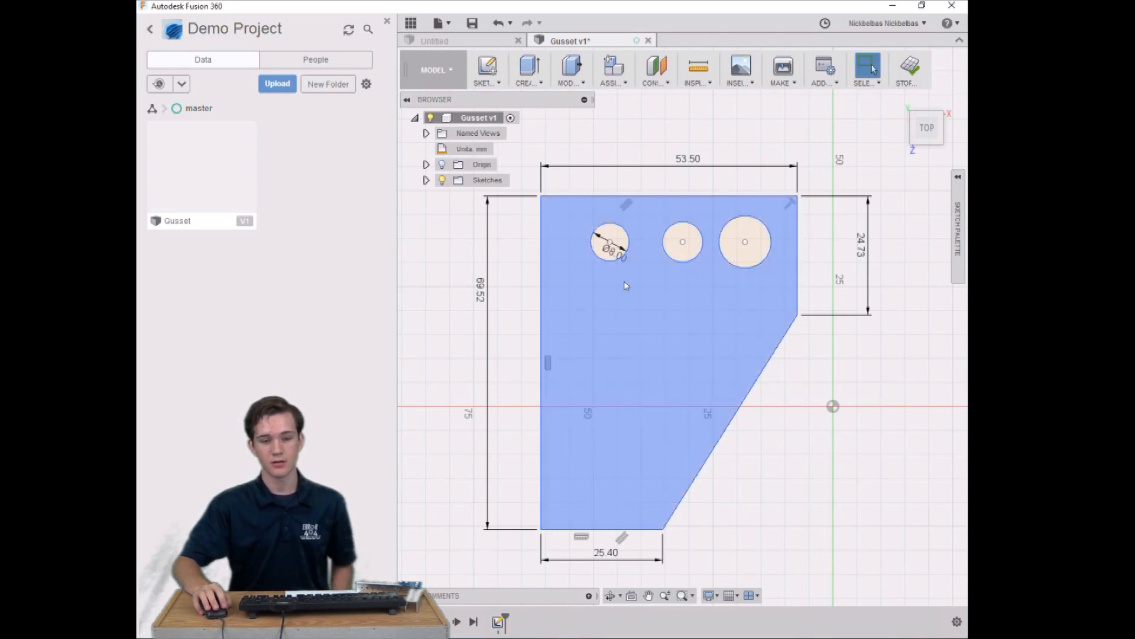
- Draw two center-diameter circles below the 8 mm circle, about 6.6 mm across at mid-height and about 8.7 mm near the bottom edge
click(490, 86)
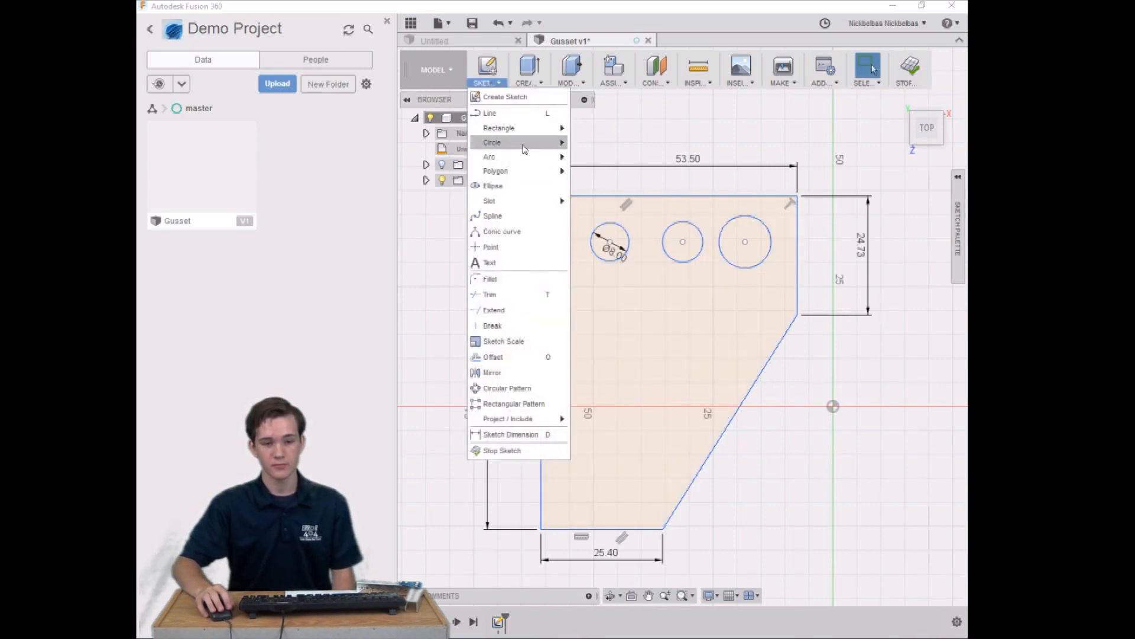
mouse_move(533, 151)
click(587, 149)
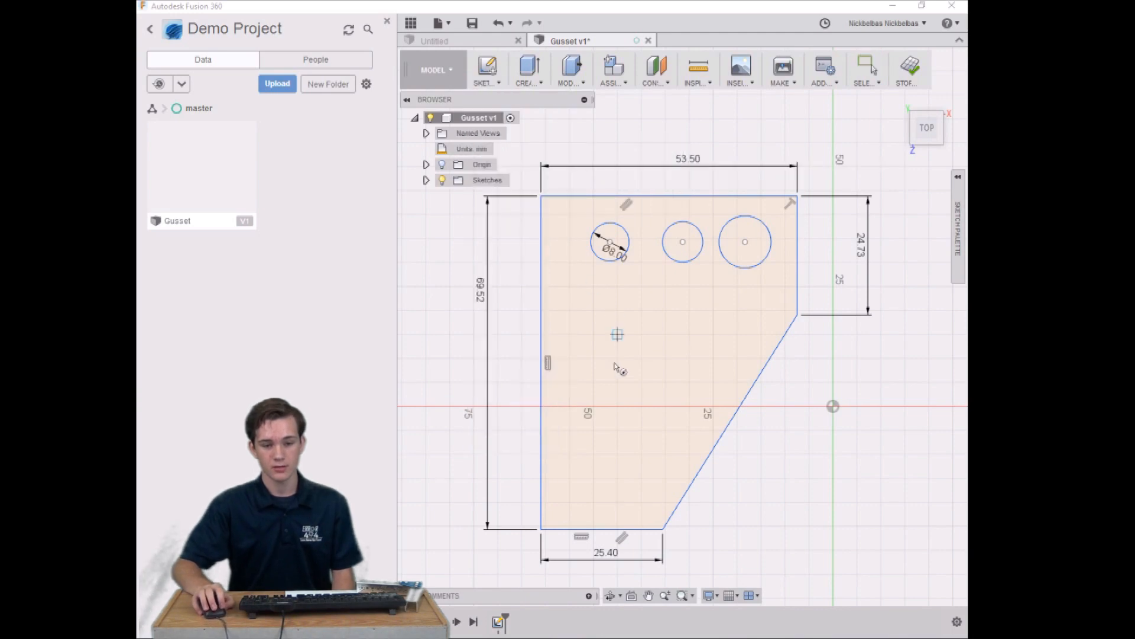
click(607, 394)
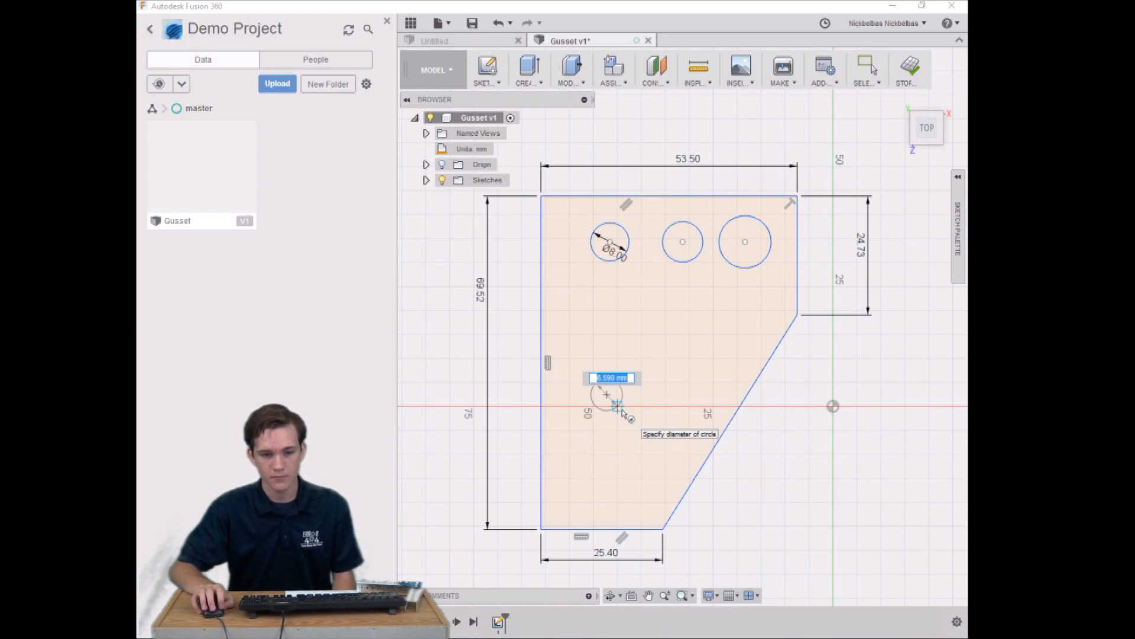
click(618, 406)
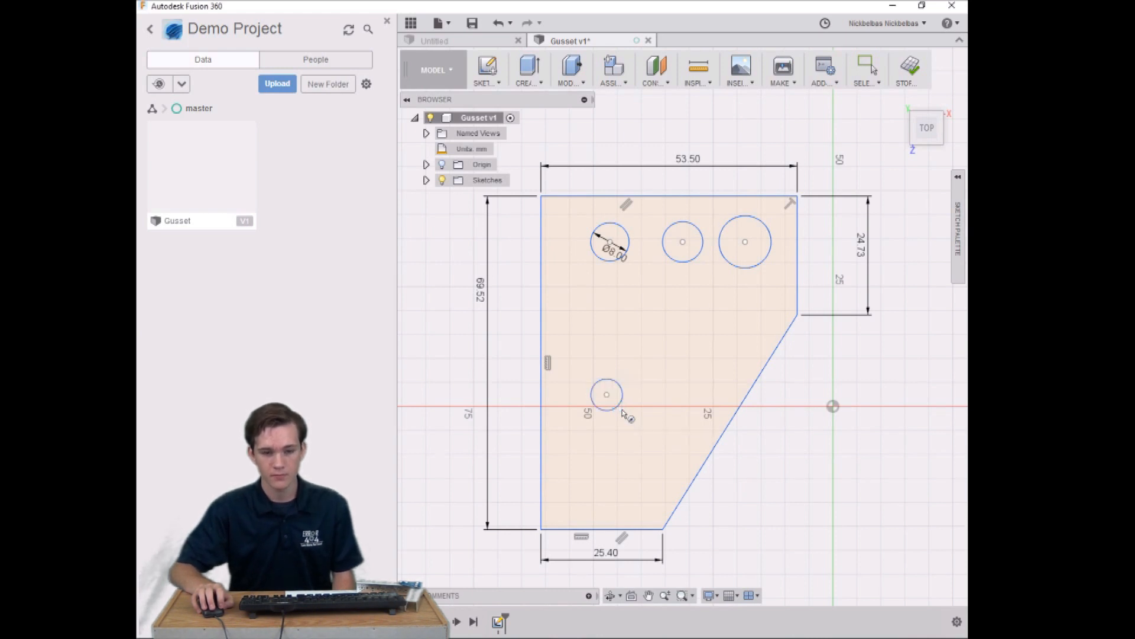
click(607, 494)
click(630, 500)
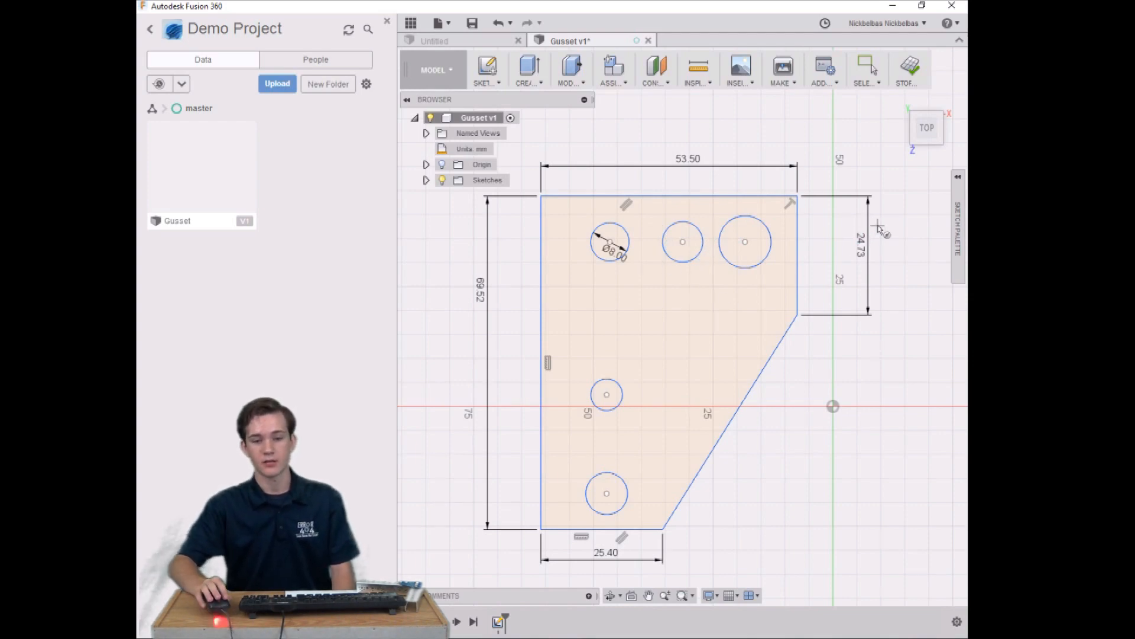
- Apply the Equal constraint to the three upper circles so they match the 8 mm circle
click(961, 181)
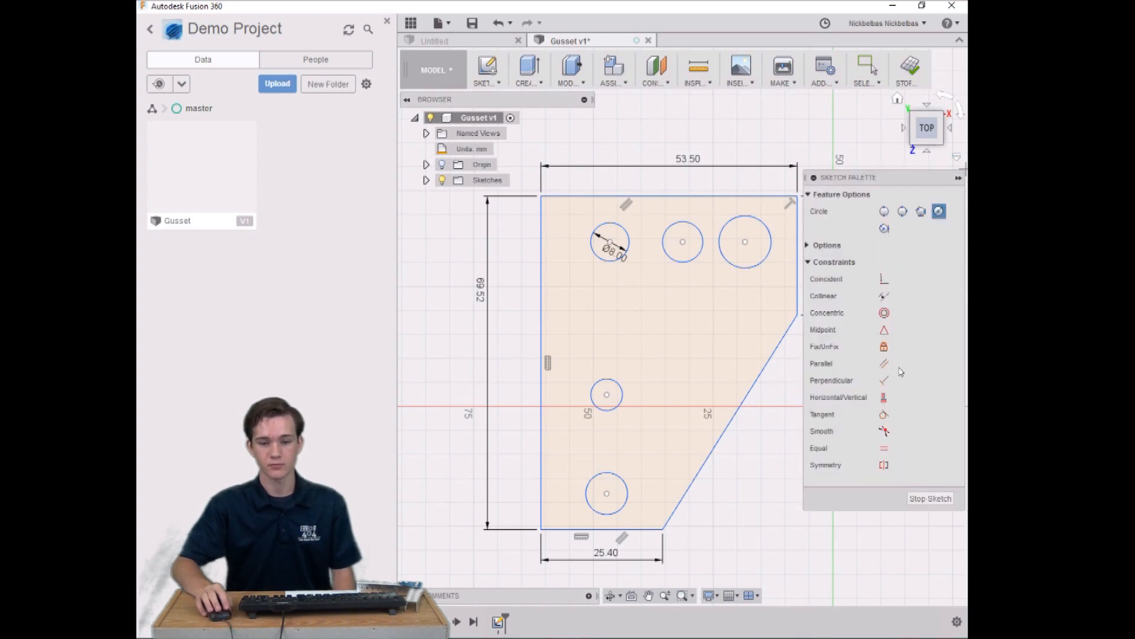
click(885, 449)
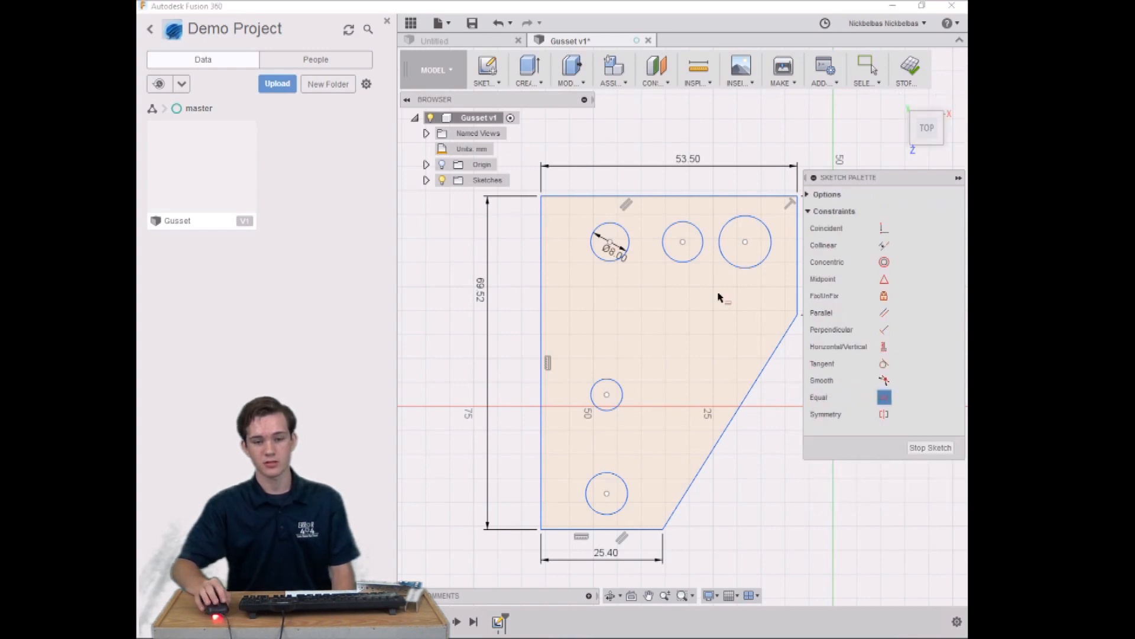
click(630, 242)
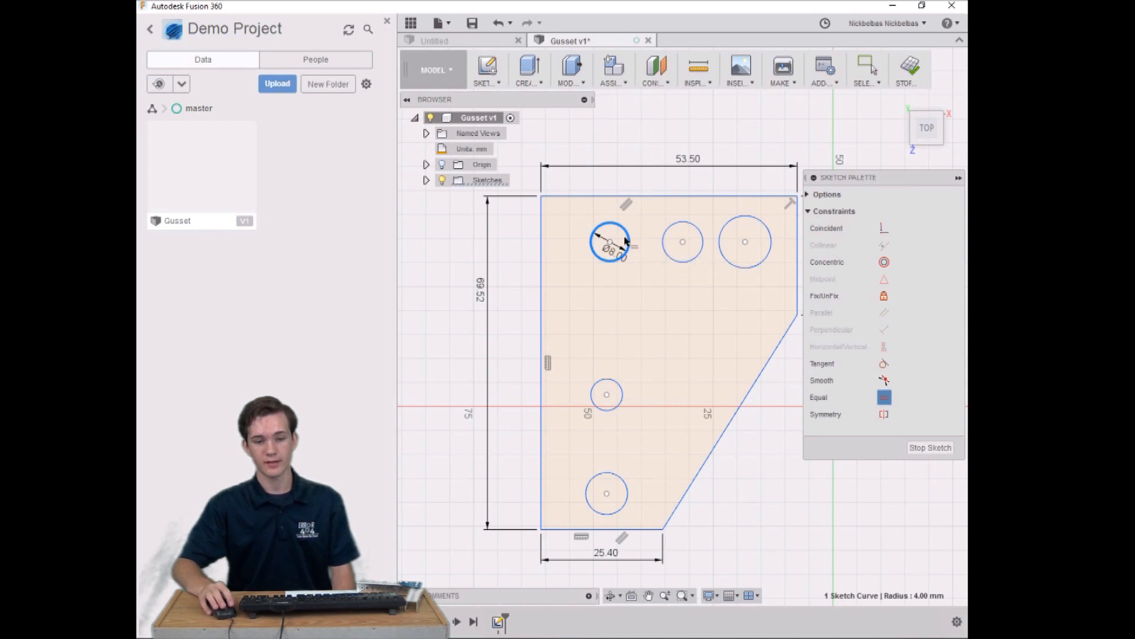
click(665, 250)
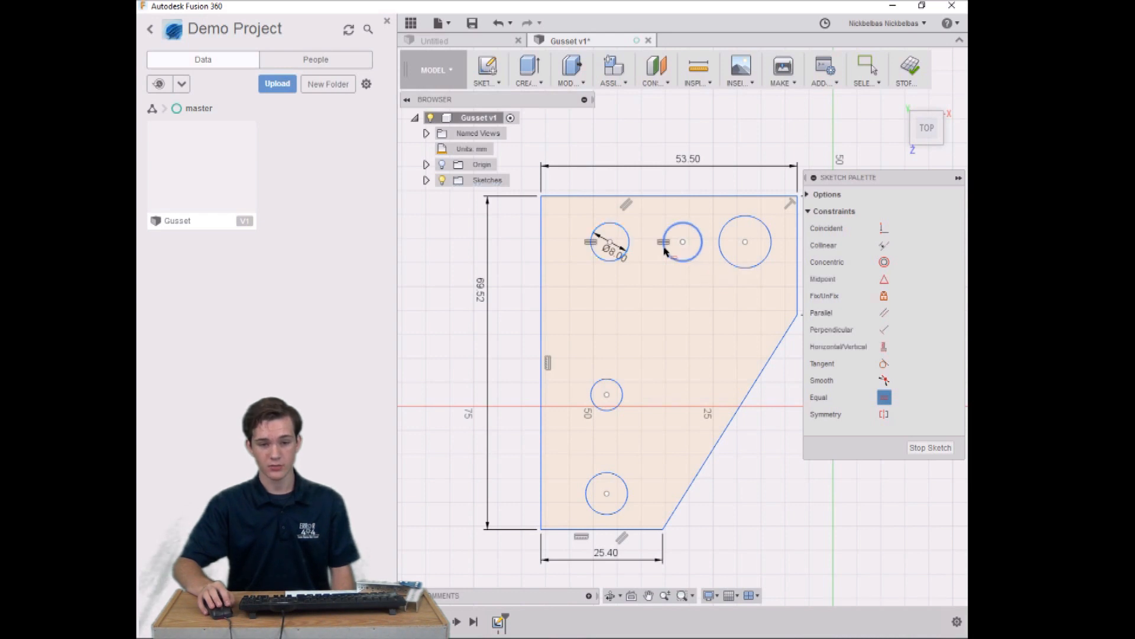
click(699, 256)
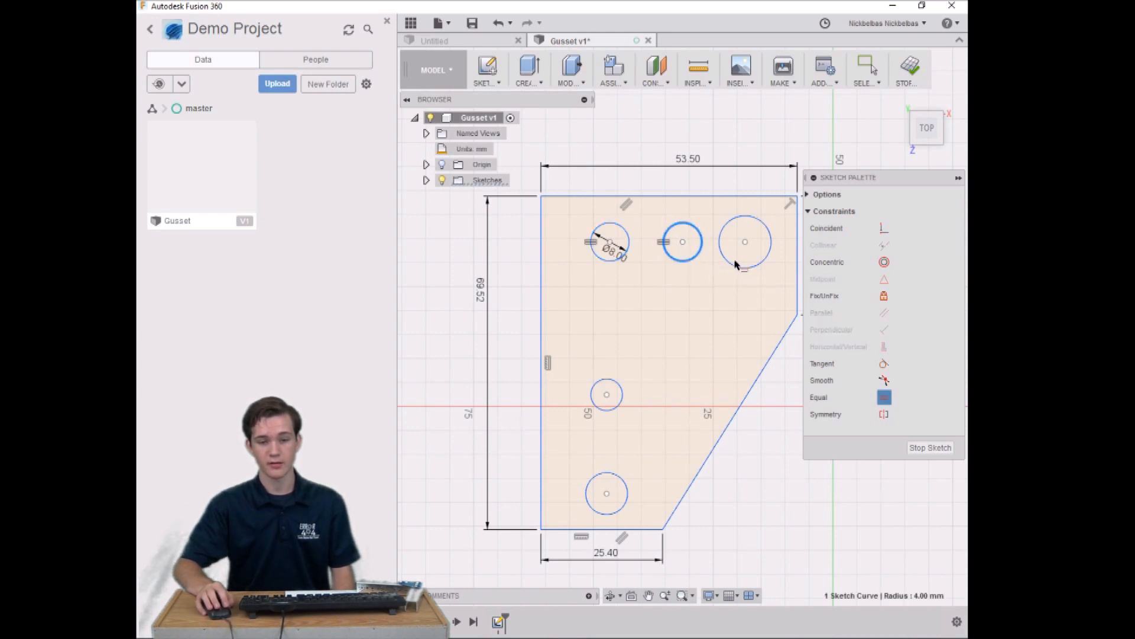
click(735, 263)
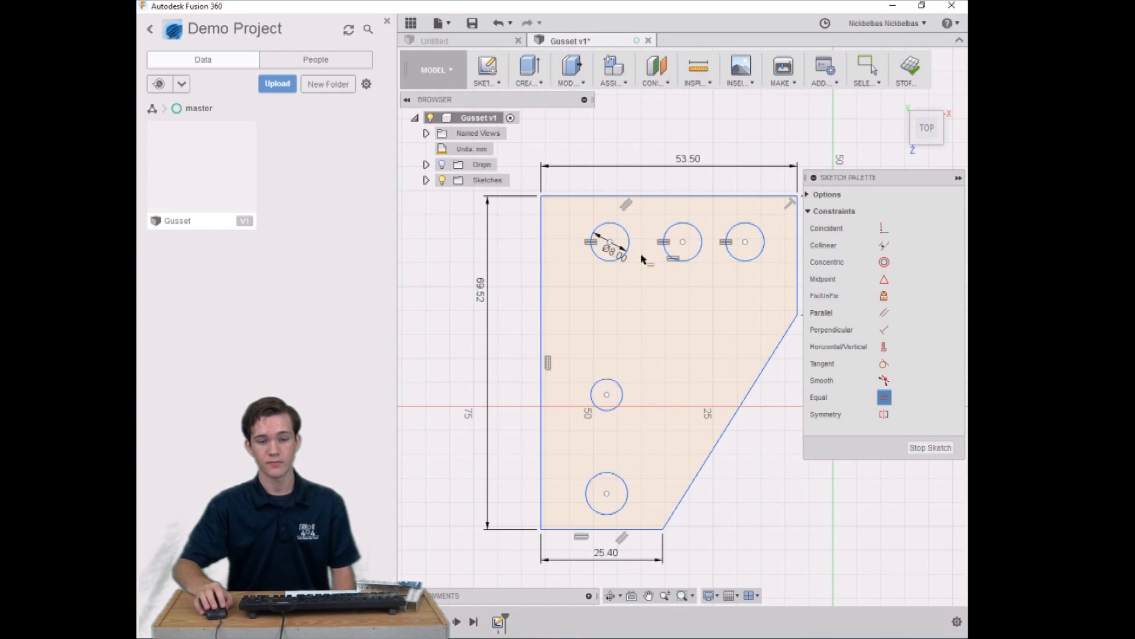
- Make the two lower circles equal in size with the Equal constraint, and collapse the Sketch Palette
click(625, 485)
click(615, 411)
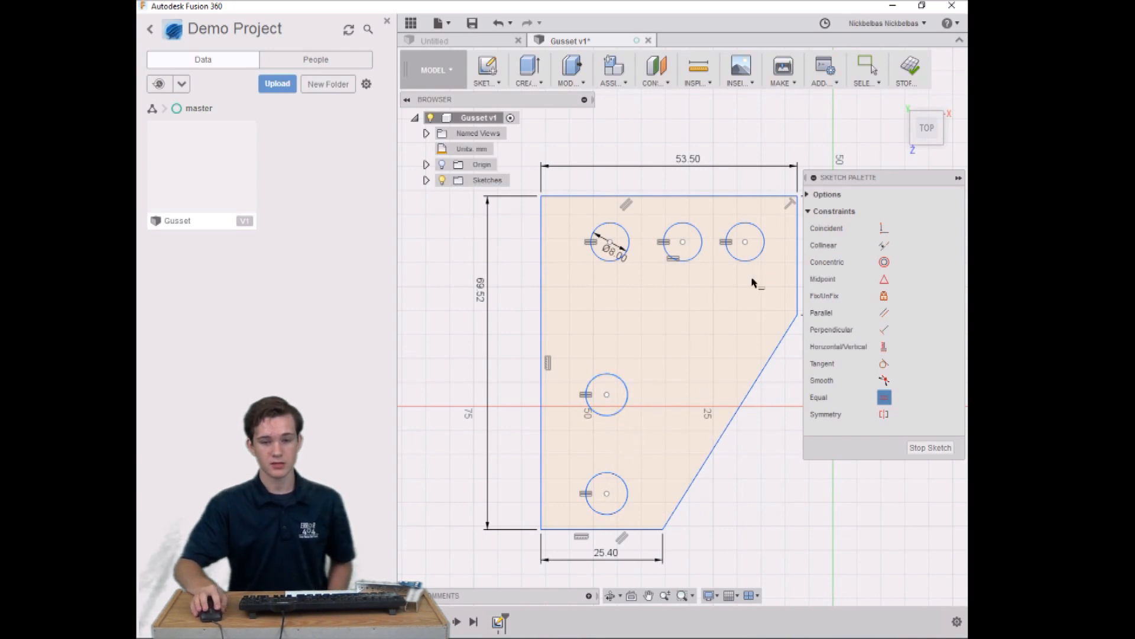
click(813, 177)
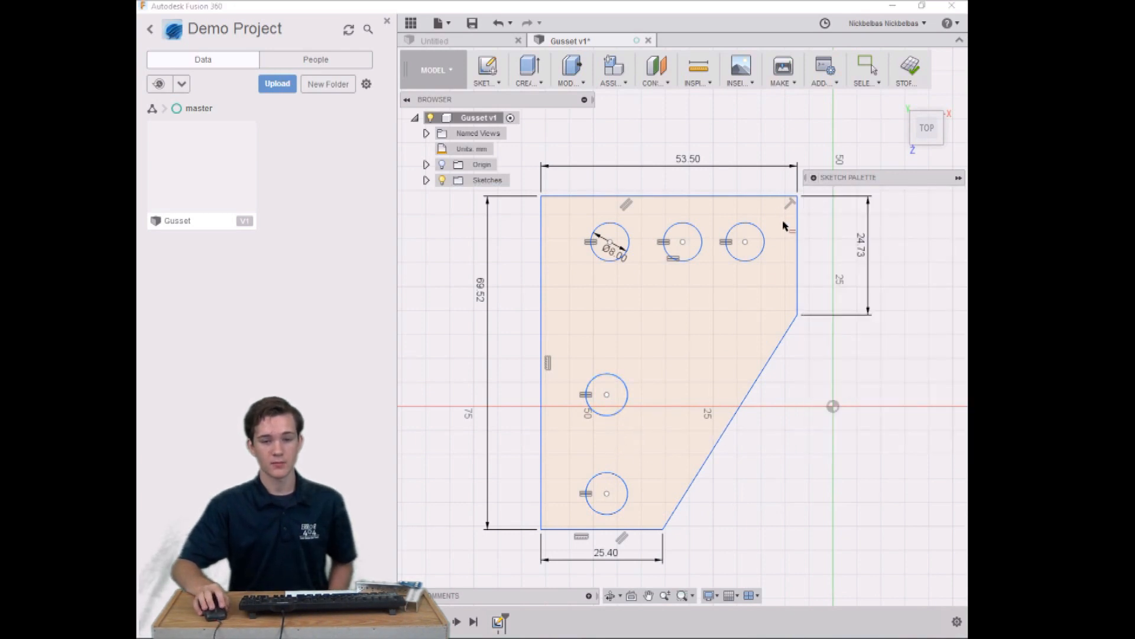
- Add a diameter dimension to the circle nearest the outline's bottom edge and set it to 8 mm
click(487, 83)
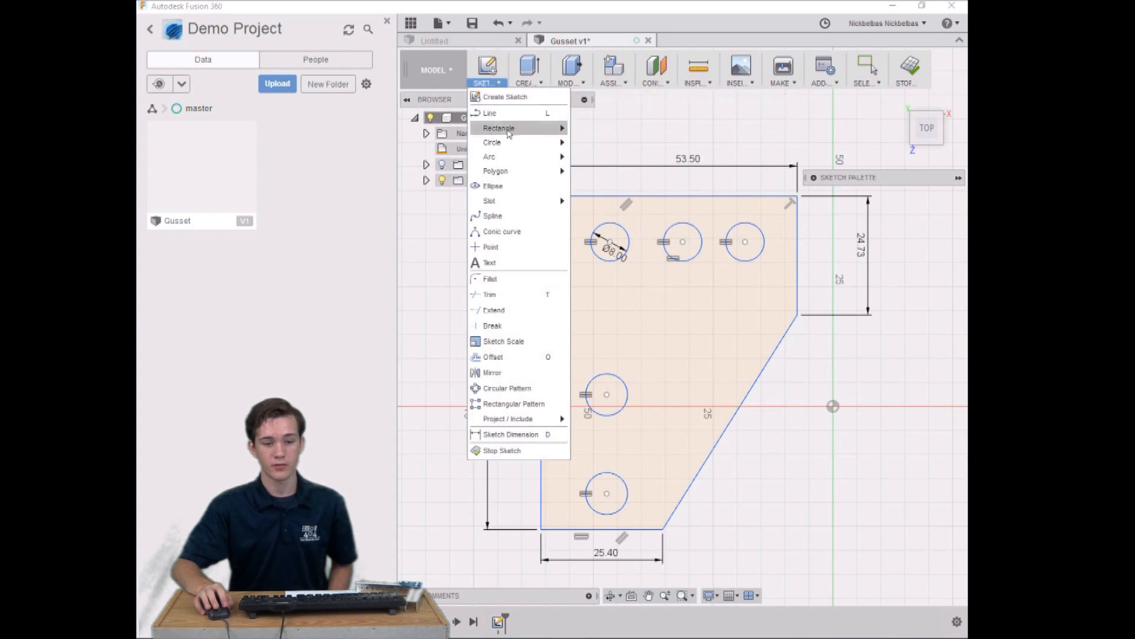
click(512, 434)
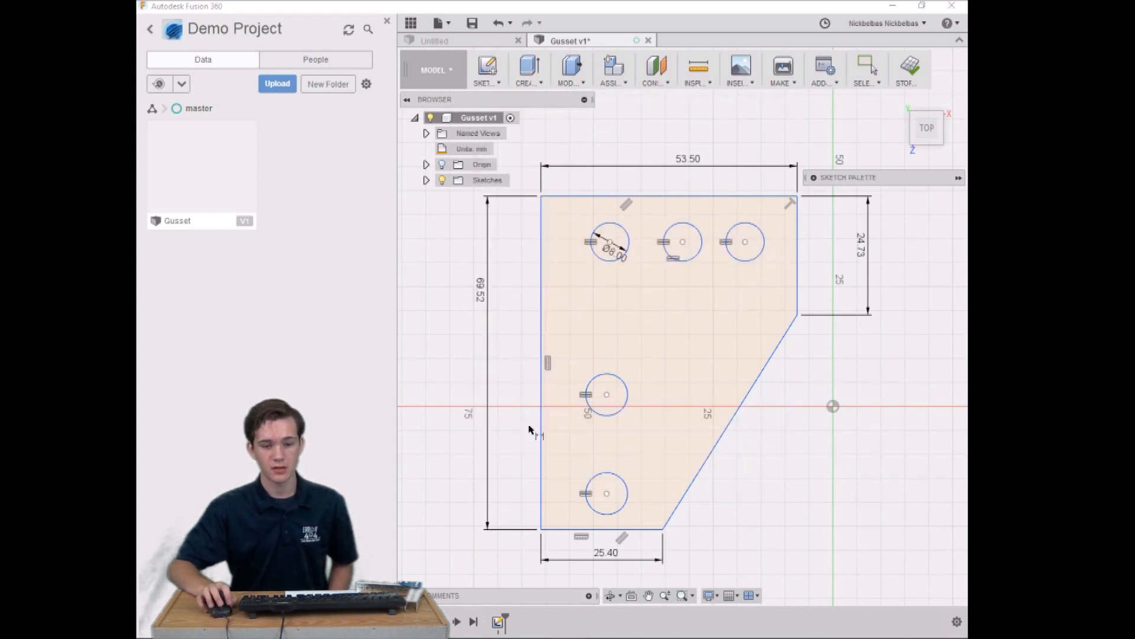
click(621, 479)
click(641, 471)
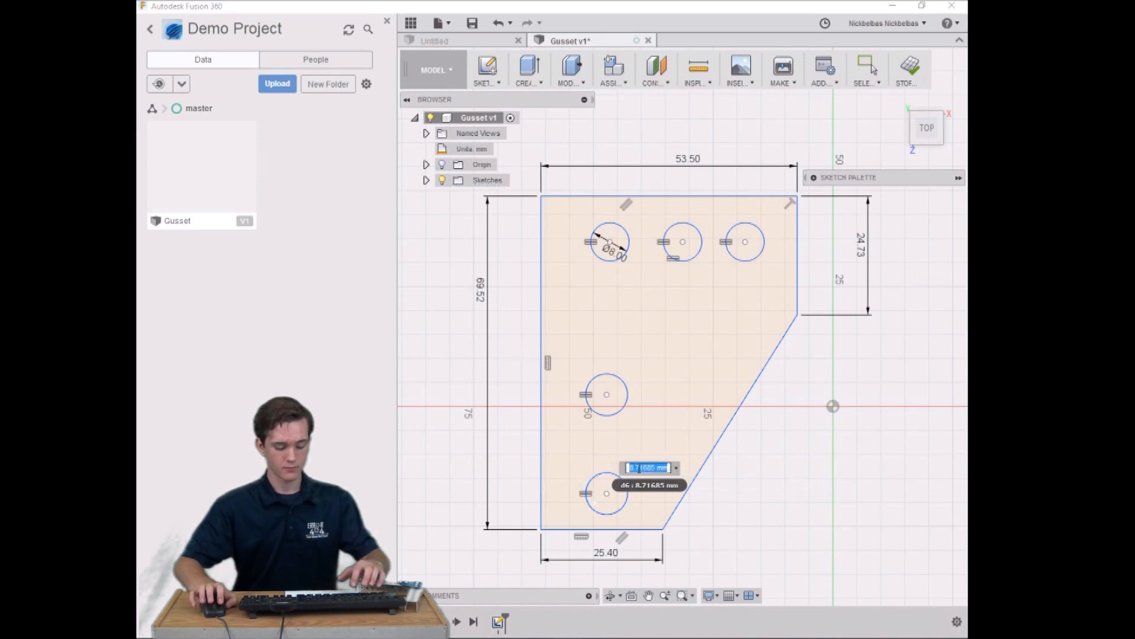
text(8)
key(Return)
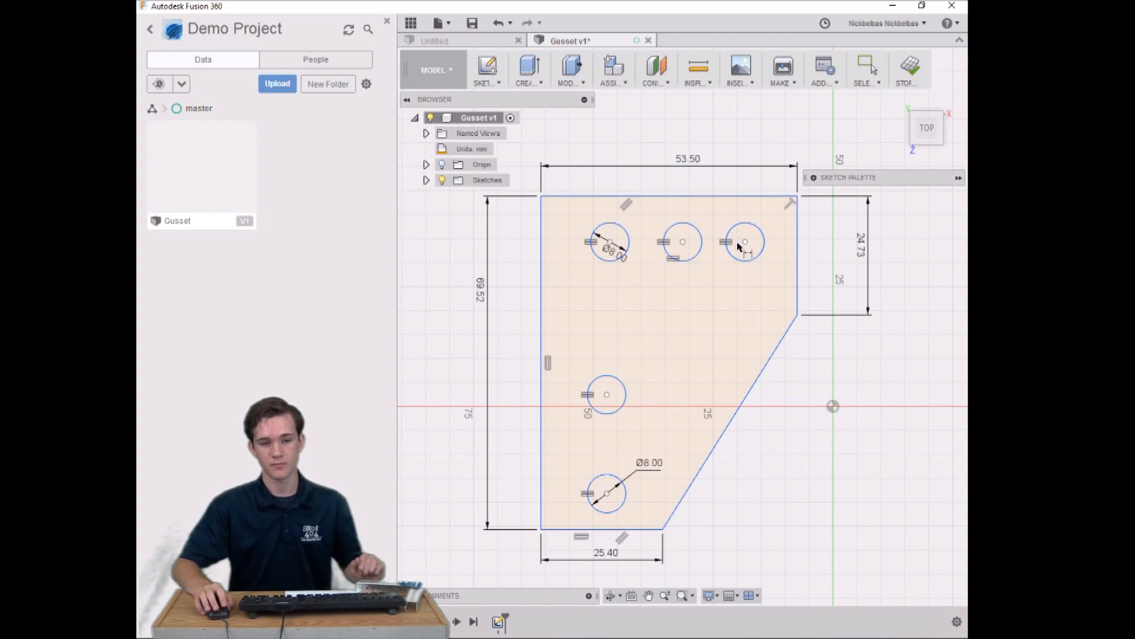
- Dimension the rightmost upper circle's center 8 mm from the short vertical edge and place the dimension above the outline
click(491, 83)
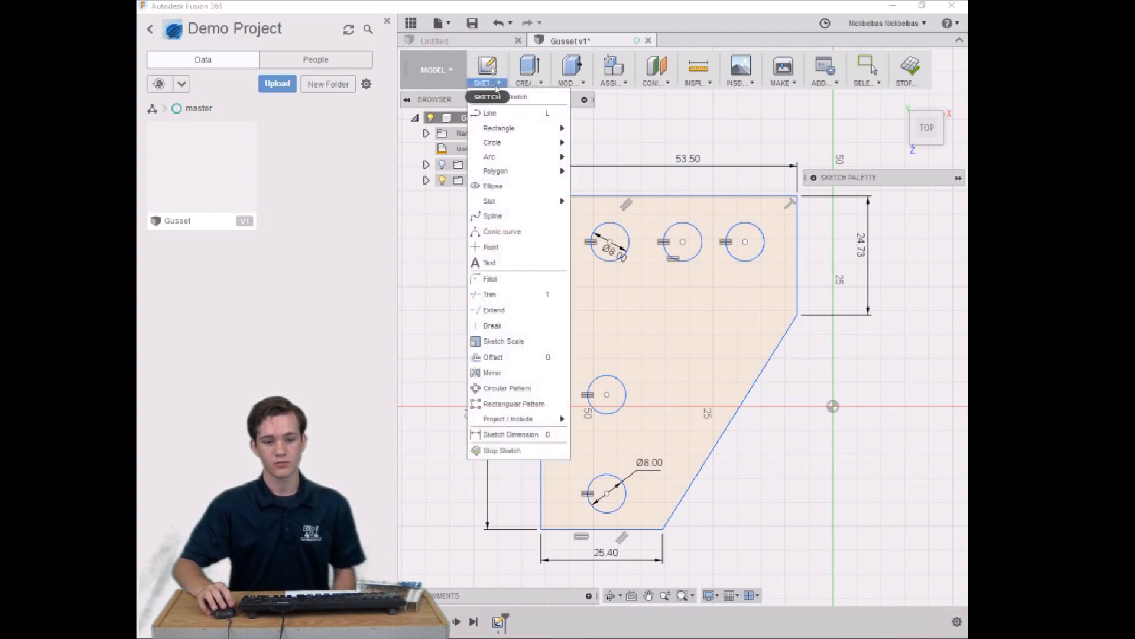
click(511, 434)
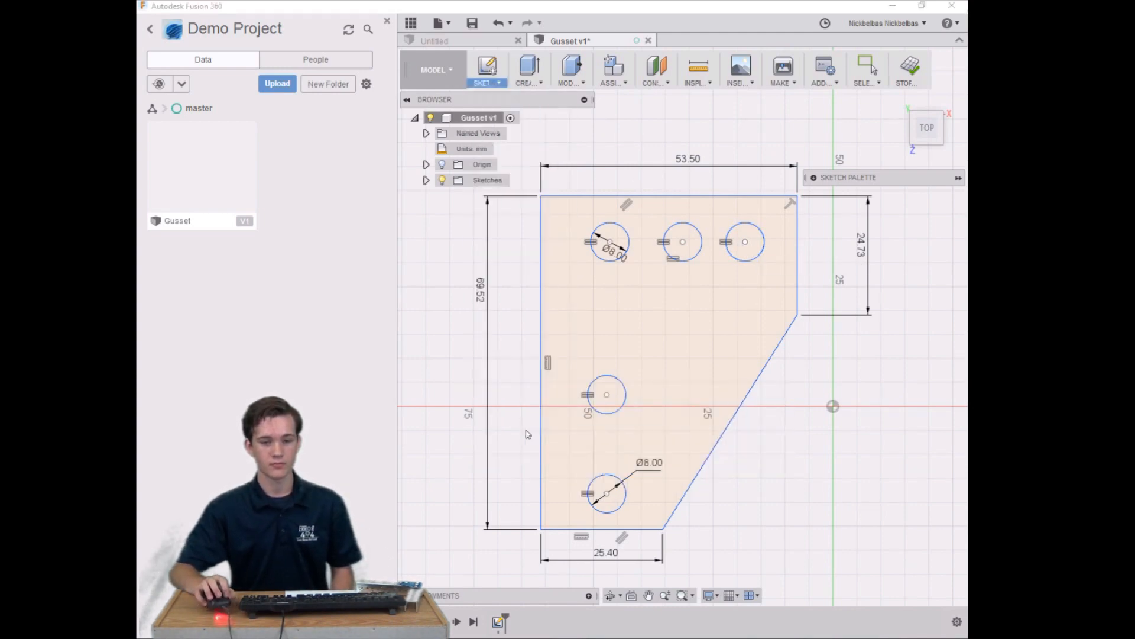
click(797, 246)
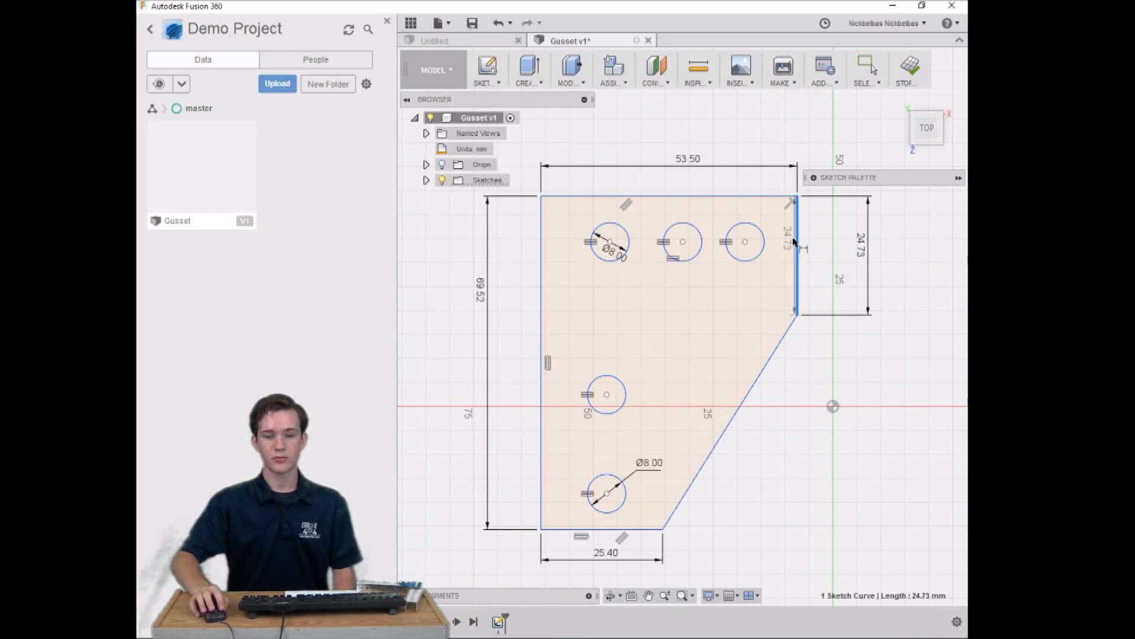
click(745, 242)
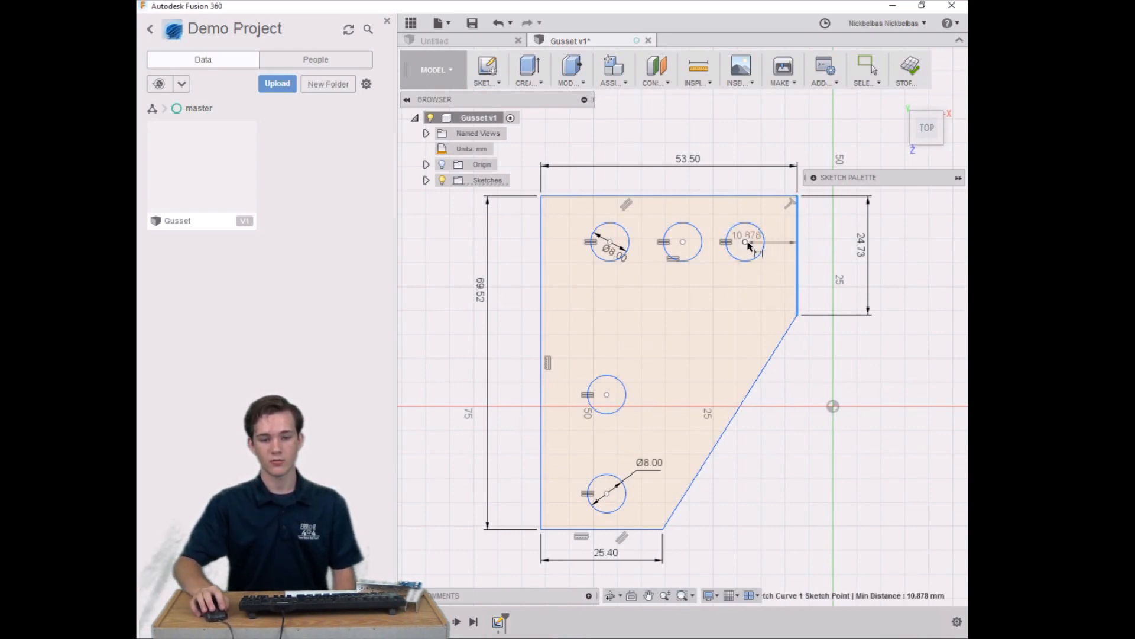
click(779, 246)
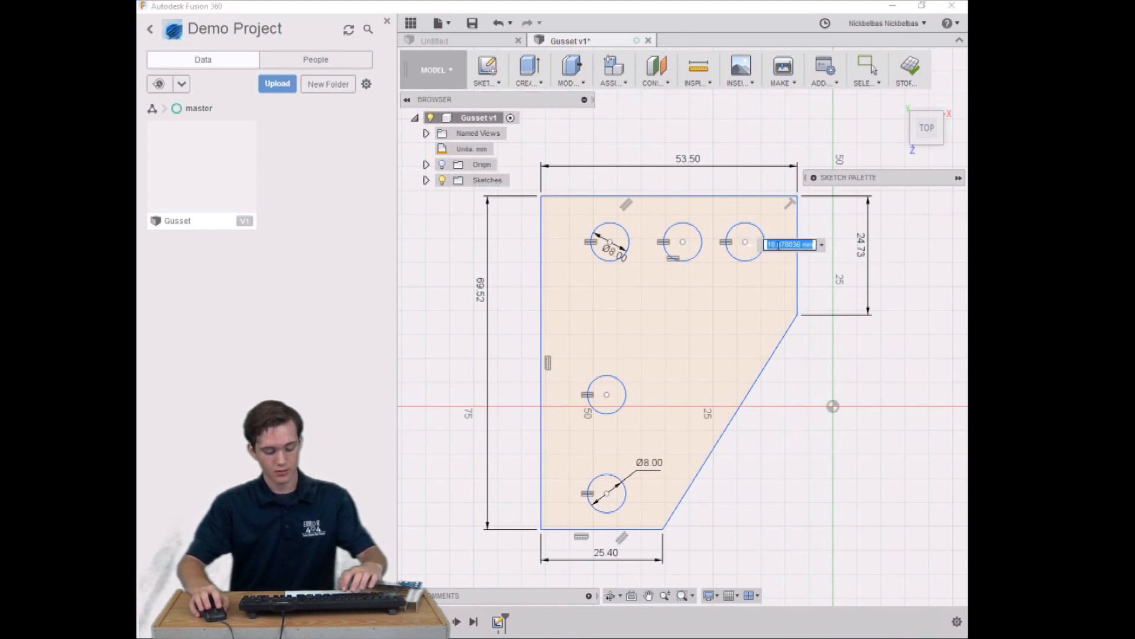
text(8)
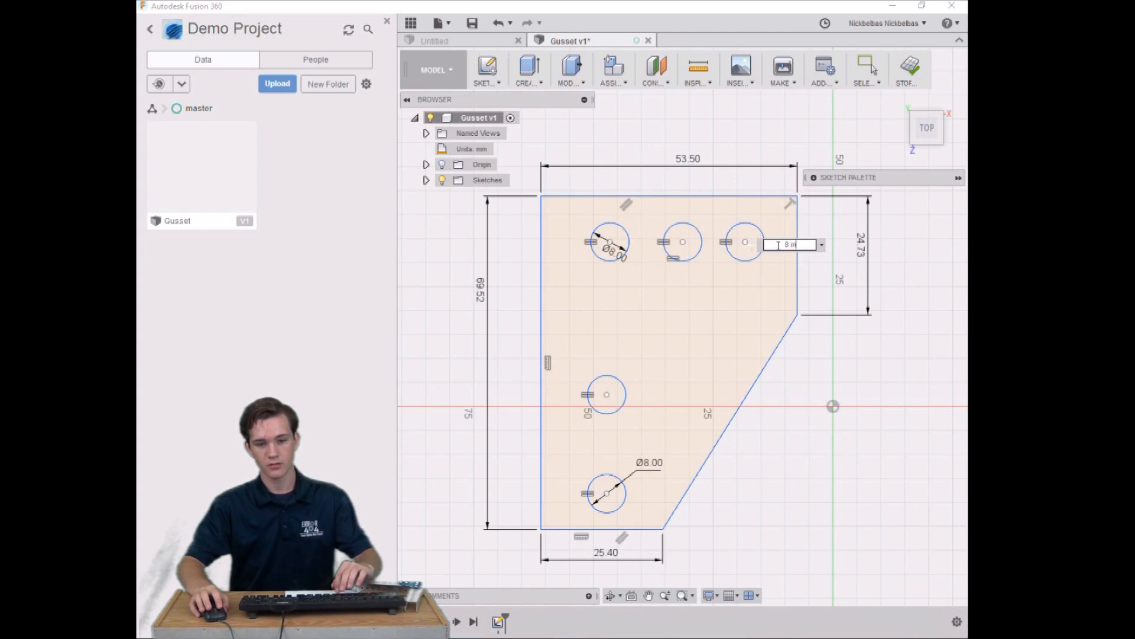
key(Return)
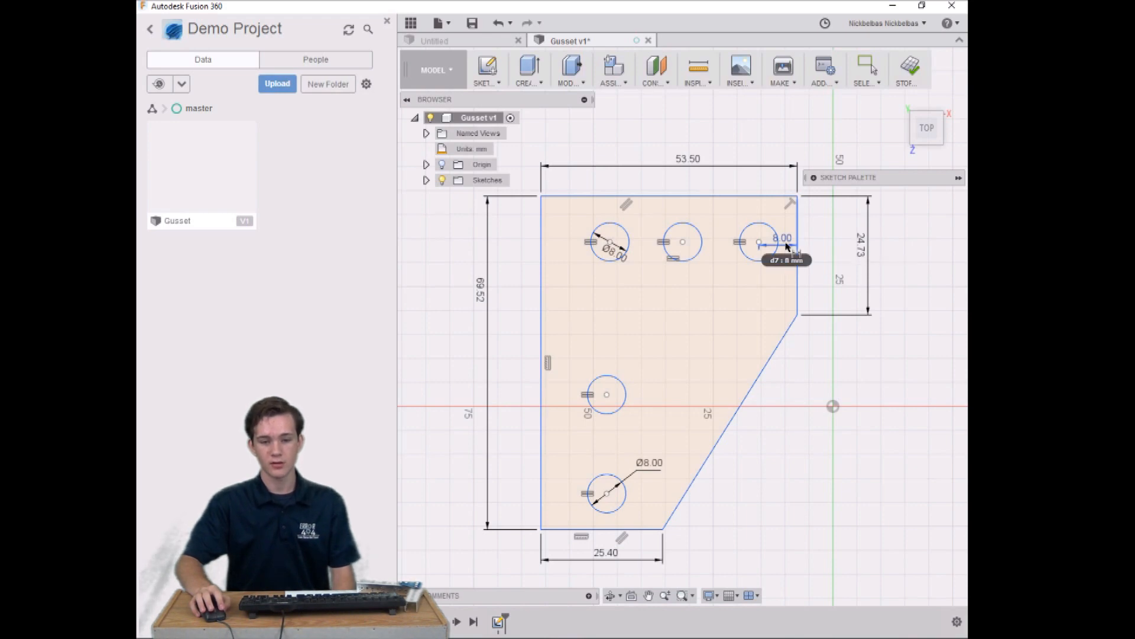
drag(787, 247, 784, 187)
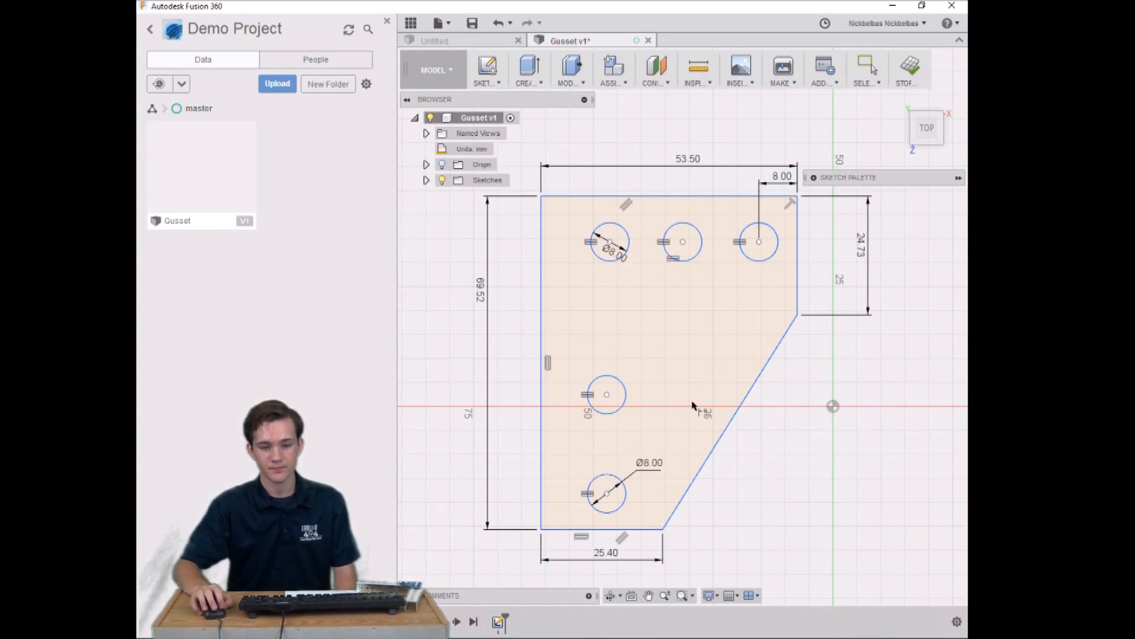
- Dimension the lowest circle's center 8 mm from the outline's bottom edge
click(606, 494)
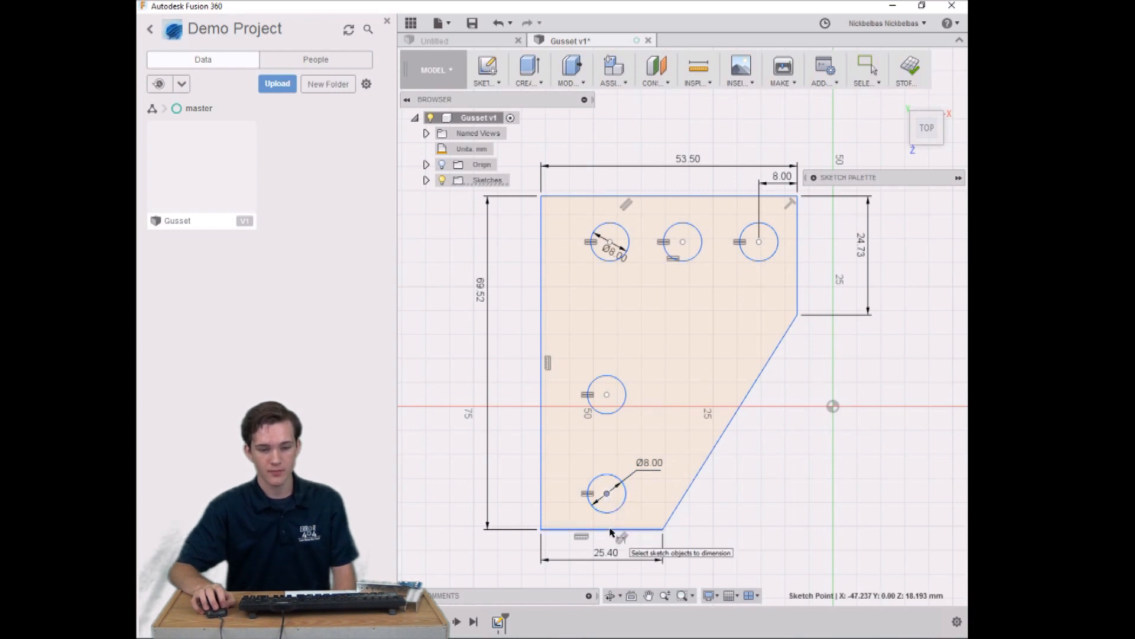
click(612, 528)
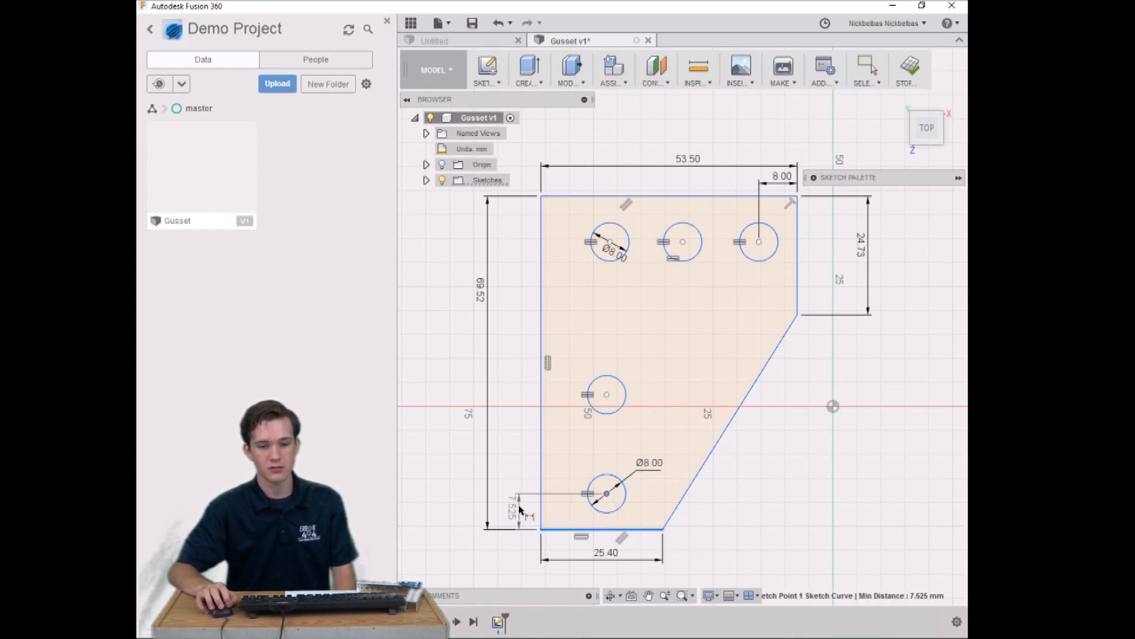
click(520, 507)
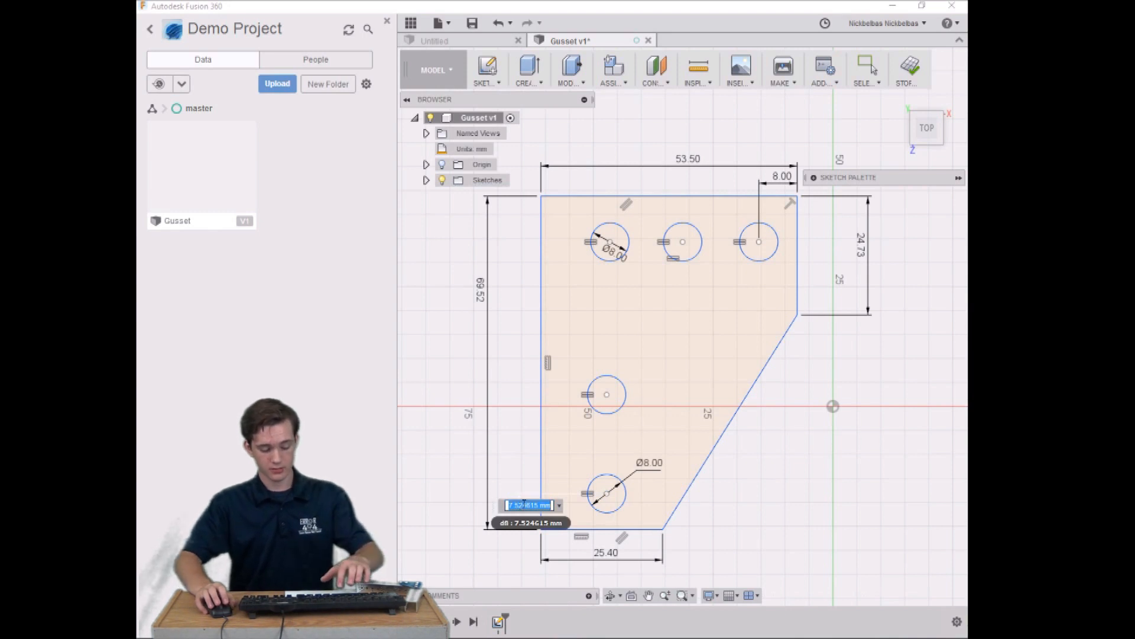
text(8)
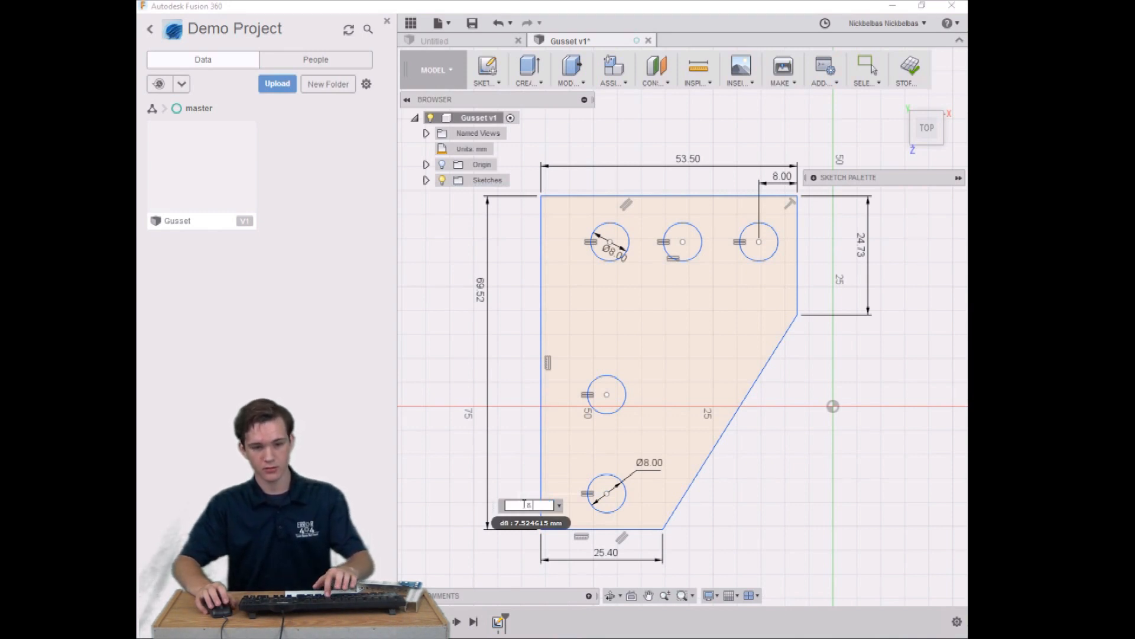
key(Return)
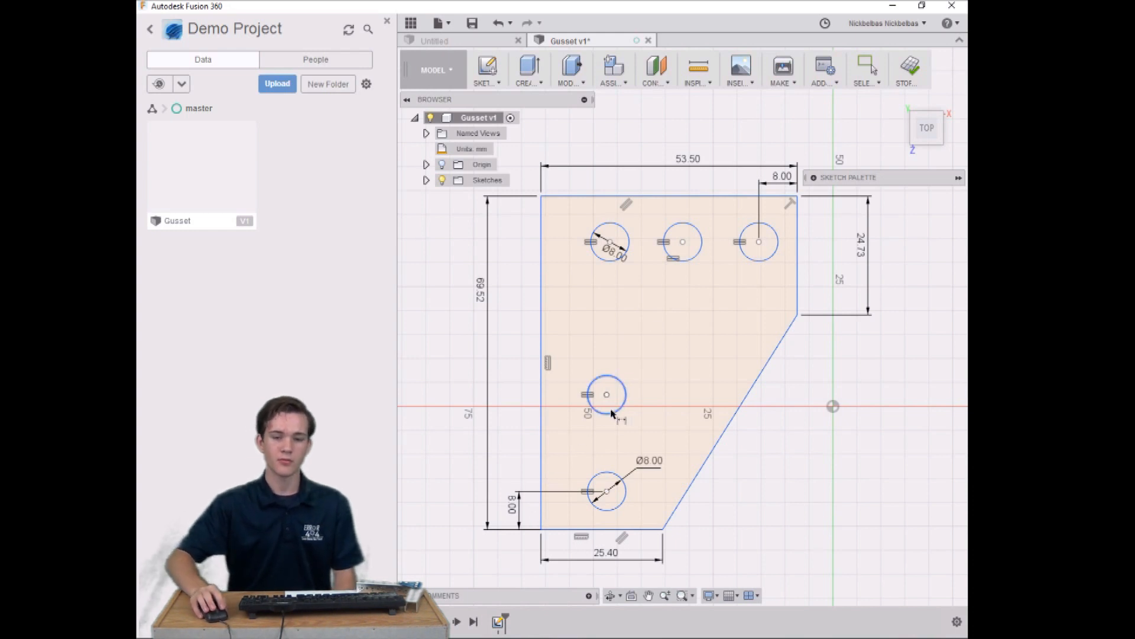
- Dimension the horizontal spacing between the rightmost and middle upper circle centers as 16 mm, placed above the outline
click(760, 243)
click(683, 241)
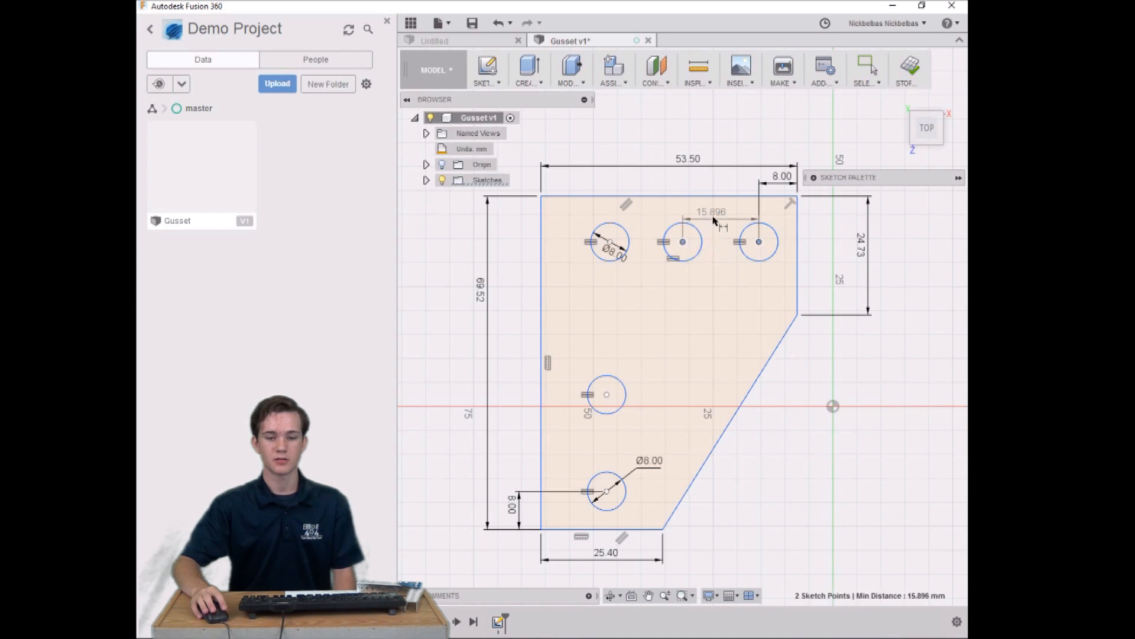
click(734, 185)
text(1)
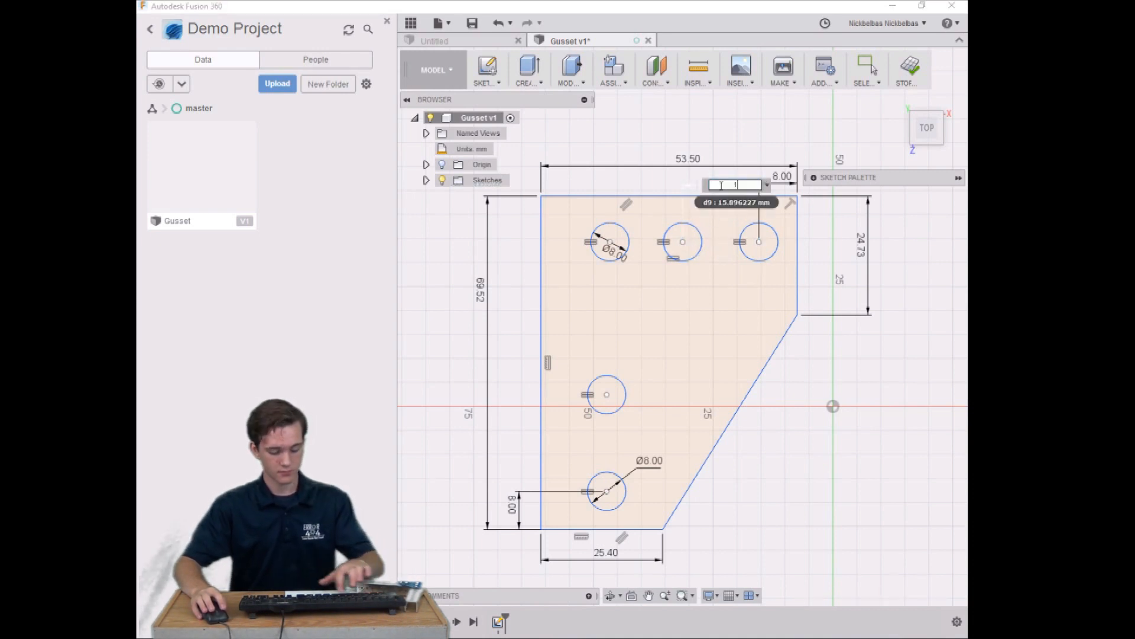
text(6)
key(Return)
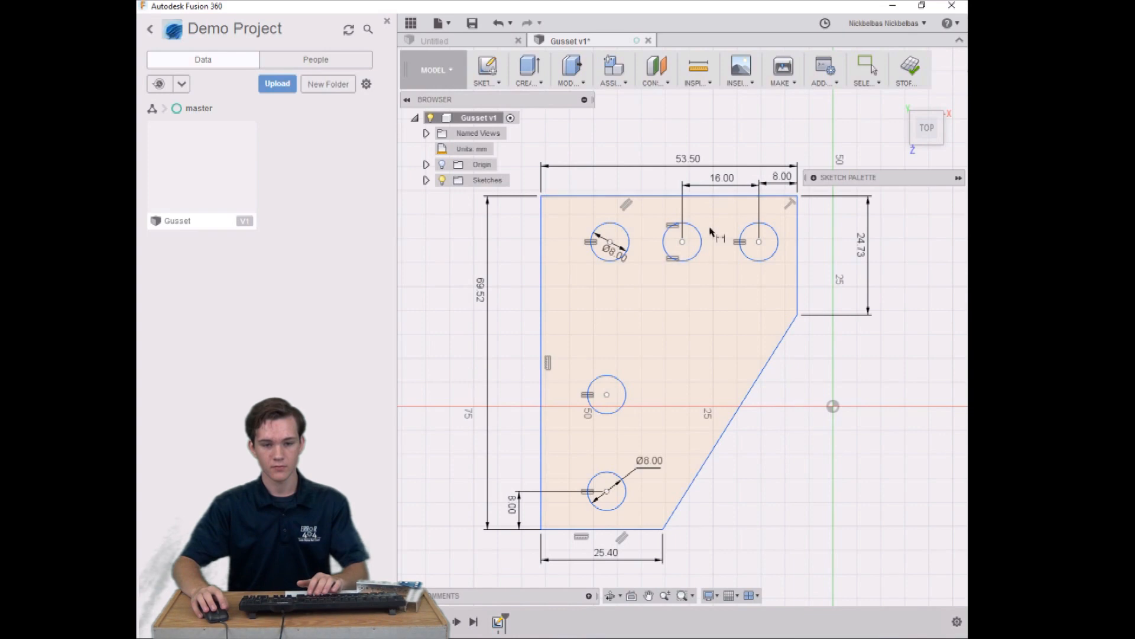
- Dimension the horizontal spacing between the middle and leftmost upper circle centers as 16 mm
click(682, 243)
ctrl+click(609, 242)
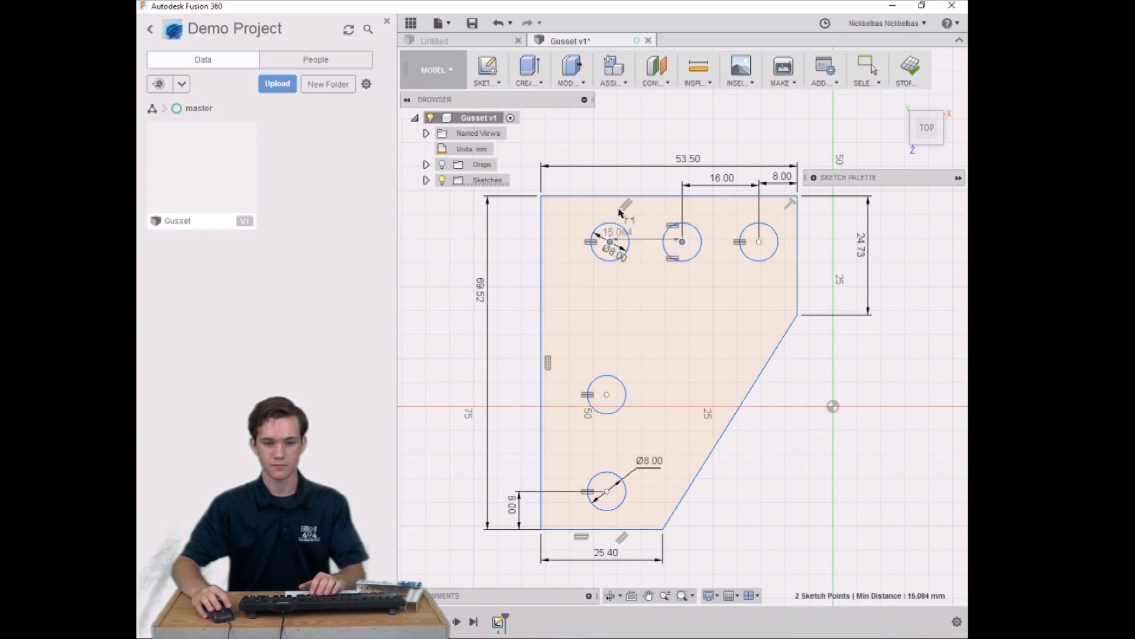
click(628, 190)
text(1)
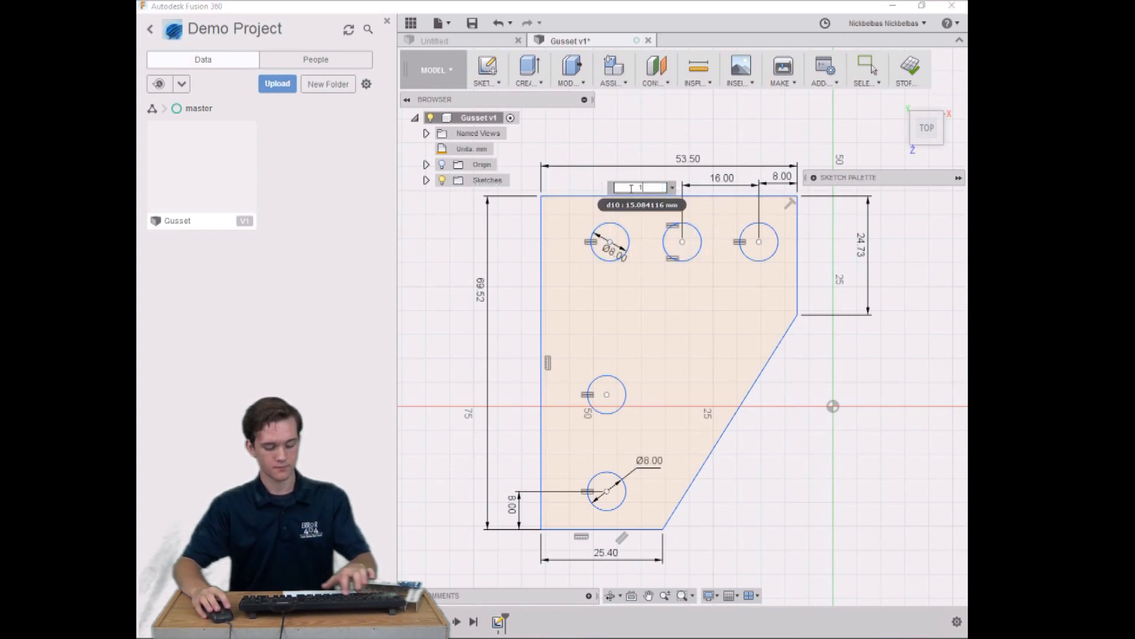
text(6)
key(Return)
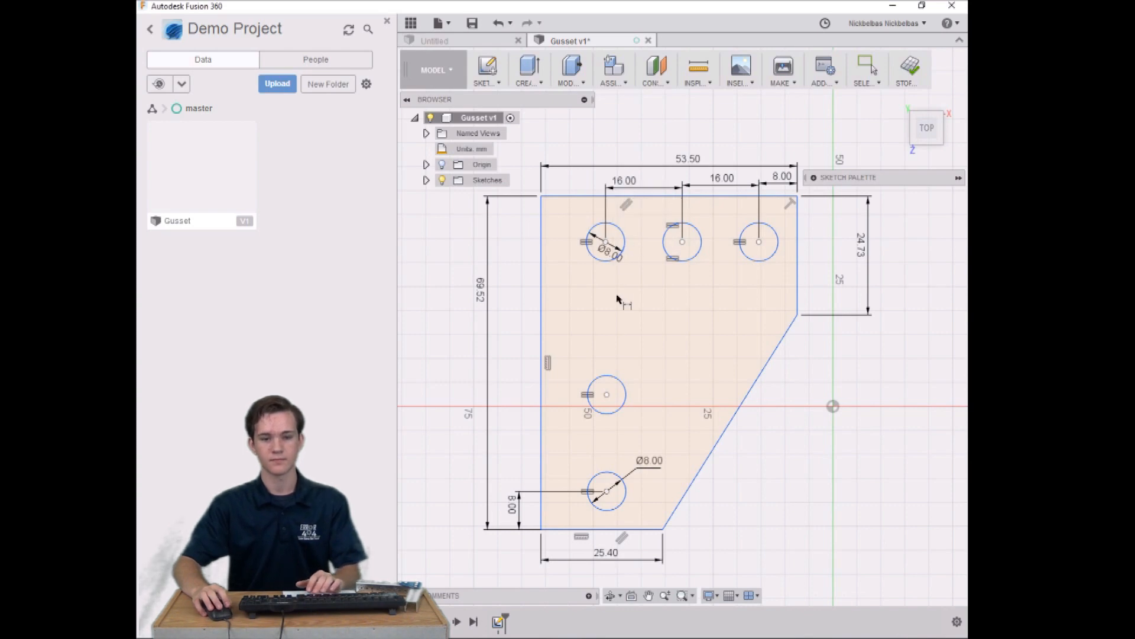
- Dimension the vertical spacing between the two lower circle centers as 16 mm, placed beside the long vertical edge
click(607, 395)
click(607, 491)
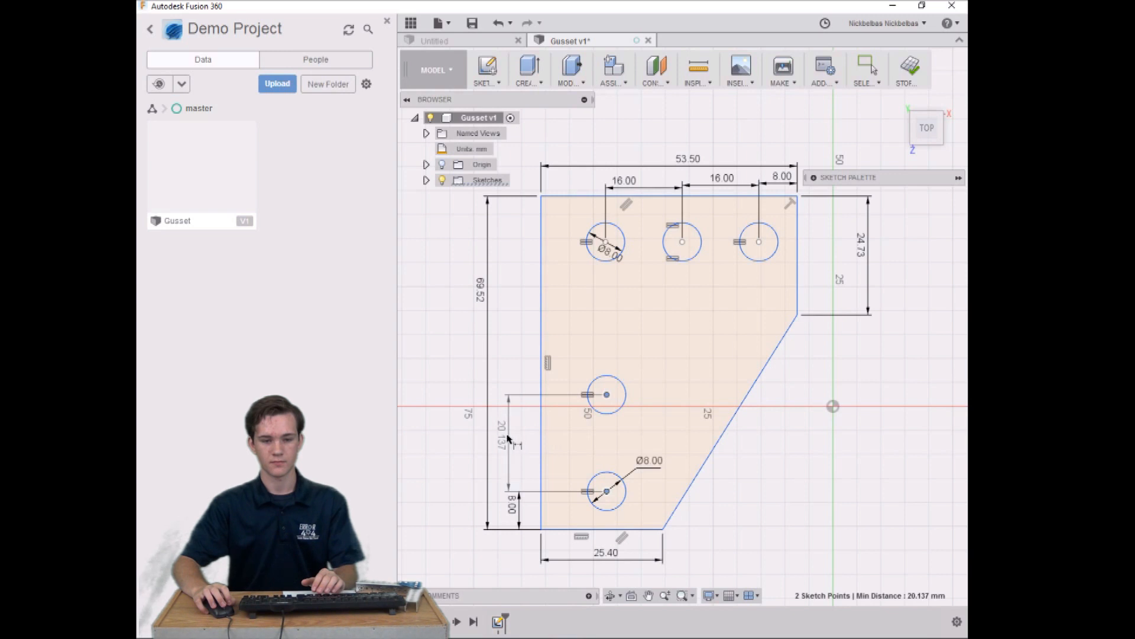
click(510, 438)
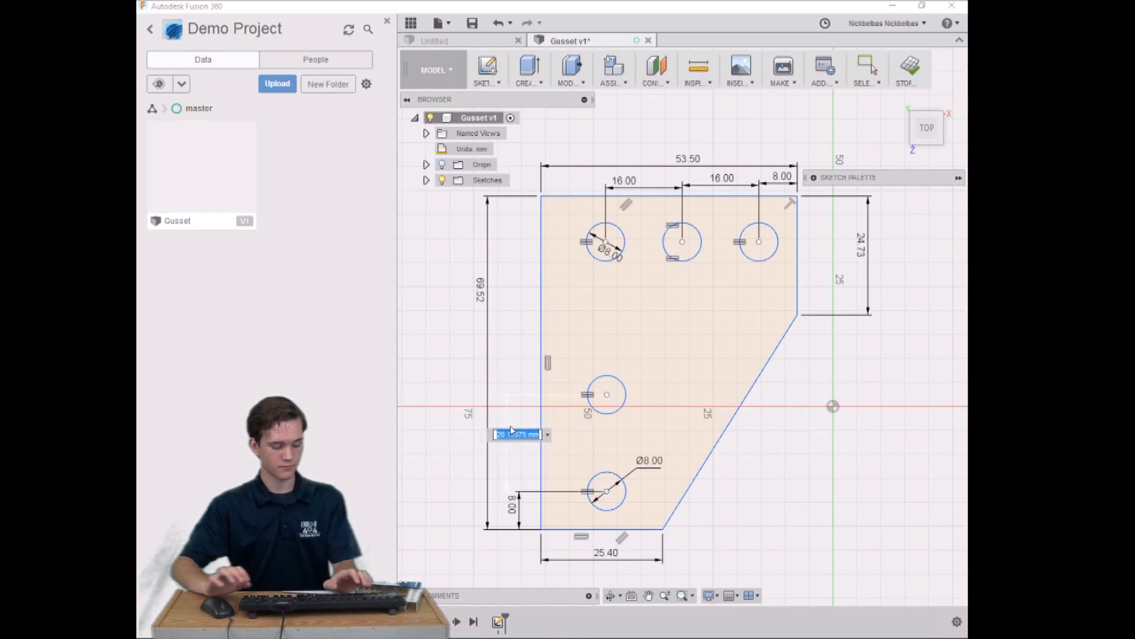
text(16)
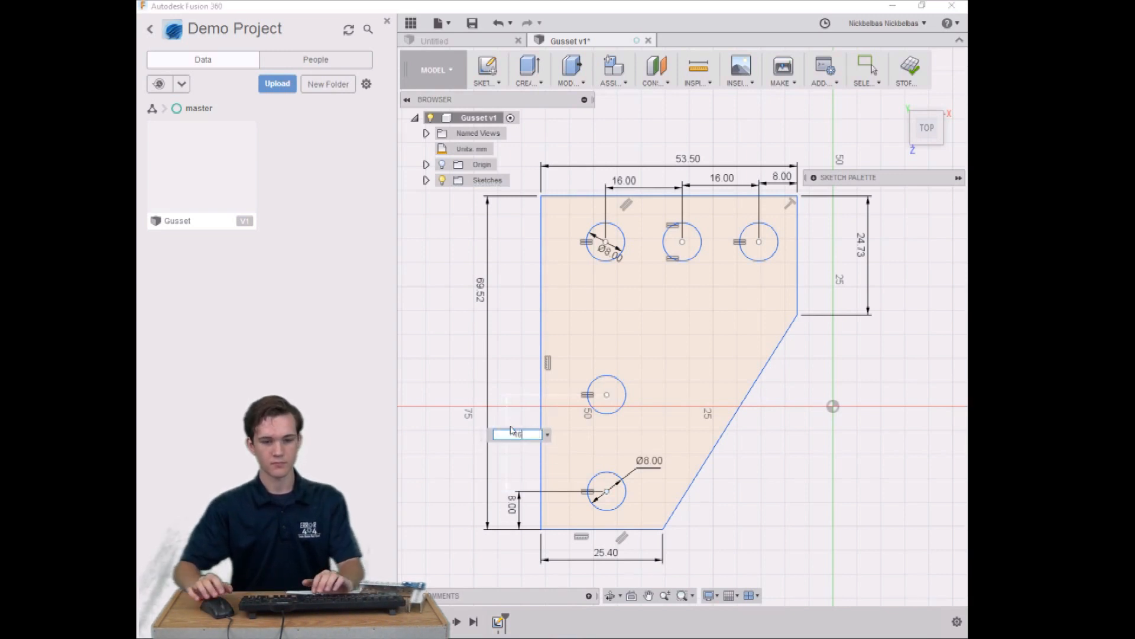
key(Return)
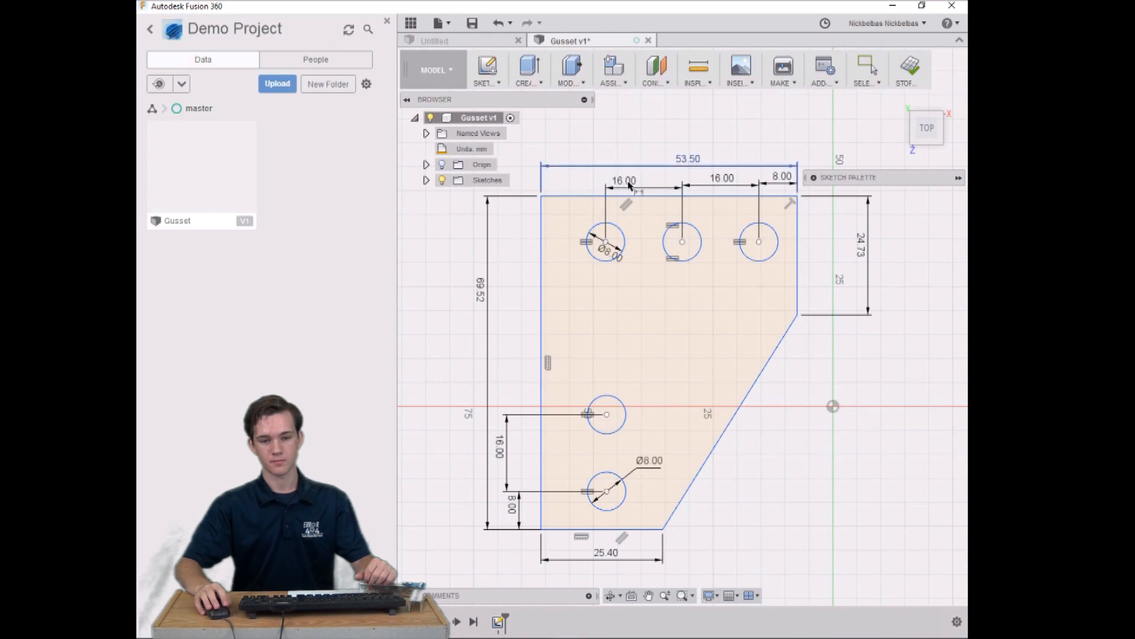
- Dimension the rightmost upper circle's center 13.5 mm below the outline's top edge
click(760, 243)
shift+click(753, 196)
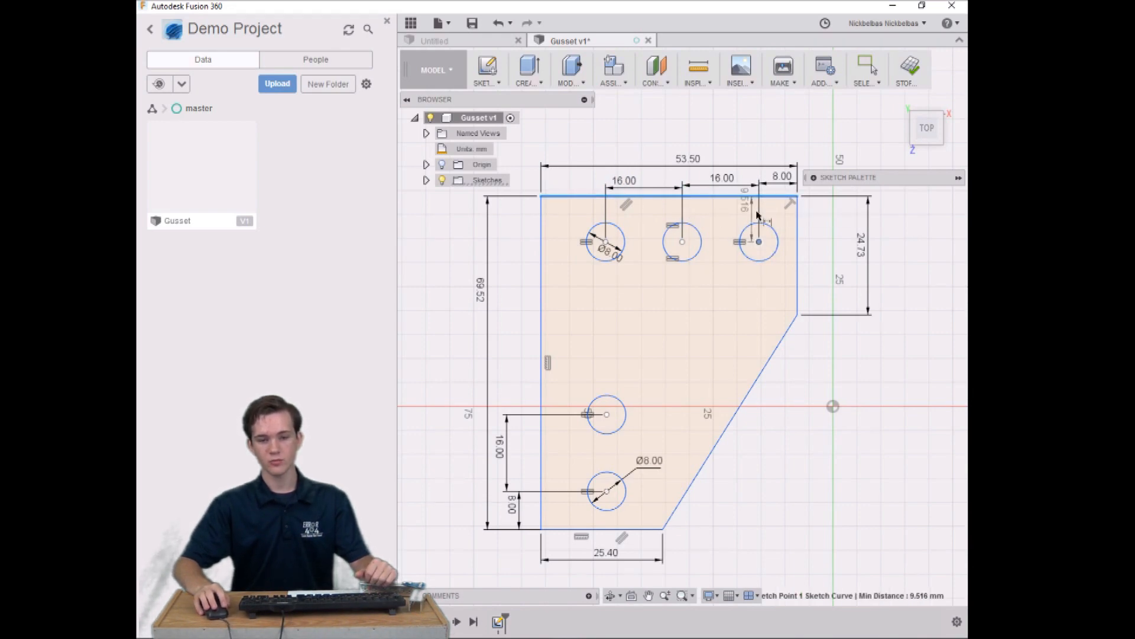
click(820, 224)
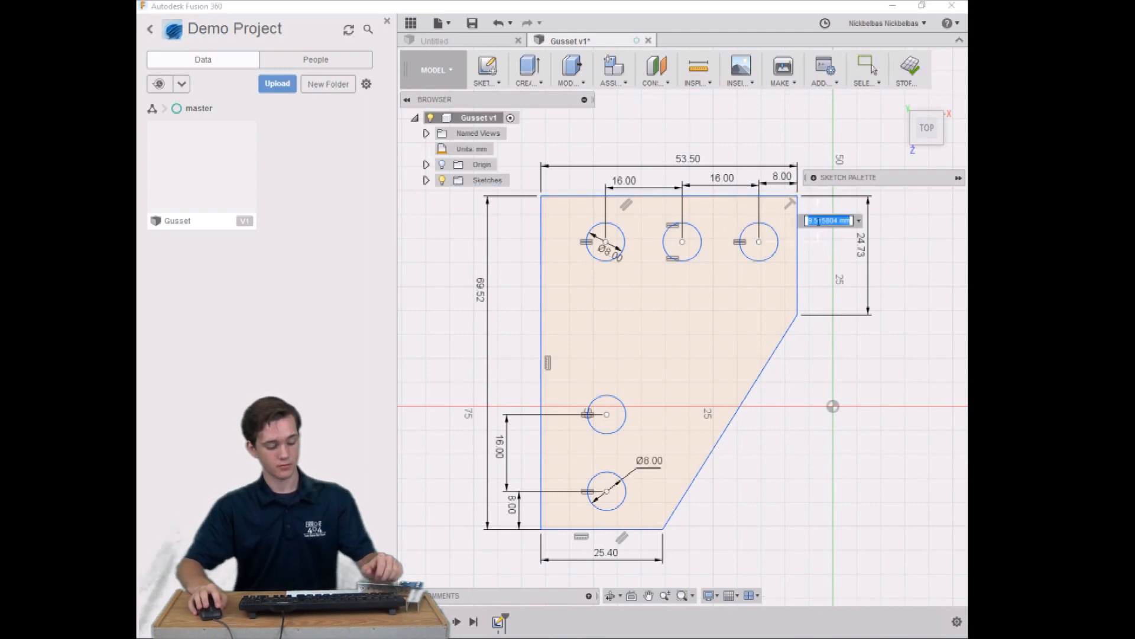
text(13)
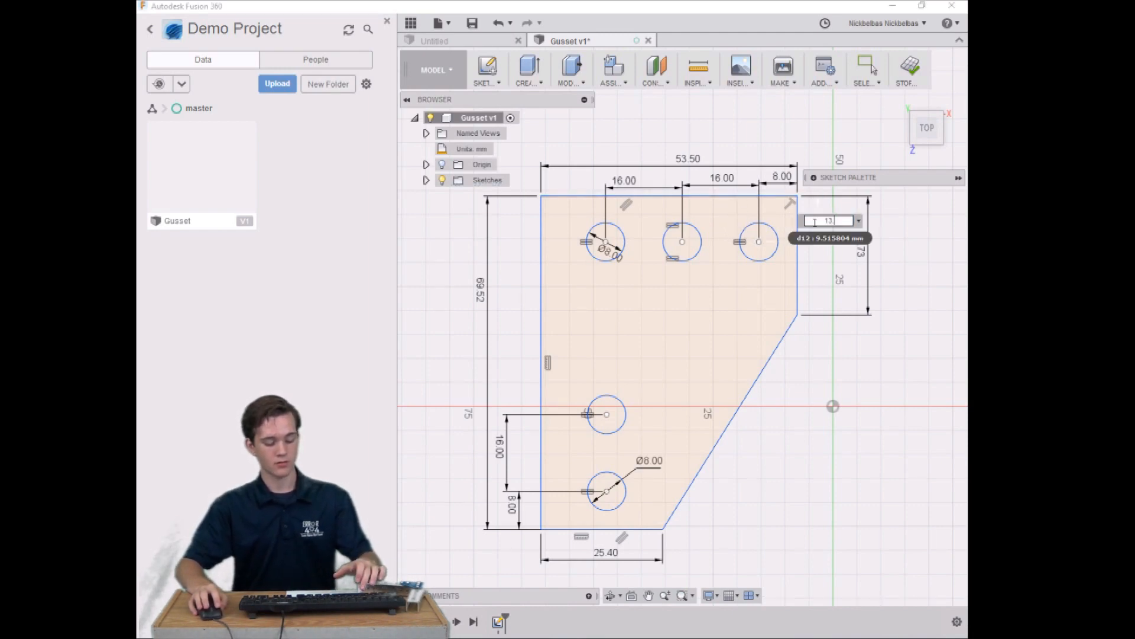
text(.5)
key(Return)
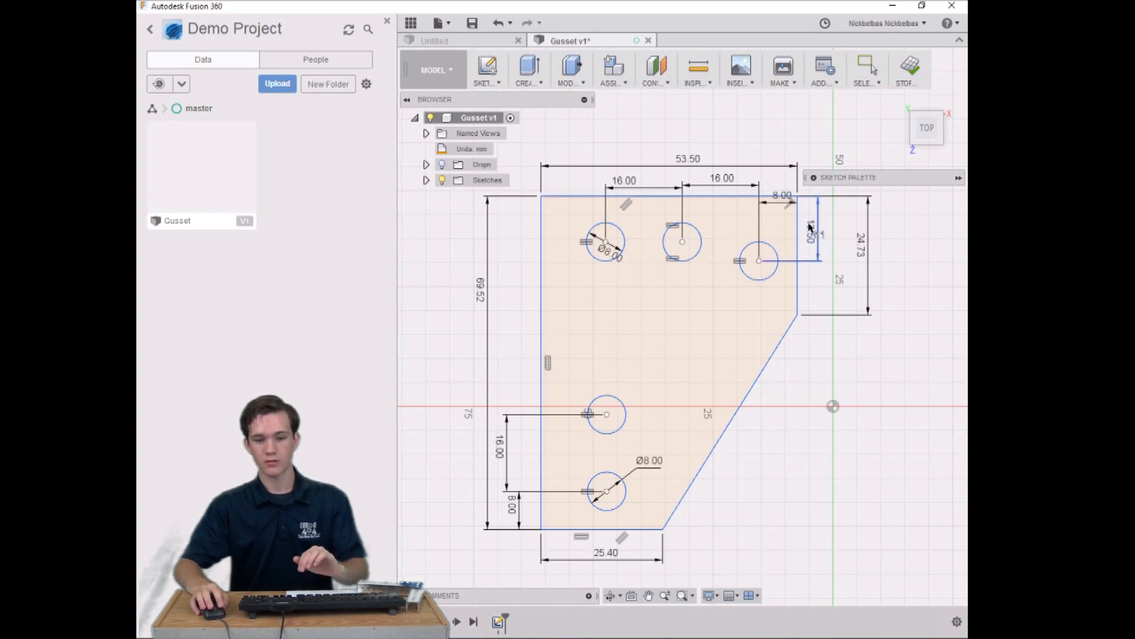
- Dimension the vertical distance from the outline's top edge to the middle upper circle's center, accepting the offered value
click(682, 243)
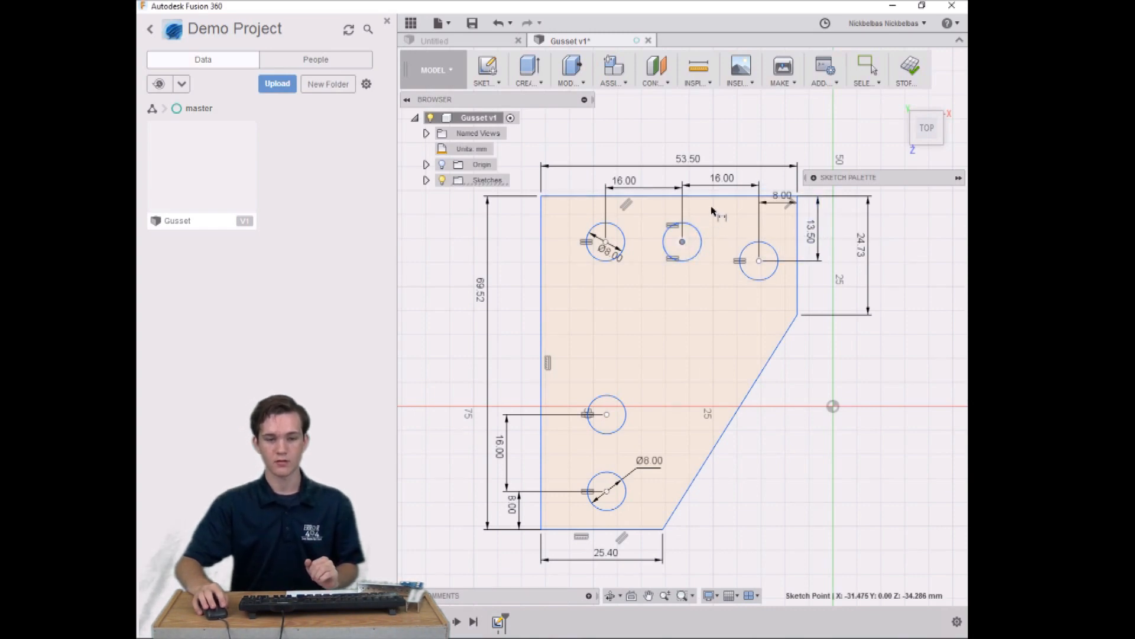
click(739, 196)
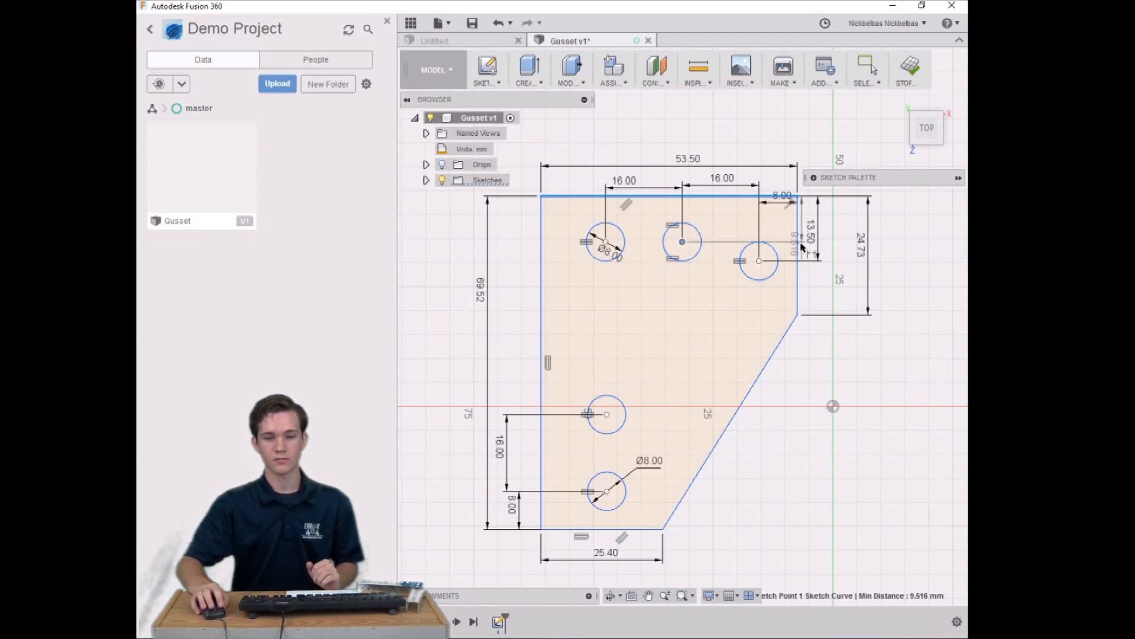
click(524, 233)
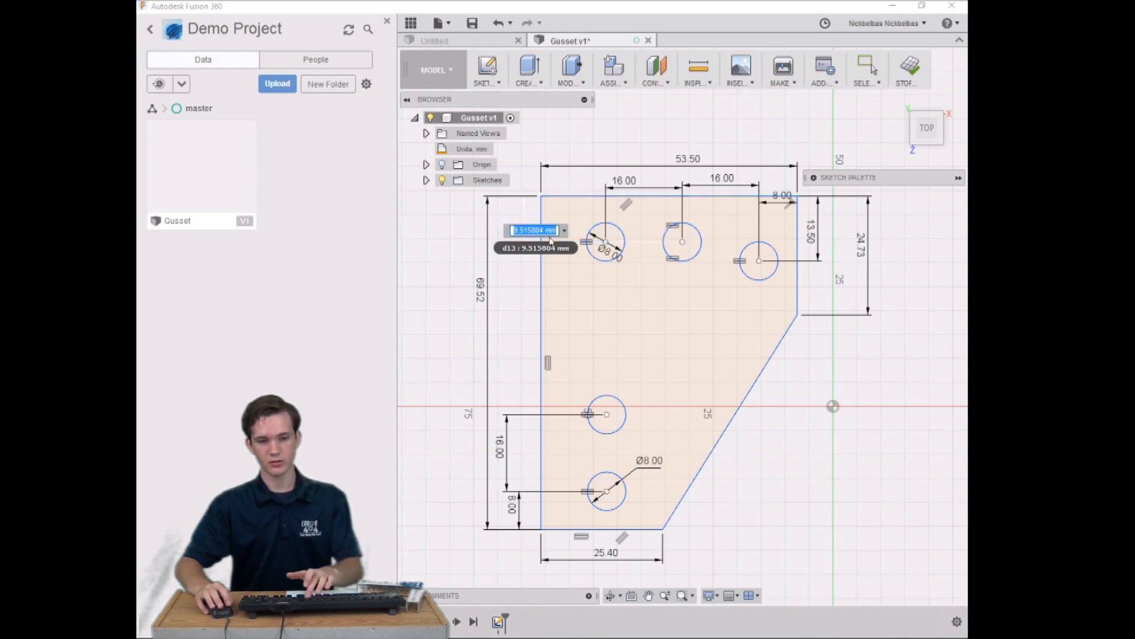
key(Return)
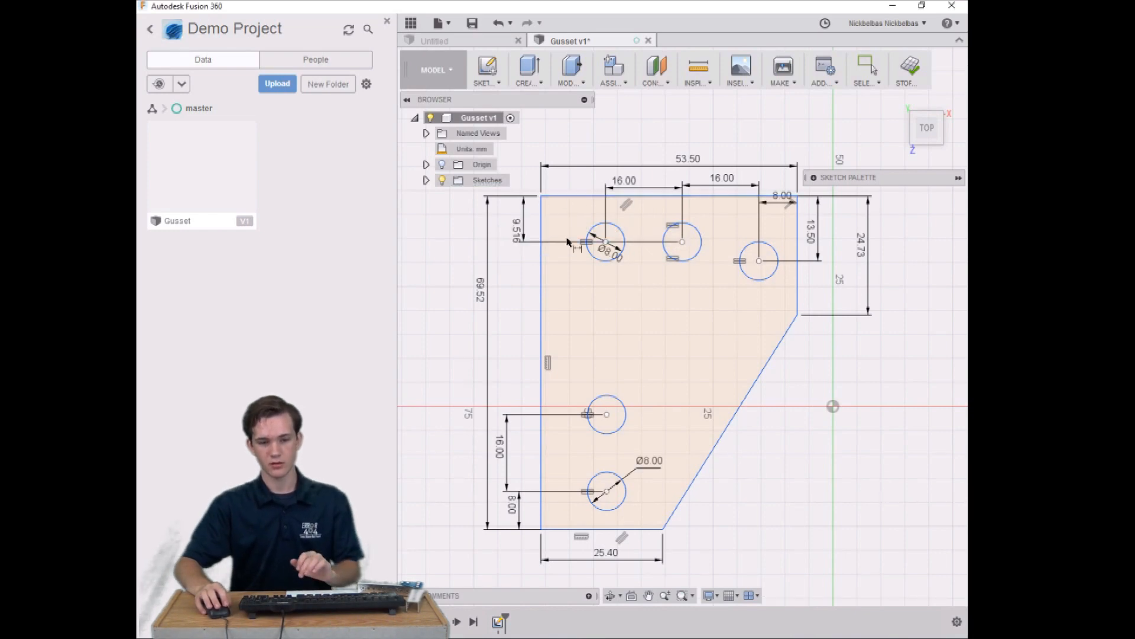
- Dimension the leftmost upper circle's center 13.5 mm below the outline's top edge
click(606, 242)
shift+click(596, 197)
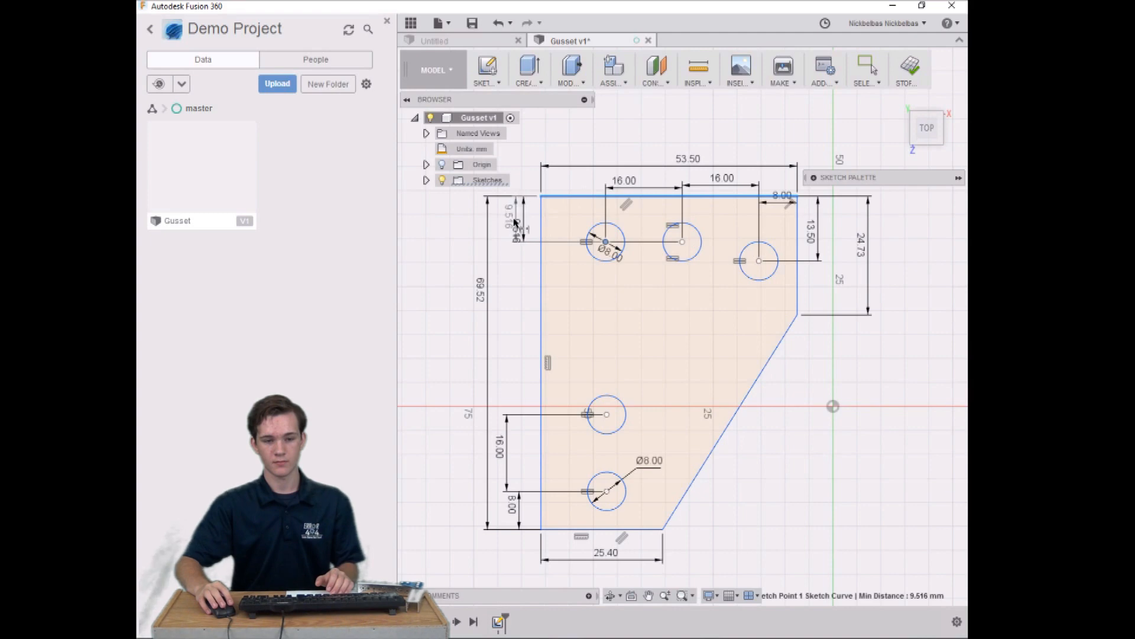
click(508, 223)
text(13.5)
key(Return)
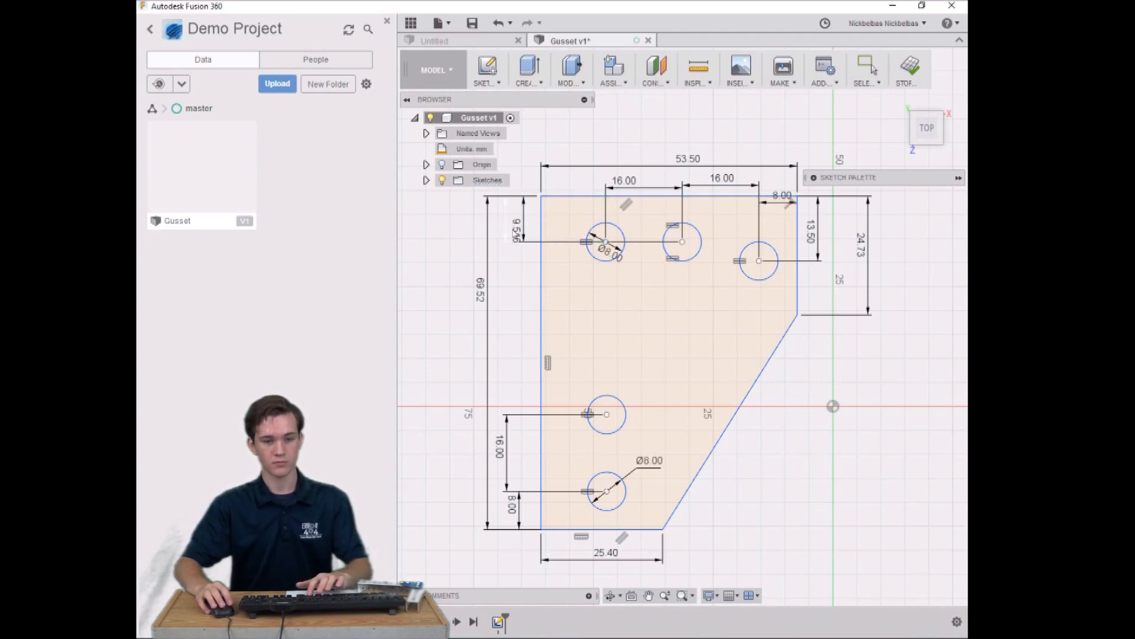
- Set the middle upper circle's vertical distance from the outline's top edge to 13.5 mm
click(521, 232)
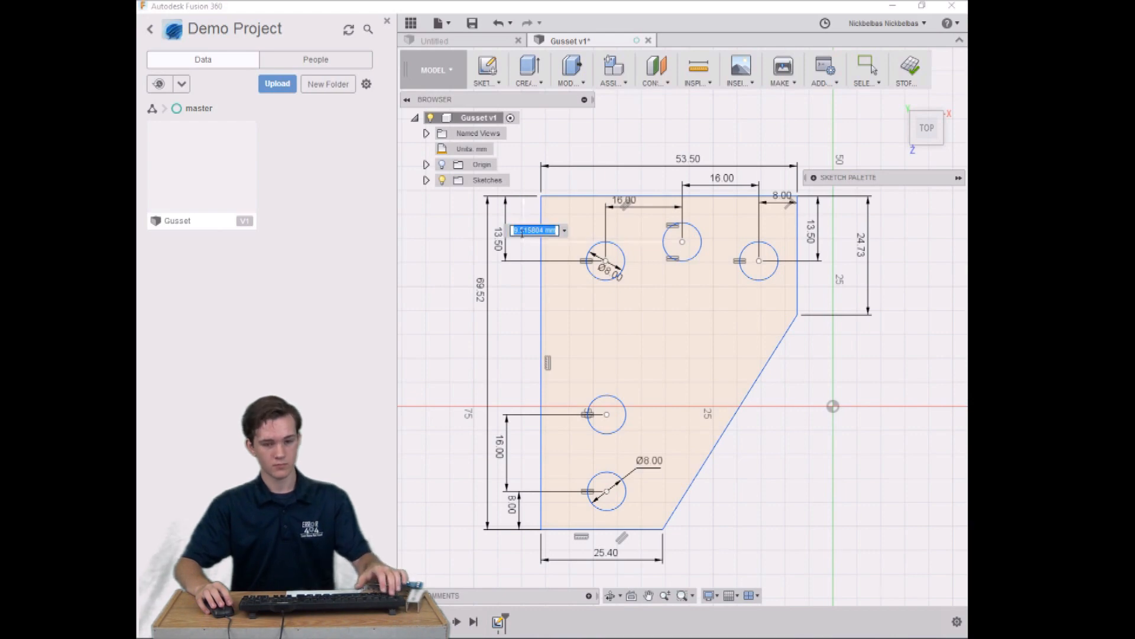
text(13)
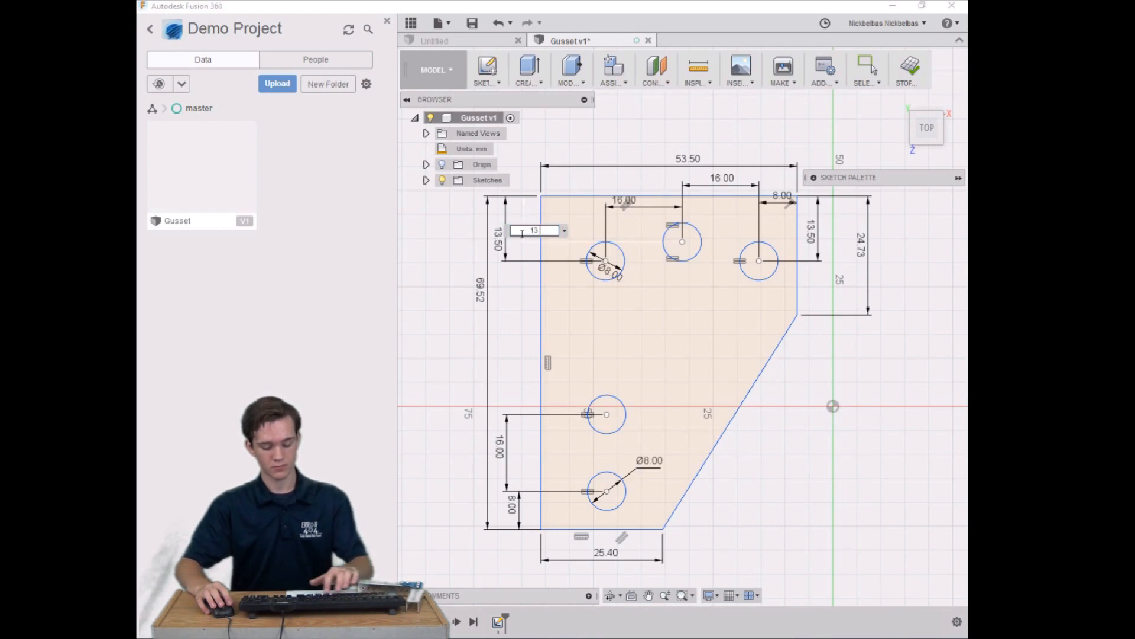
text(.5)
key(Return)
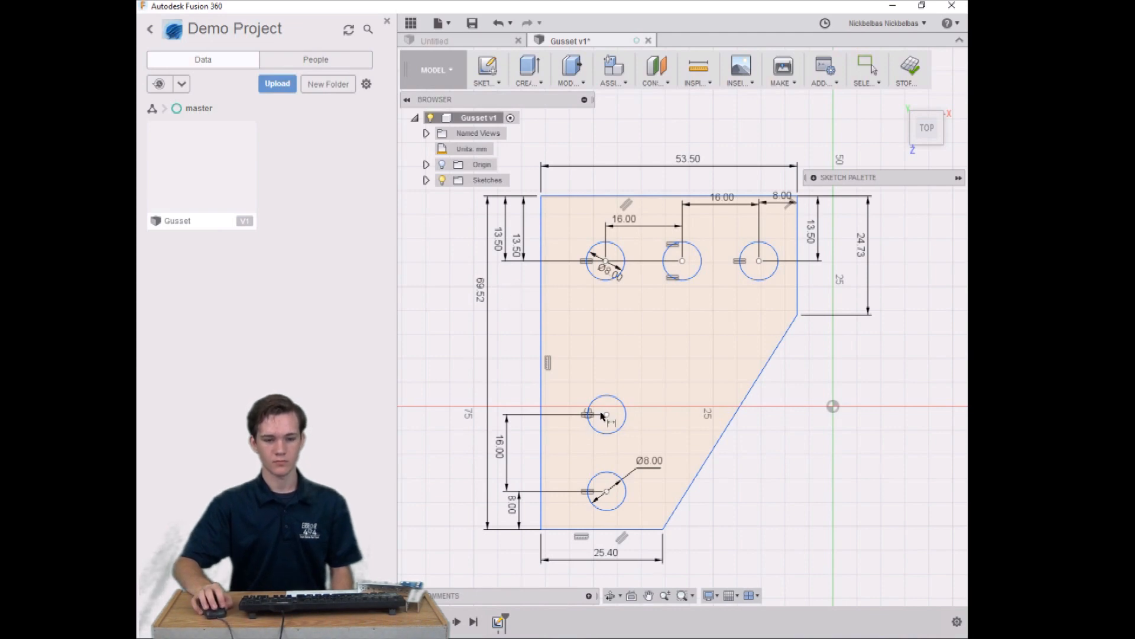
- Dimension the lowest circle's center 13.5 mm from the long vertical edge, placed below the outline
click(607, 491)
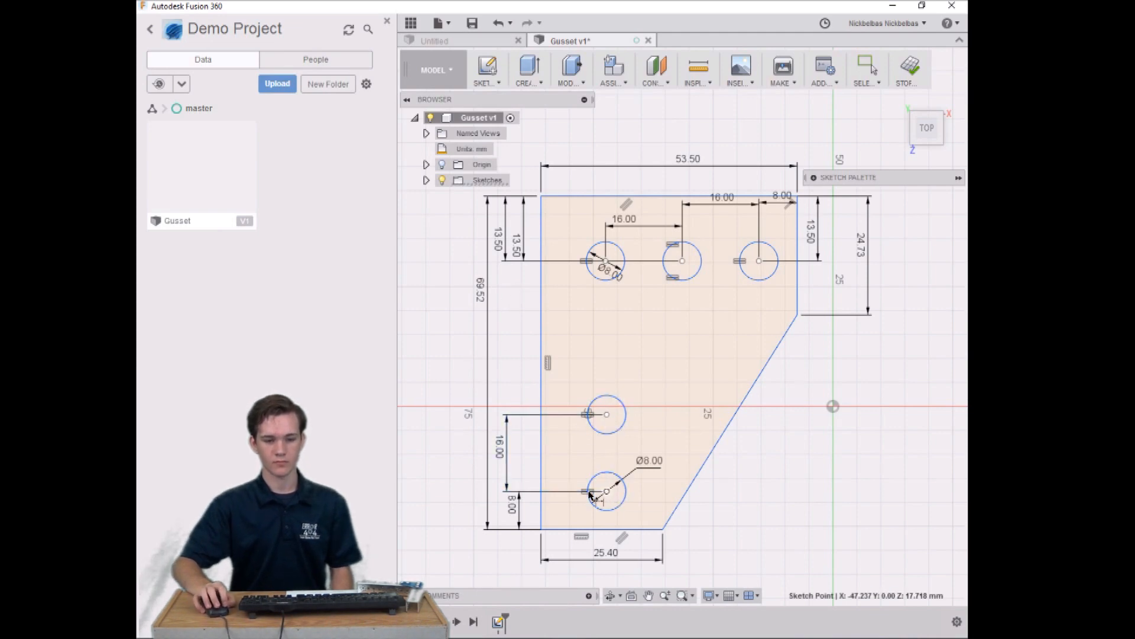
click(543, 501)
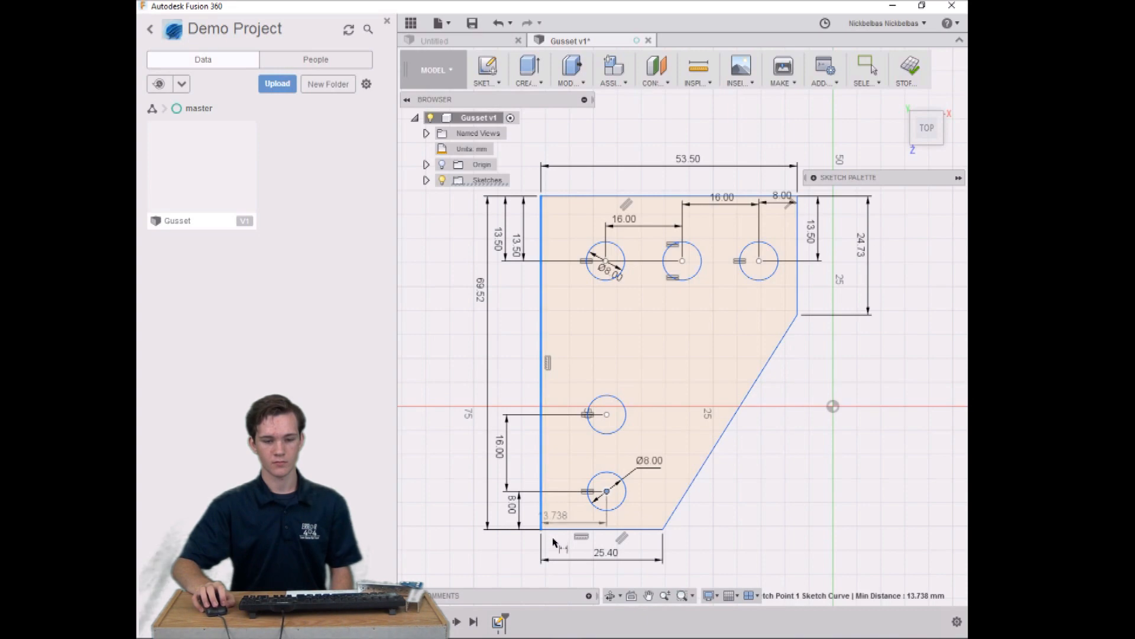
click(561, 550)
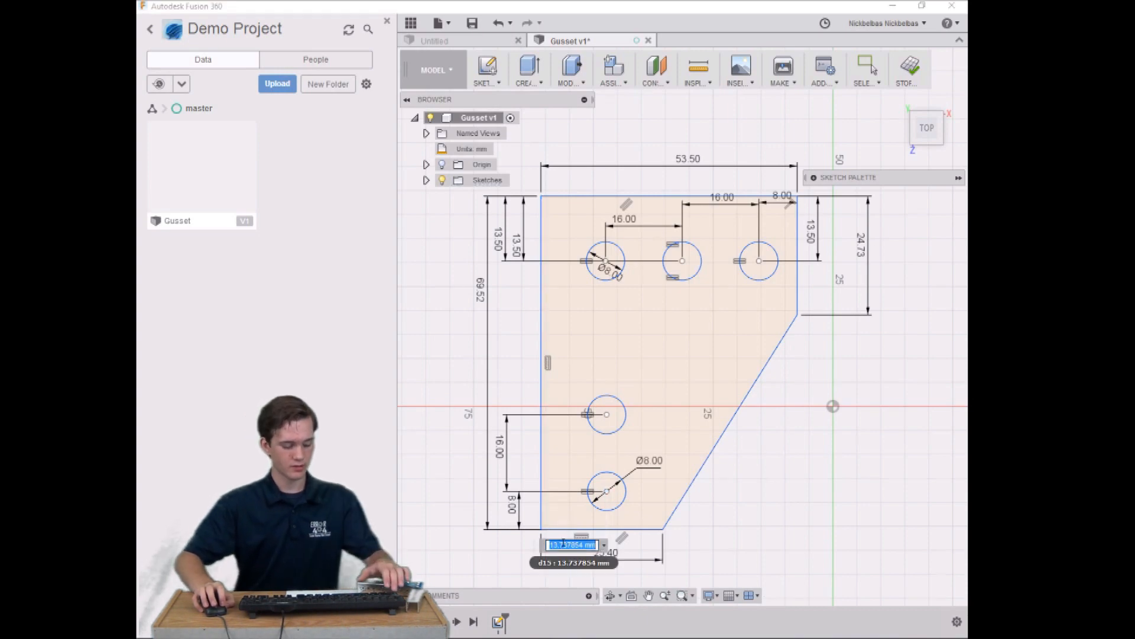
text(13.5)
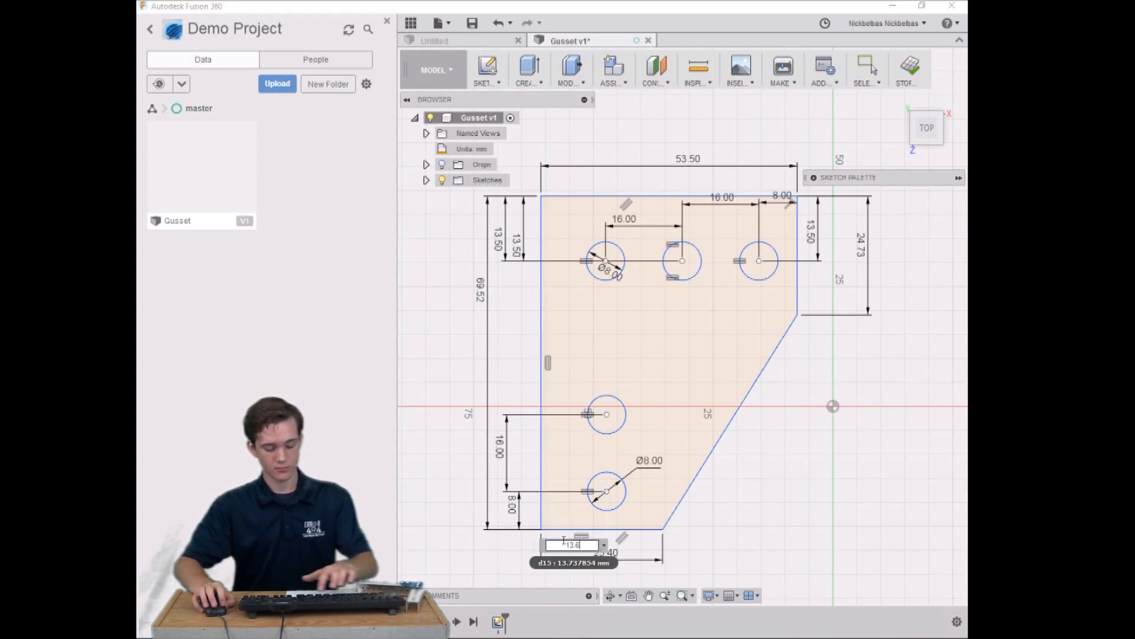
key(Return)
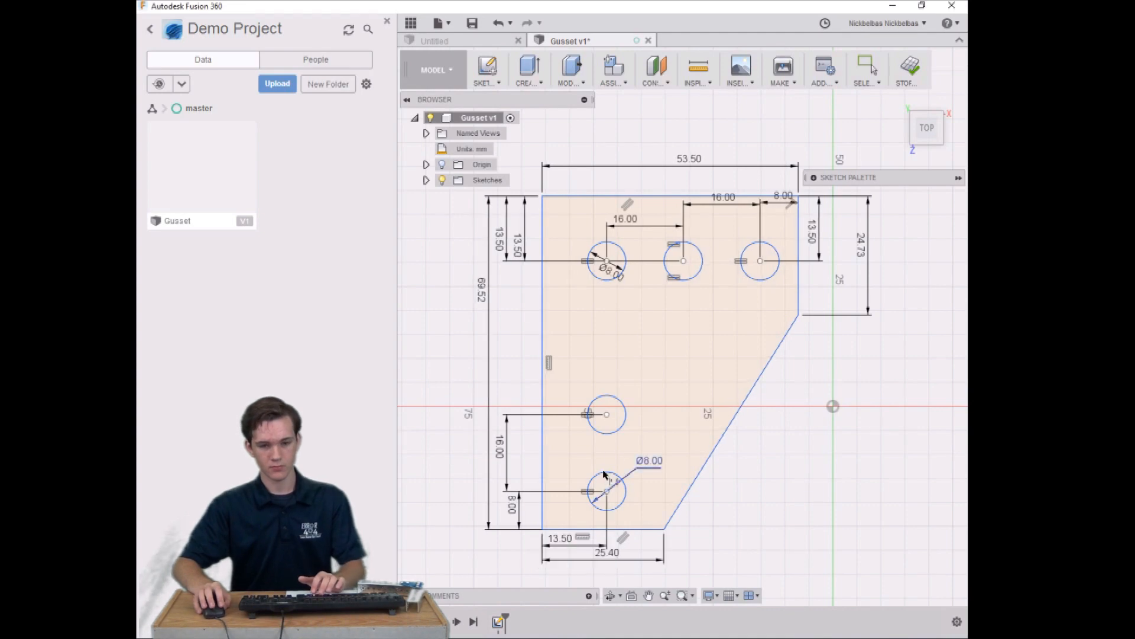
- Dimension the upper of the two lower circles' centers 13.5 mm from the long vertical edge, placed below the outline
click(608, 415)
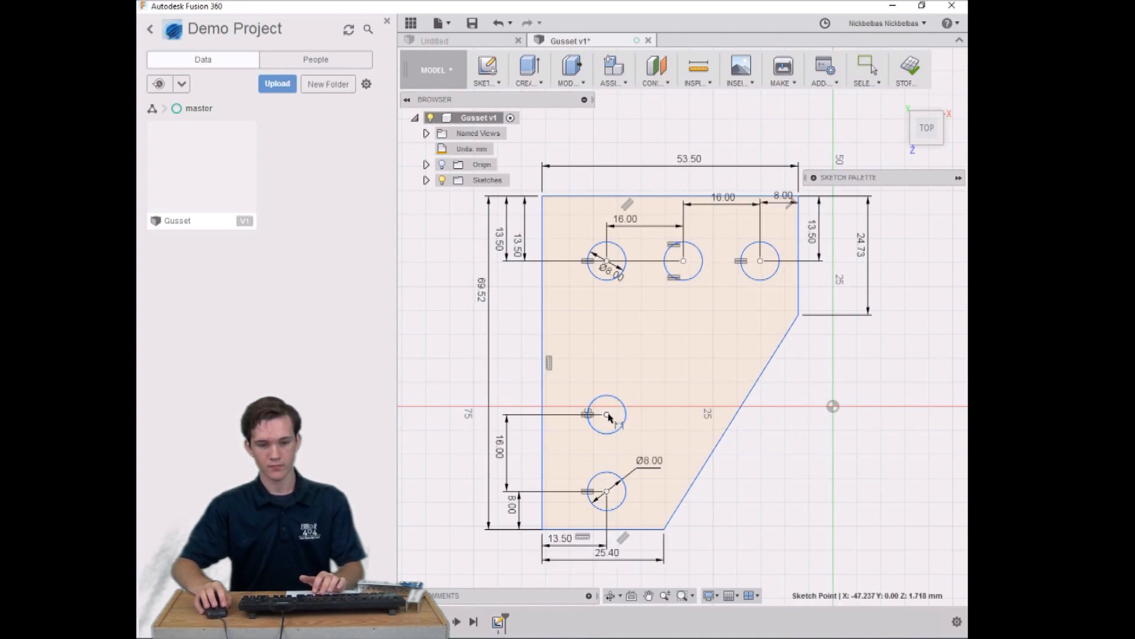
click(544, 436)
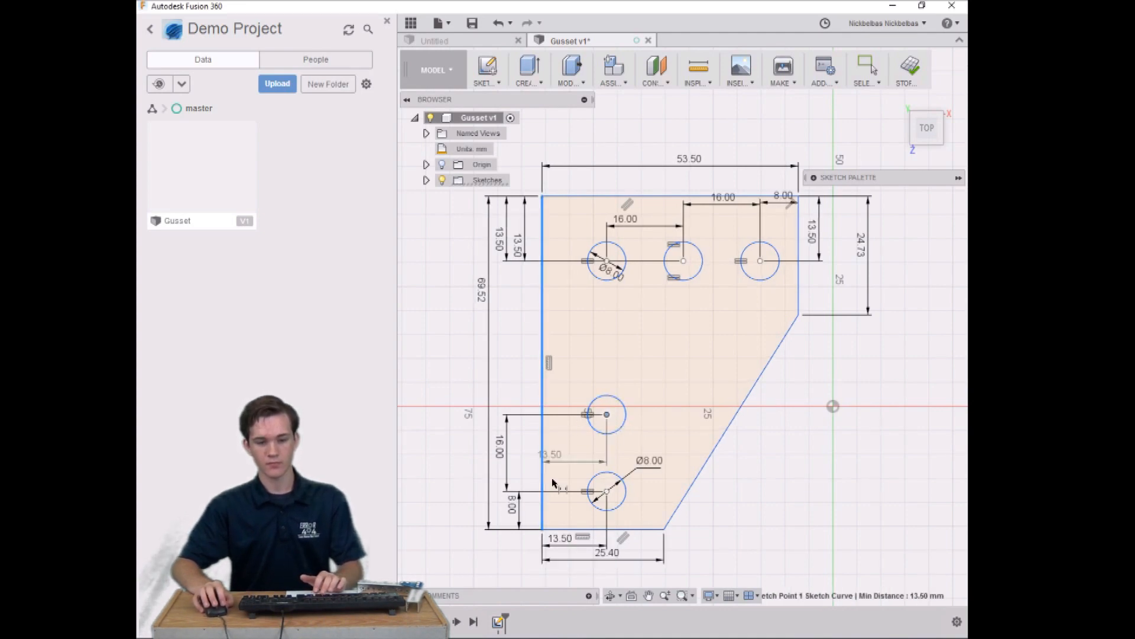
click(565, 567)
text(13)
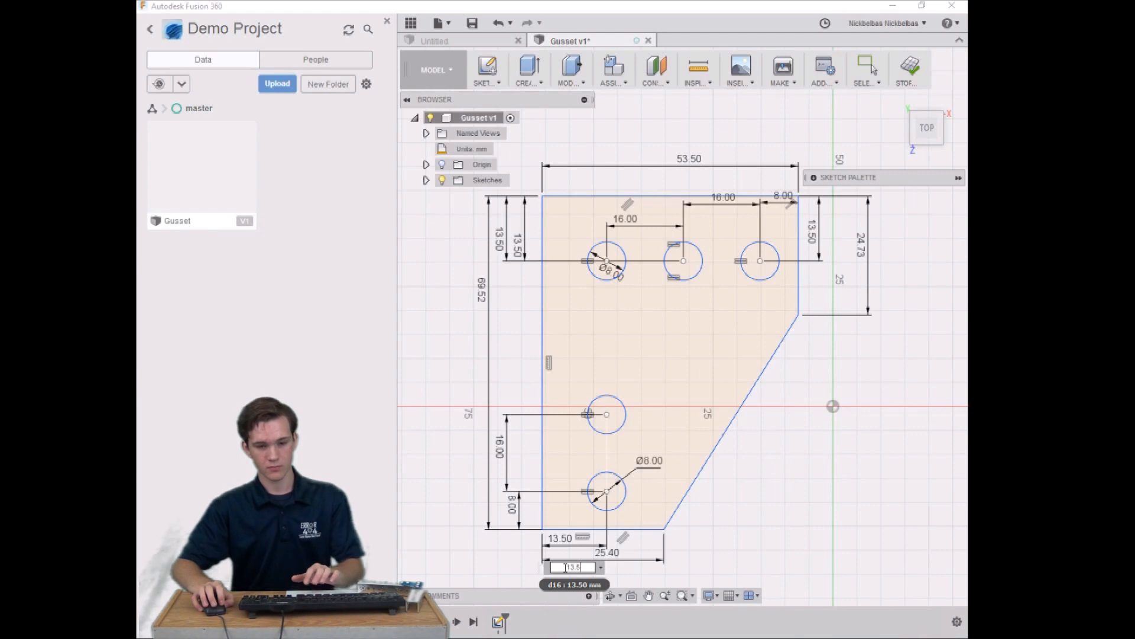
text(.5)
key(Return)
- Move the outline's 25.40 mm bottom-edge dimension further down, clear of the two circle-position dimensions
scroll(582, 512, up, 1)
scroll(581, 512, down, 1)
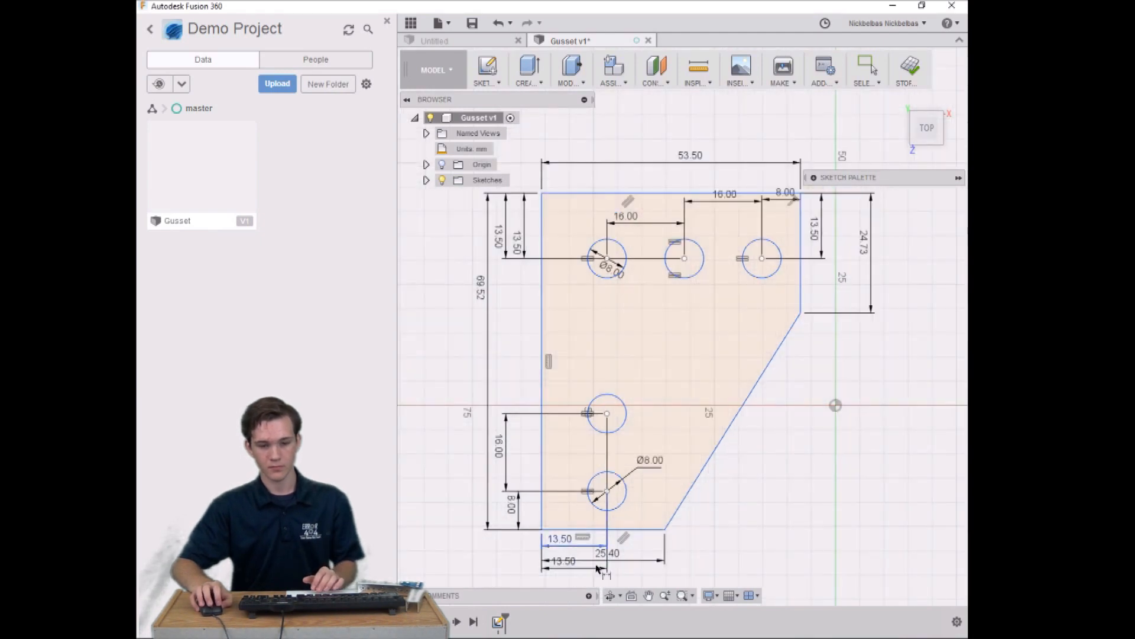
click(648, 595)
drag(645, 526, 657, 465)
key(Escape)
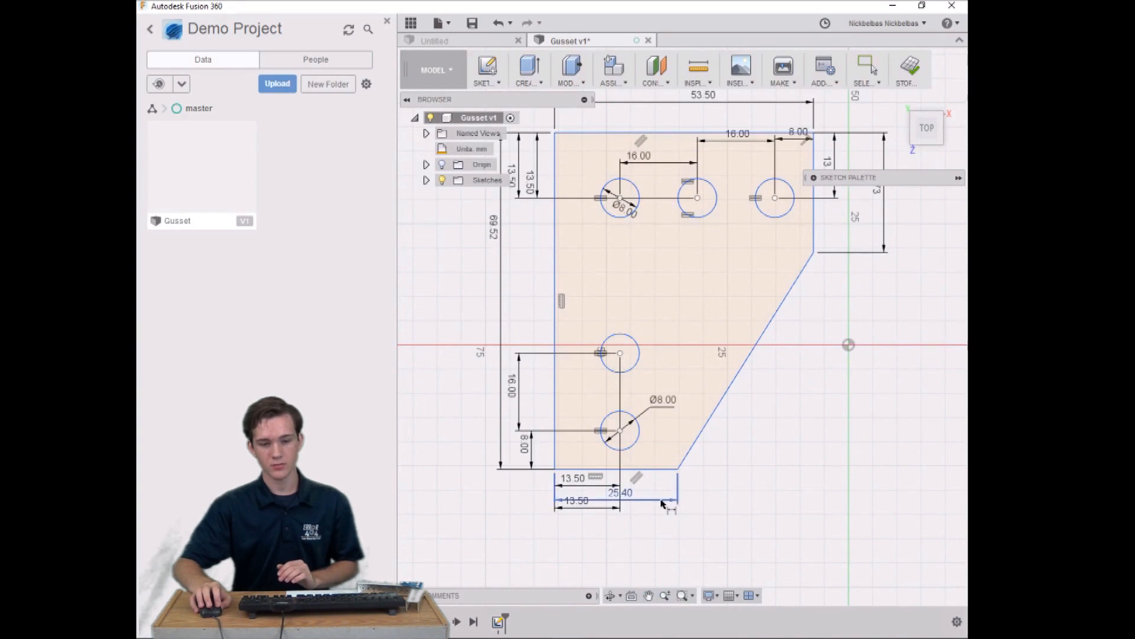
click(655, 532)
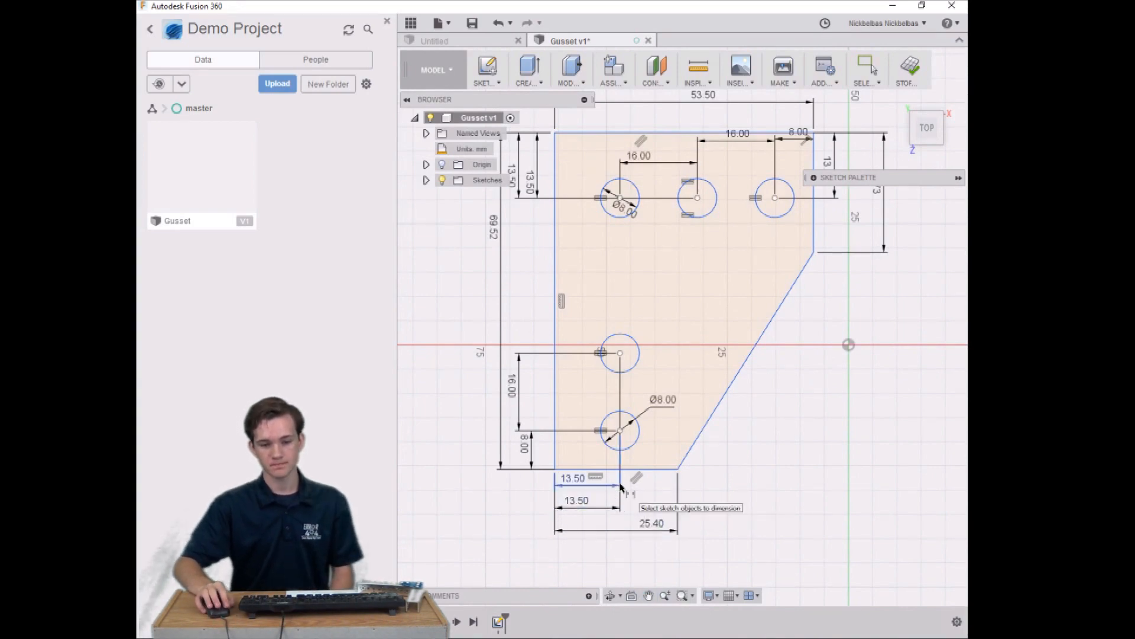
- Finish the gusset sketch and leave sketch editing
click(648, 595)
drag(677, 407, 666, 442)
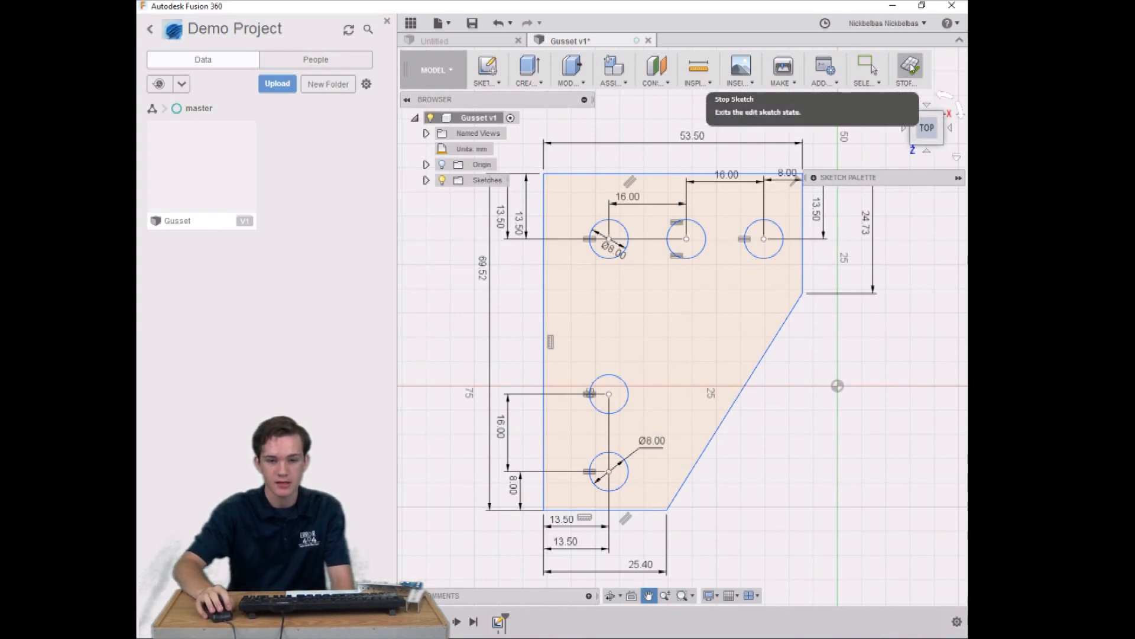
click(911, 68)
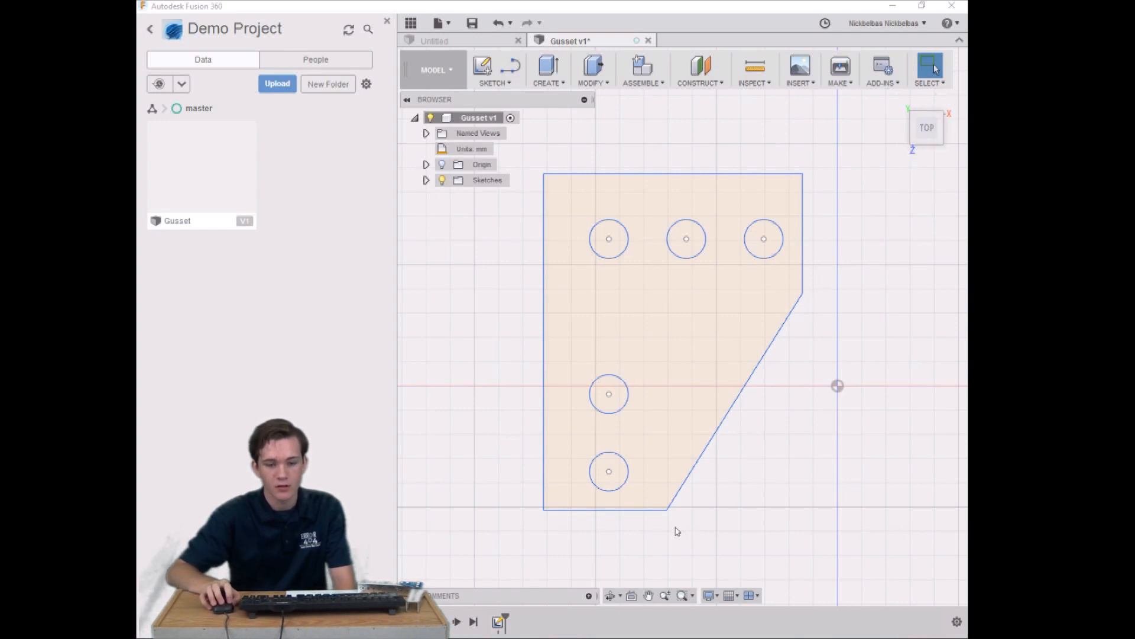
- Set up an Extrude of the gusset profile, leaving out the five hole circles, with a distance of 0.125 in
click(611, 595)
drag(625, 520, 570, 443)
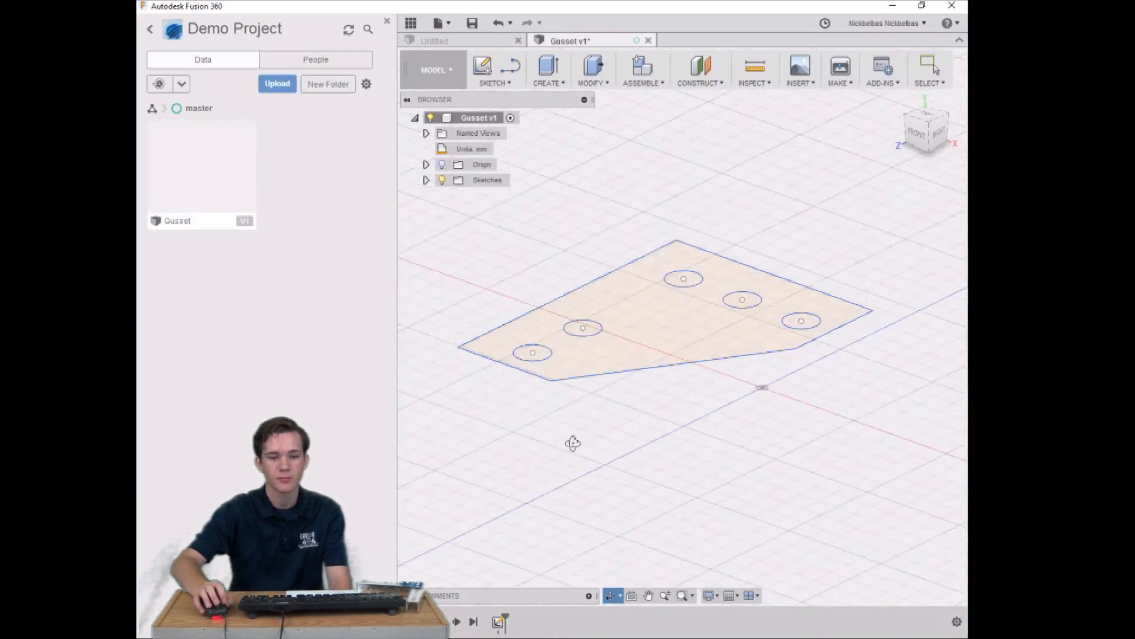
middle_drag(478, 237, 633, 314)
click(648, 595)
drag(788, 443, 621, 413)
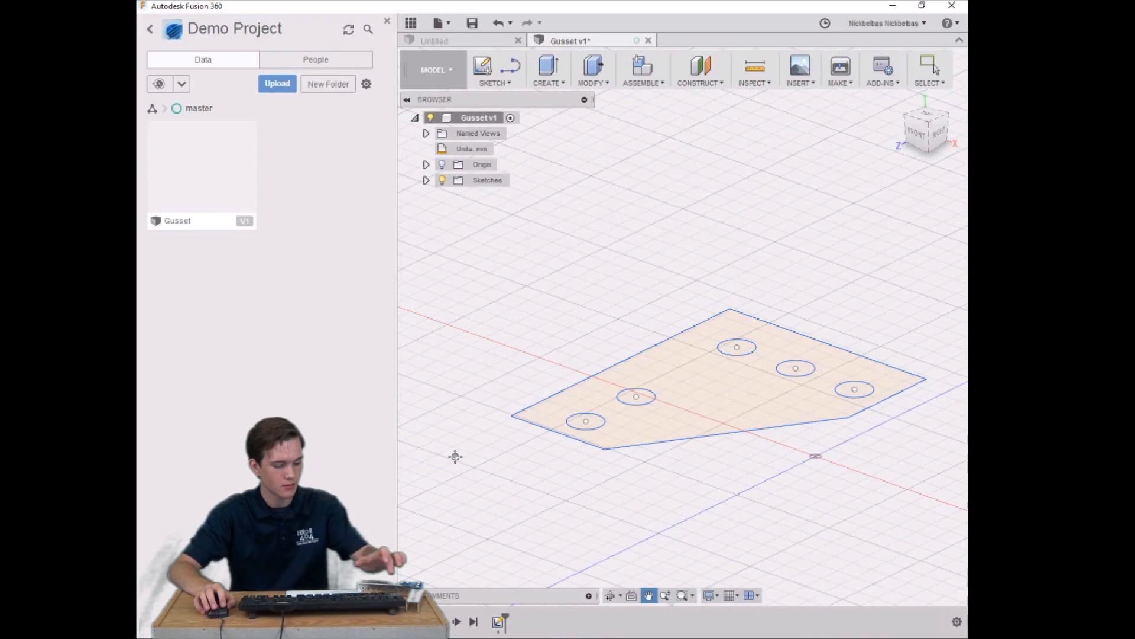
key(Escape)
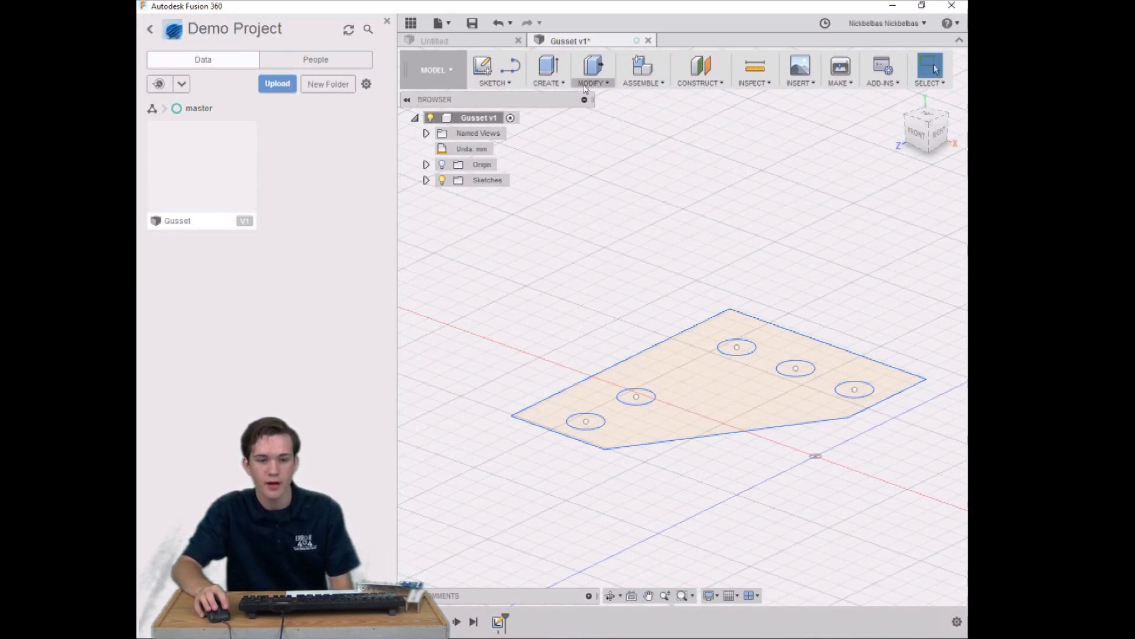
click(550, 85)
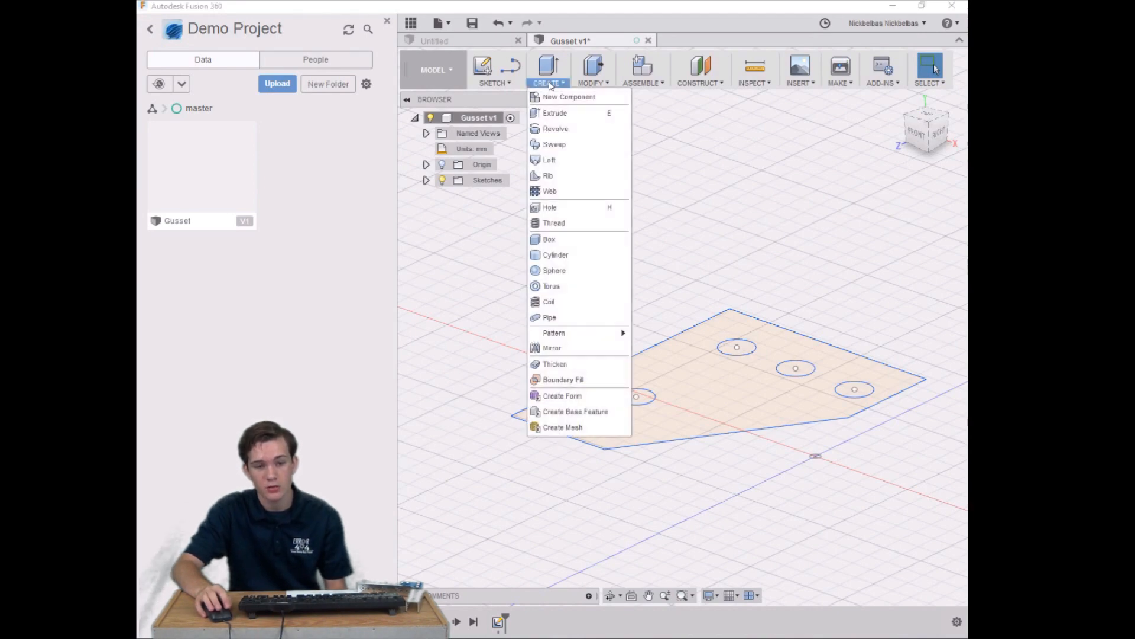
click(553, 112)
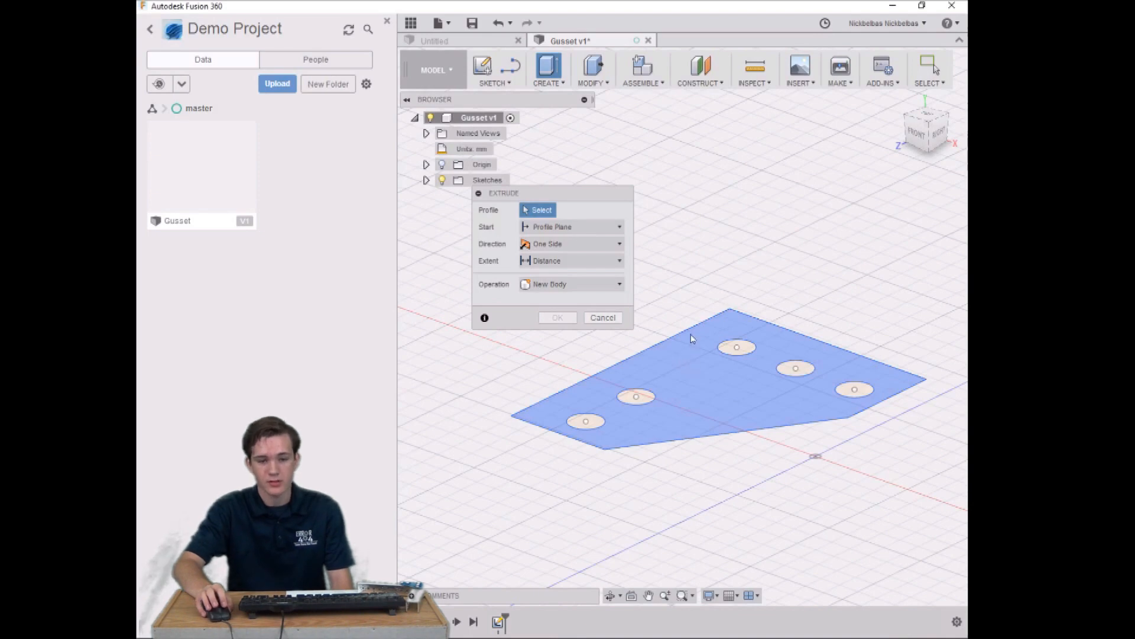
click(683, 366)
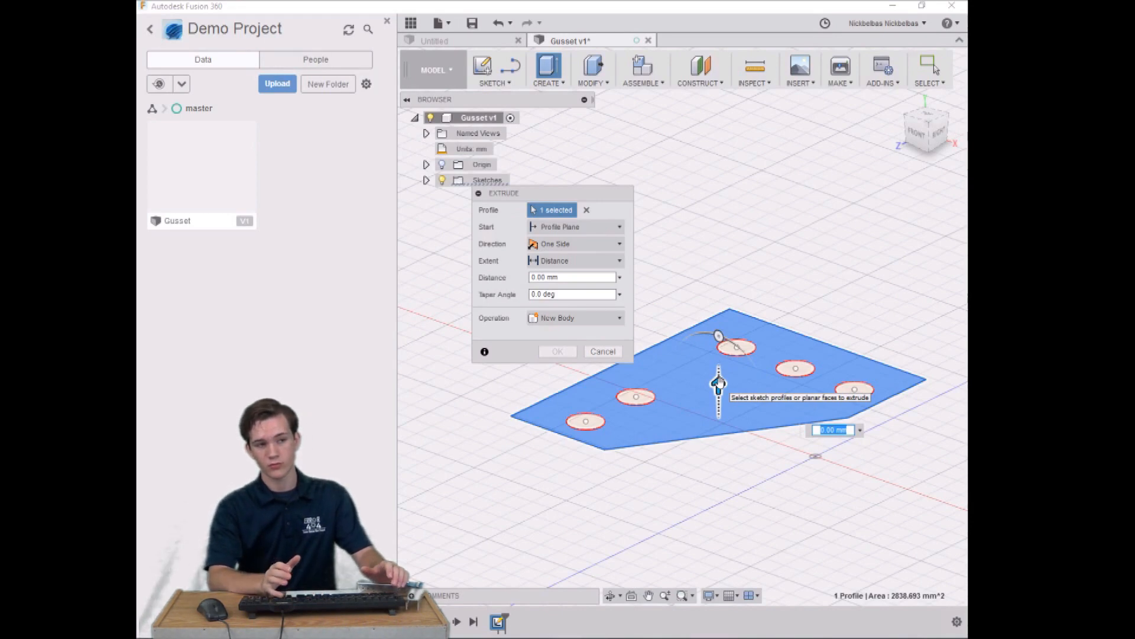
text(.125 in)
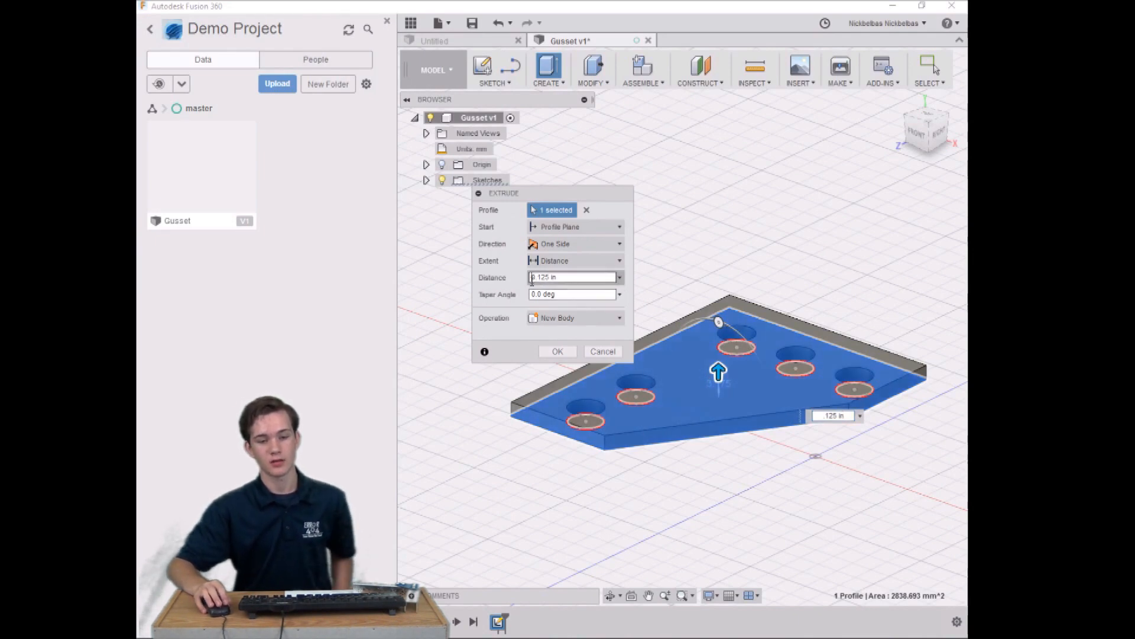
- Preview the extrusion reversed at -0.125 in, and confirm it at 0.125 in as a new body
text(-)
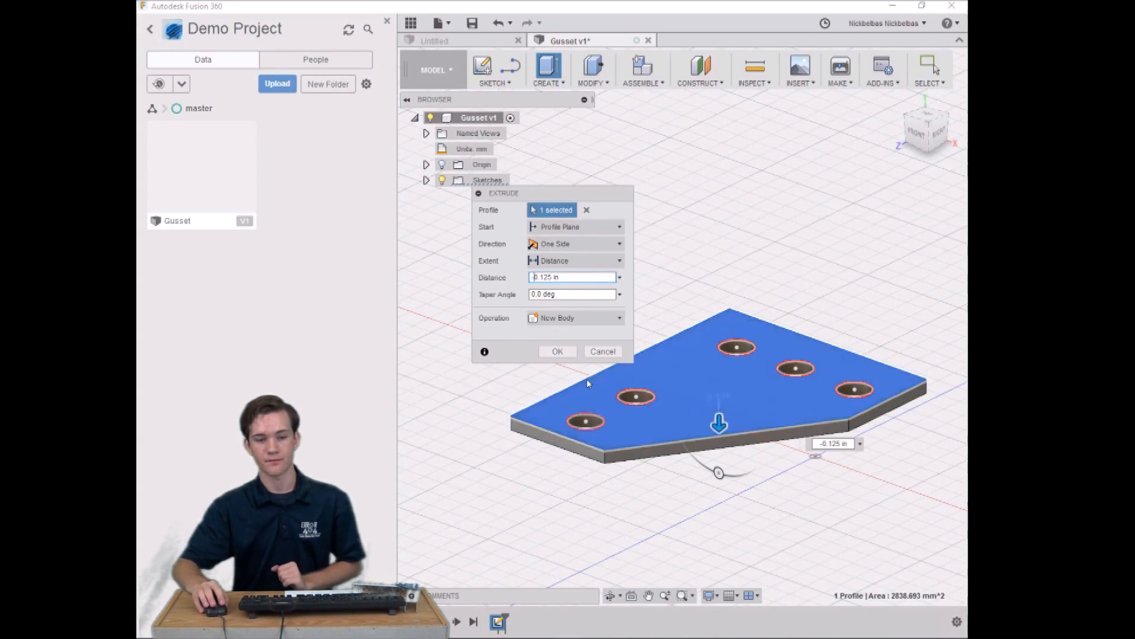
key(BackSpace)
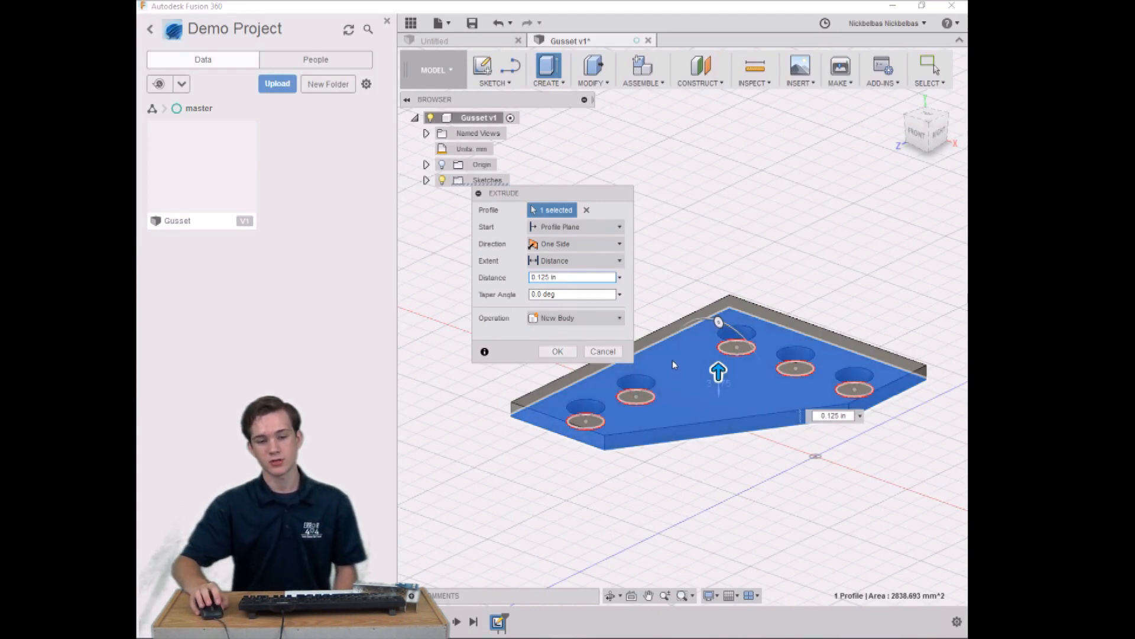
click(578, 322)
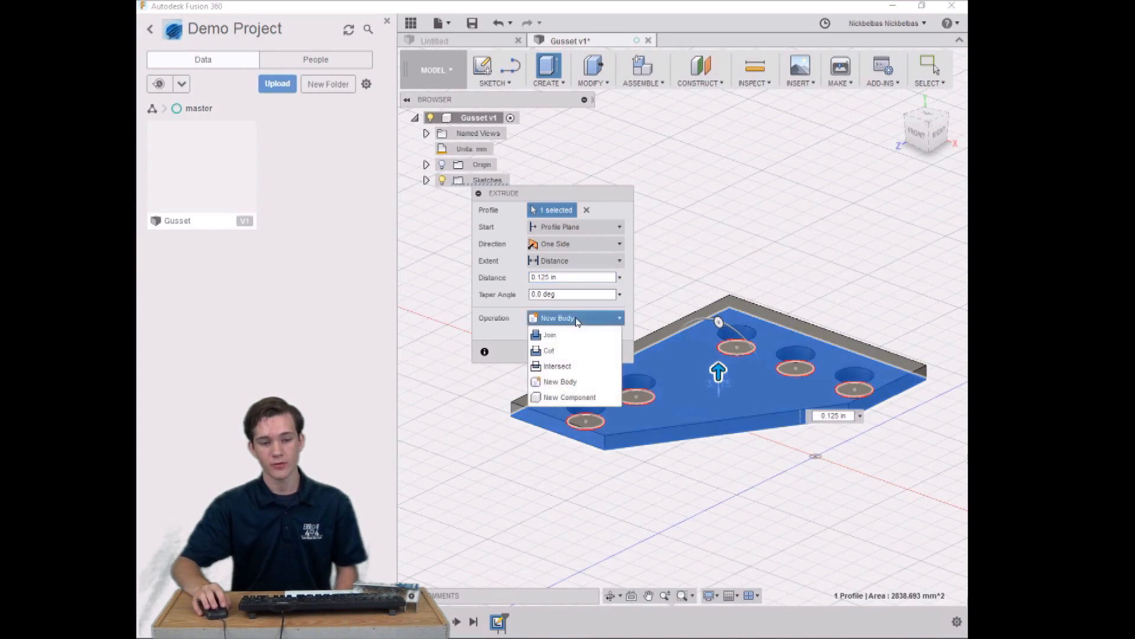
click(555, 336)
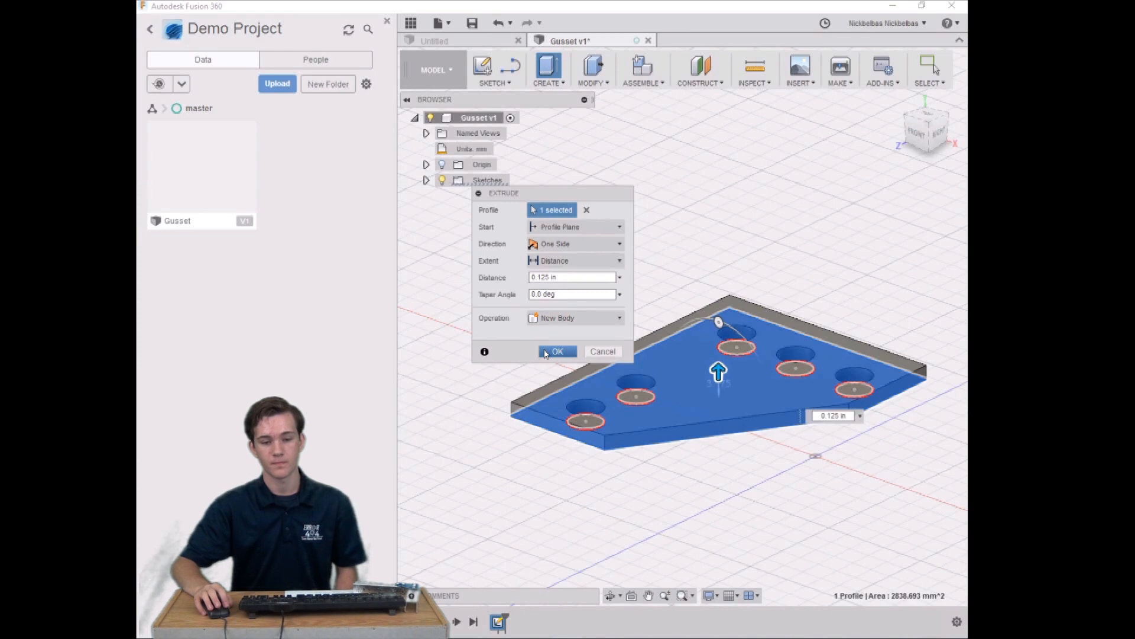
click(546, 354)
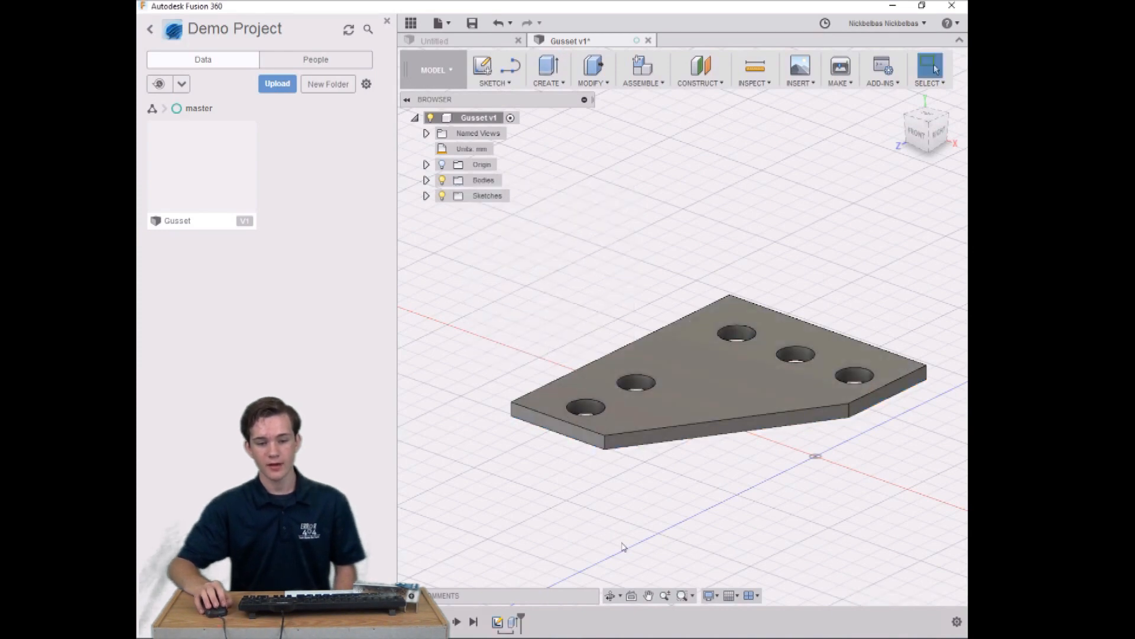
click(610, 594)
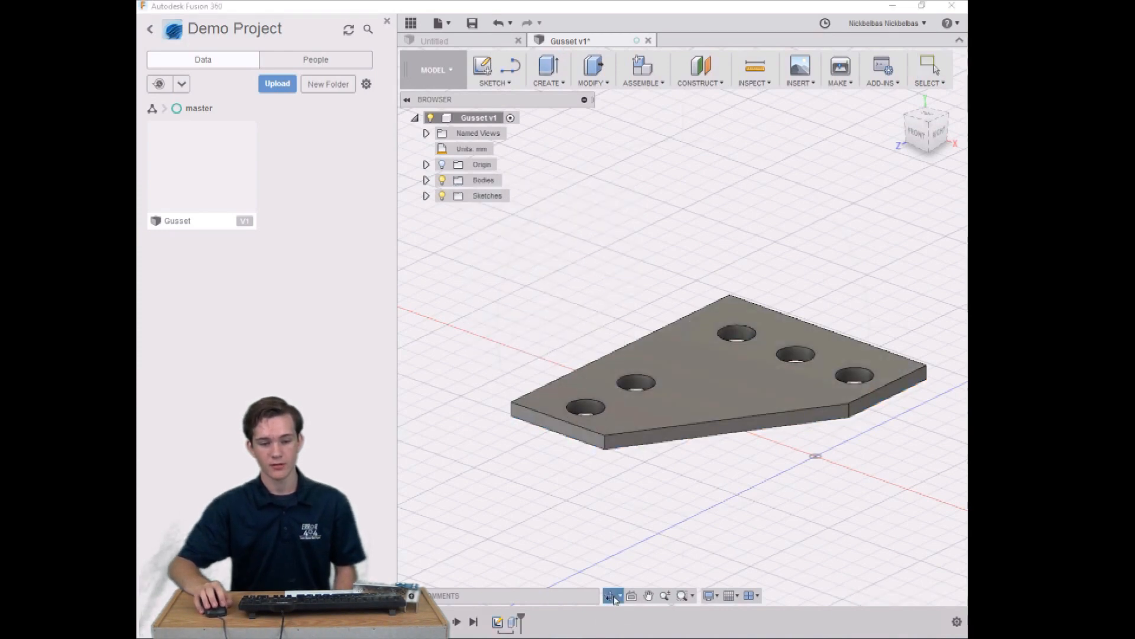
drag(621, 525, 649, 493)
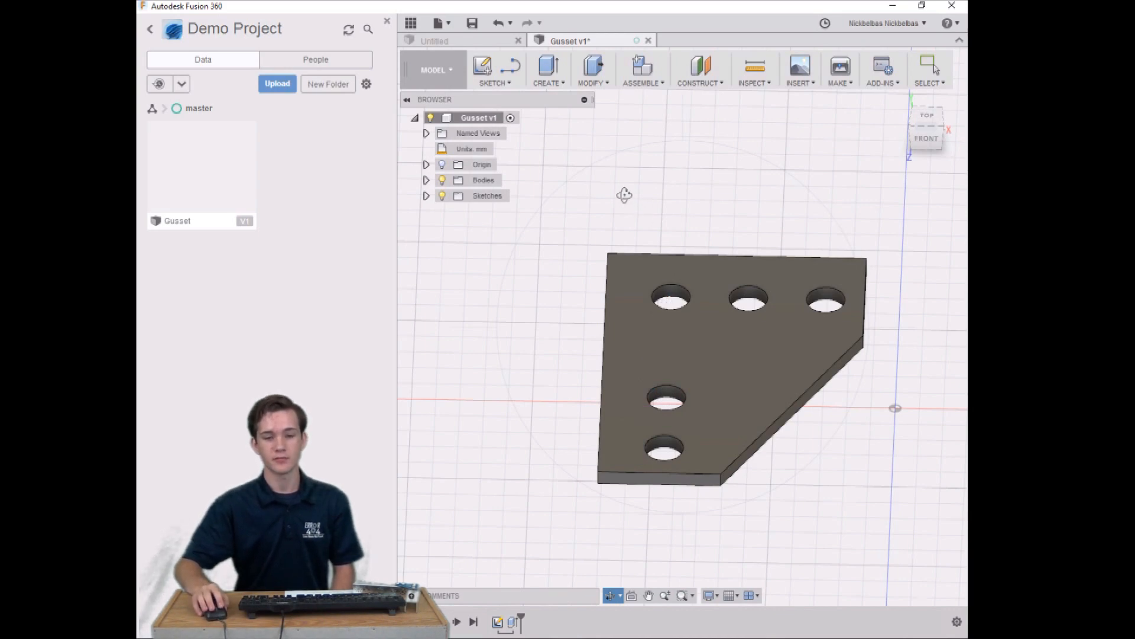
right_click(437, 306)
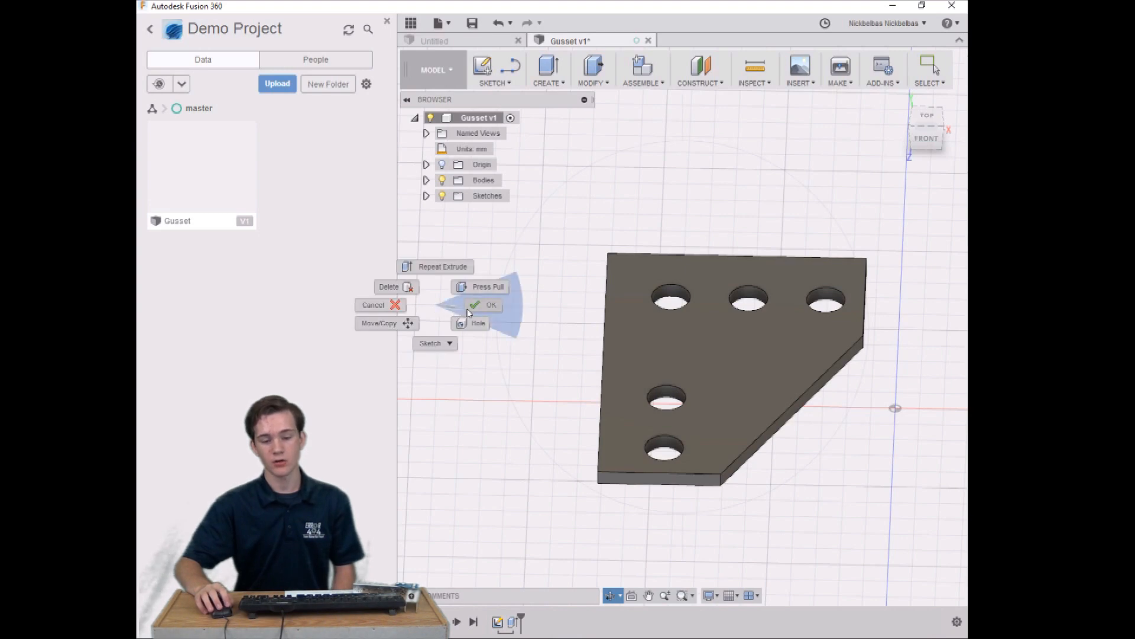
click(468, 309)
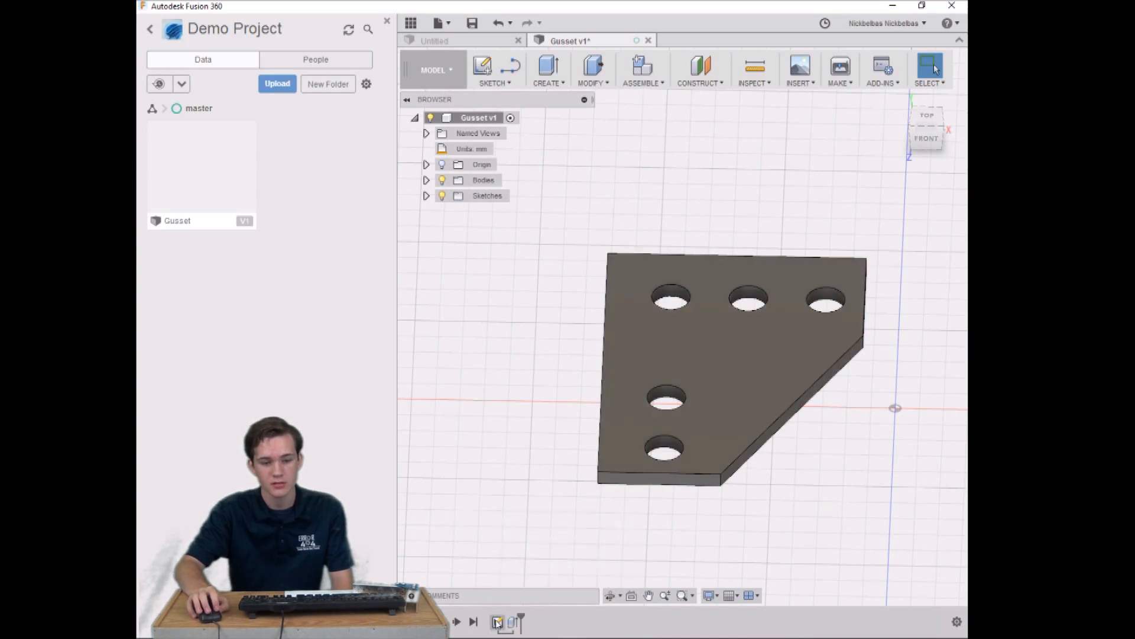
- Reopen the gusset sketch for editing and fillet the corner between the bottom edge and the slanted edge with a 3 mm radius
right_click(497, 622)
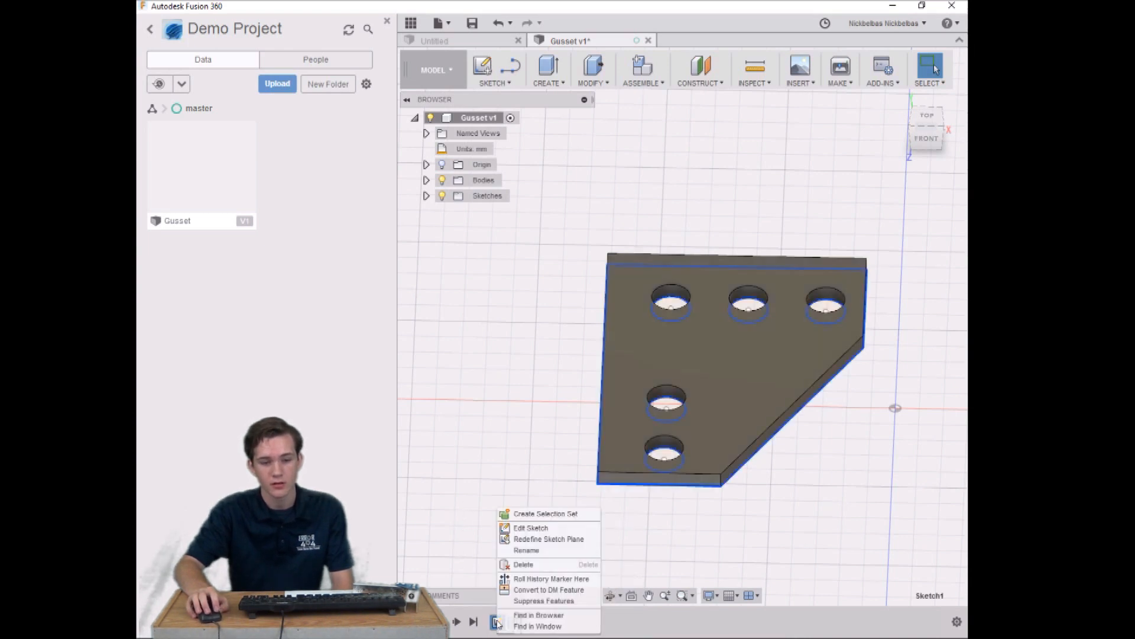
click(521, 528)
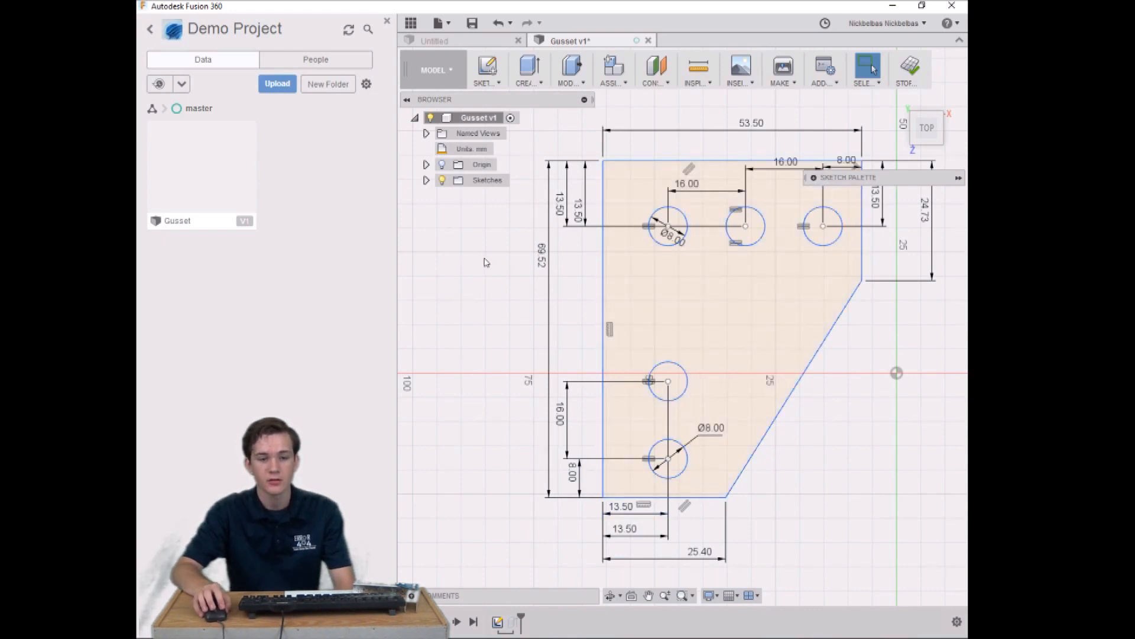
click(494, 84)
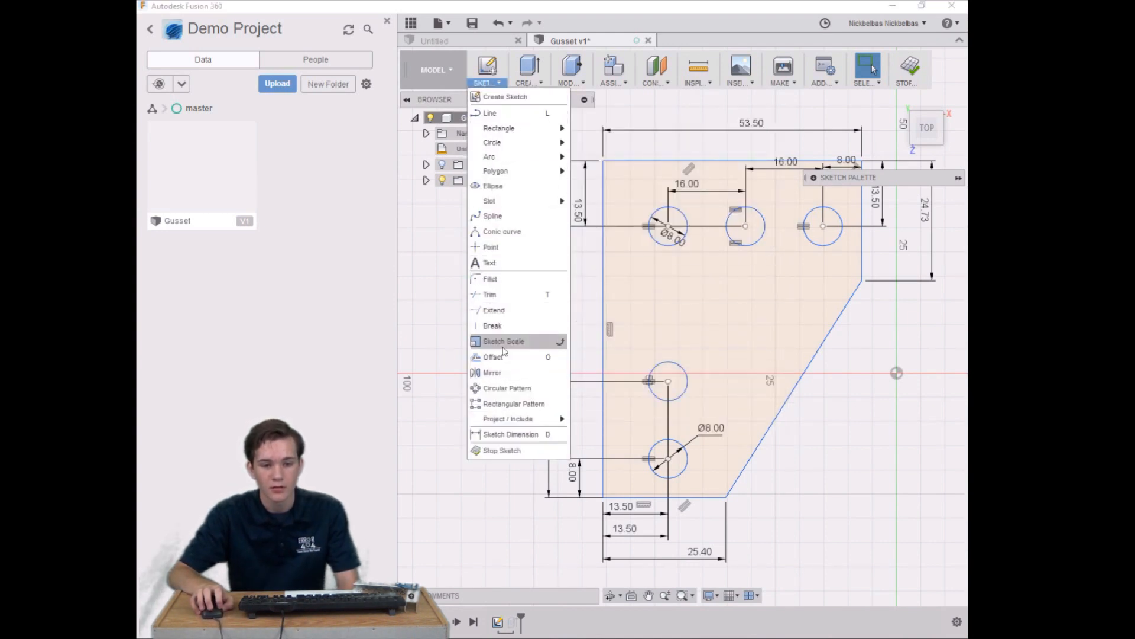
click(505, 290)
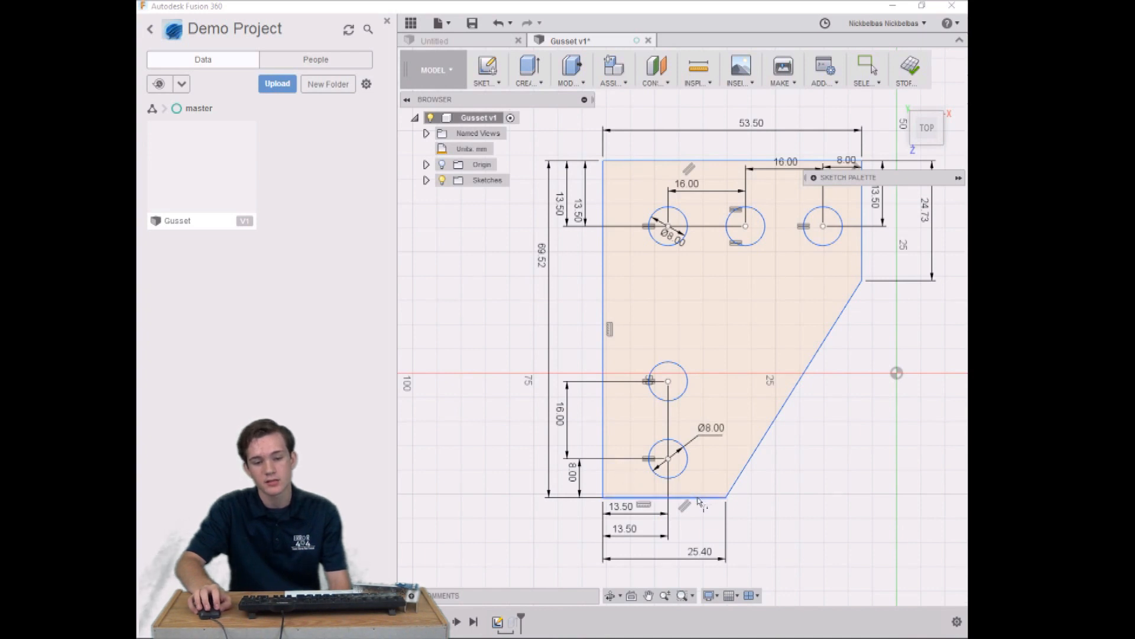
click(716, 498)
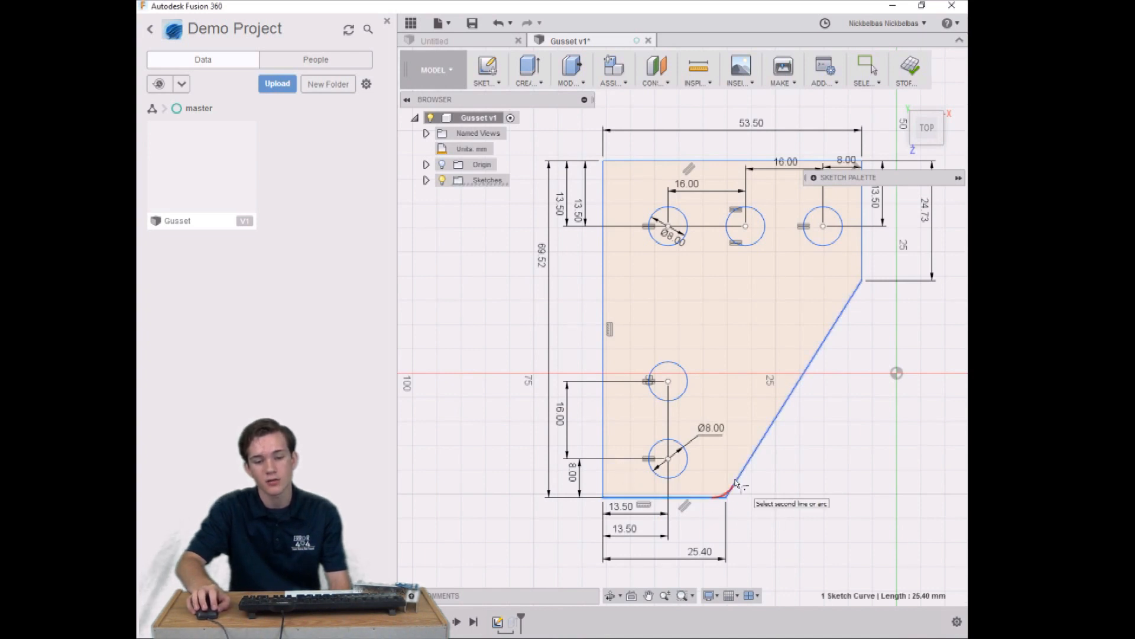
click(725, 497)
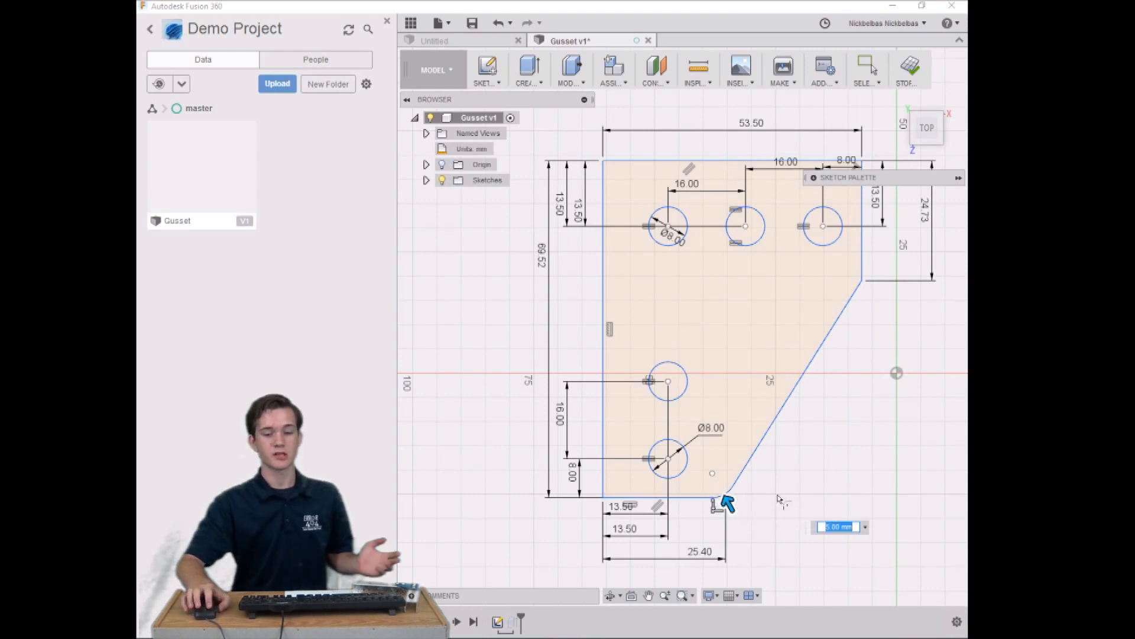
text(3)
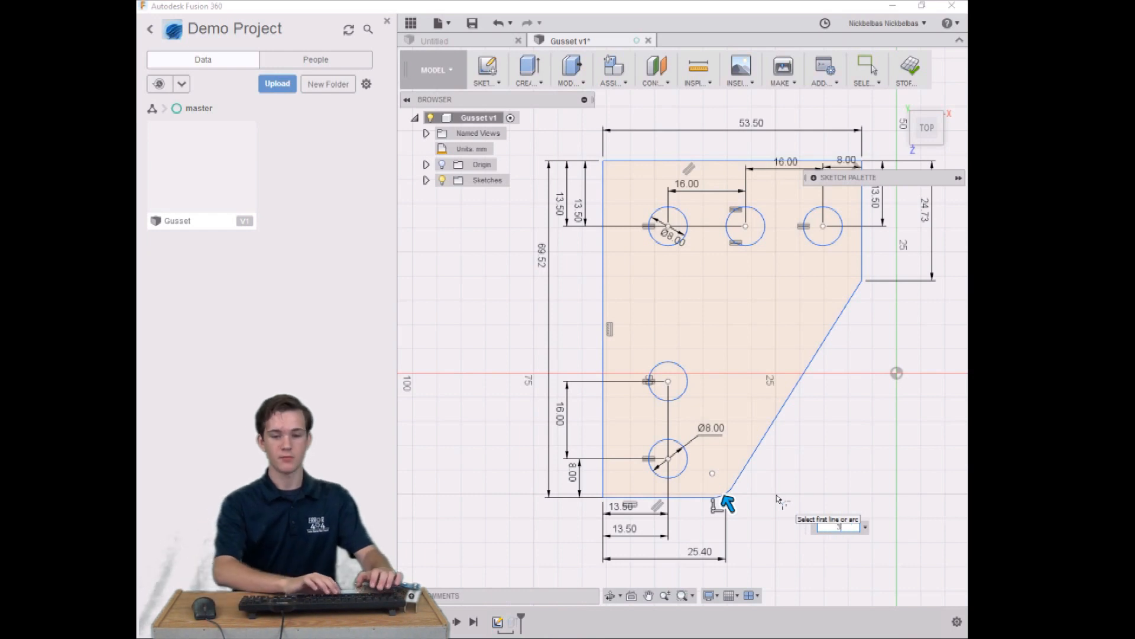
key(Return)
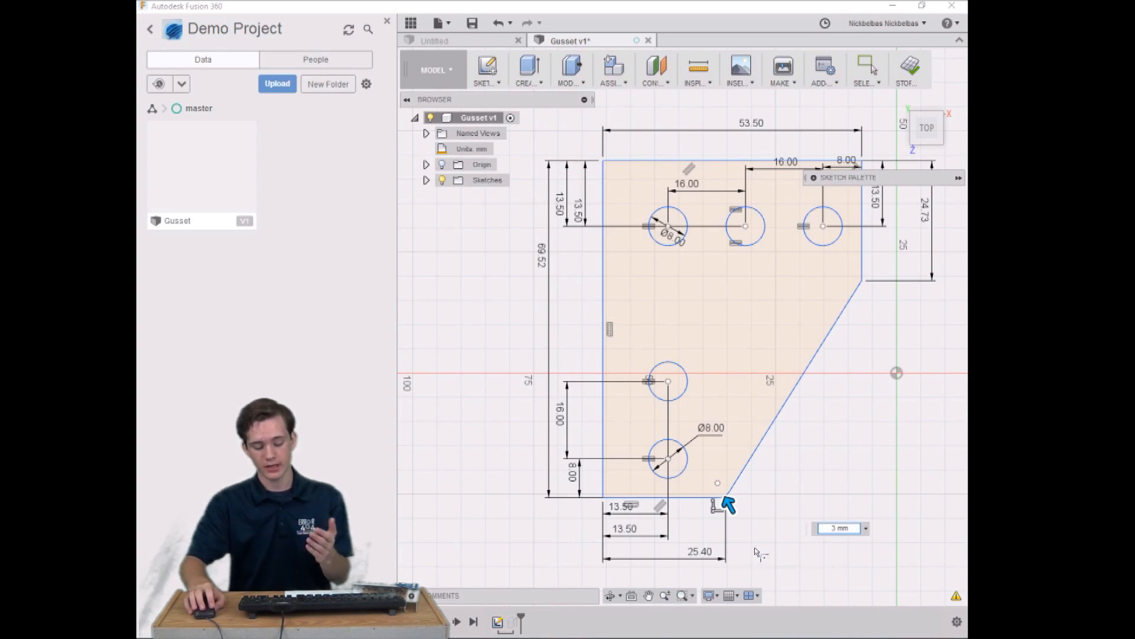
key(Return)
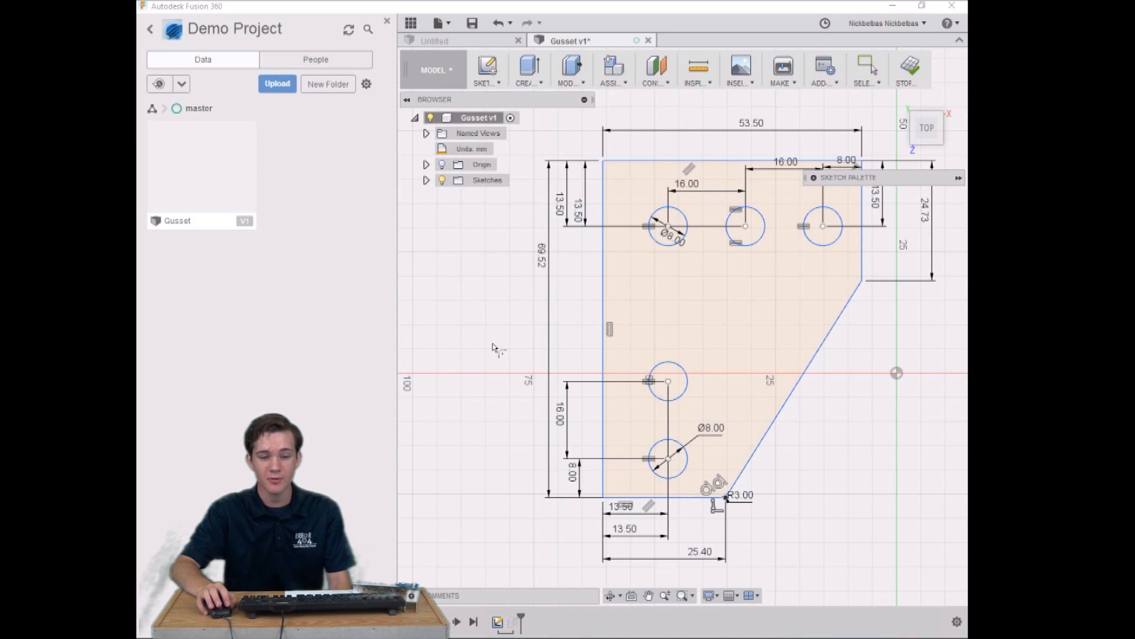
- Fillet the corner between the outline's left and bottom edges with a 3 mm radius and finish the sketch
click(604, 498)
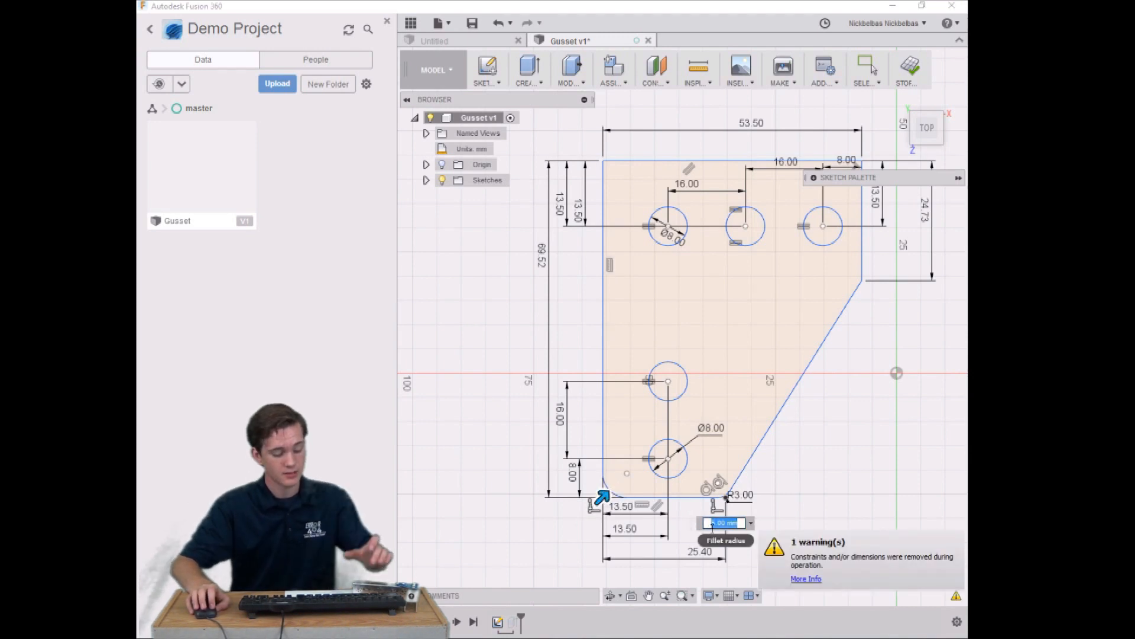
text(3)
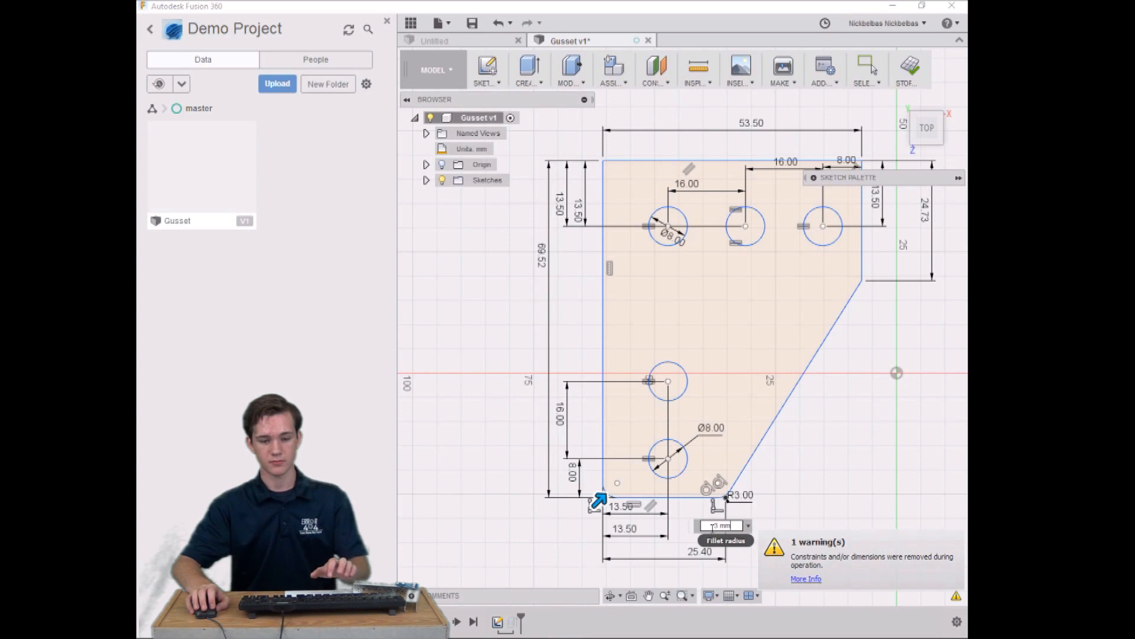
key(Return)
key(Escape)
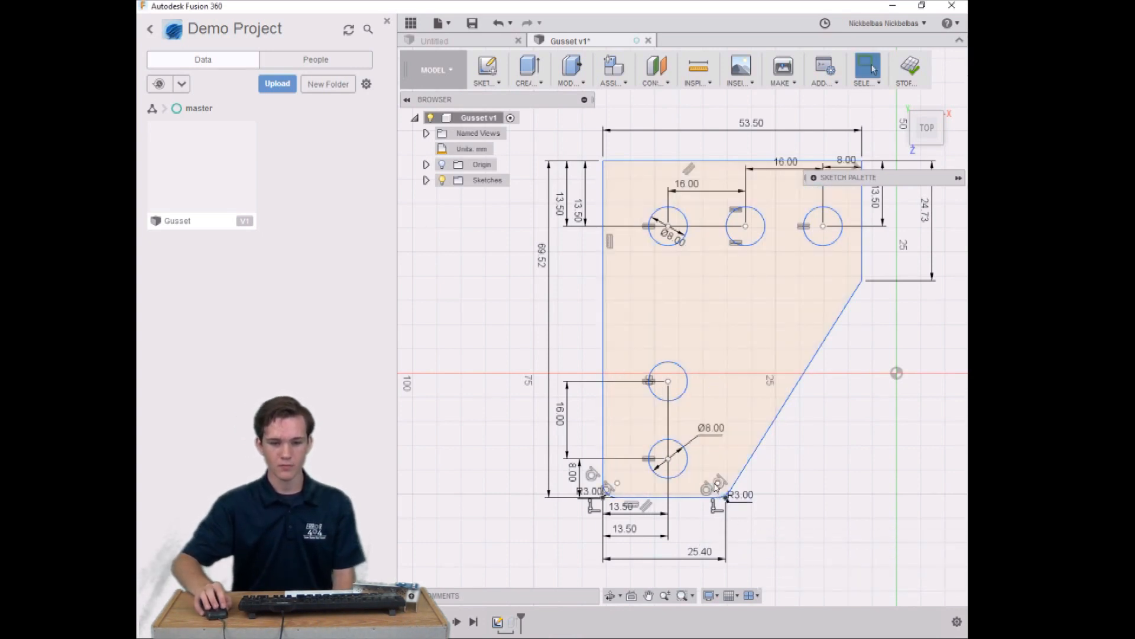
click(687, 480)
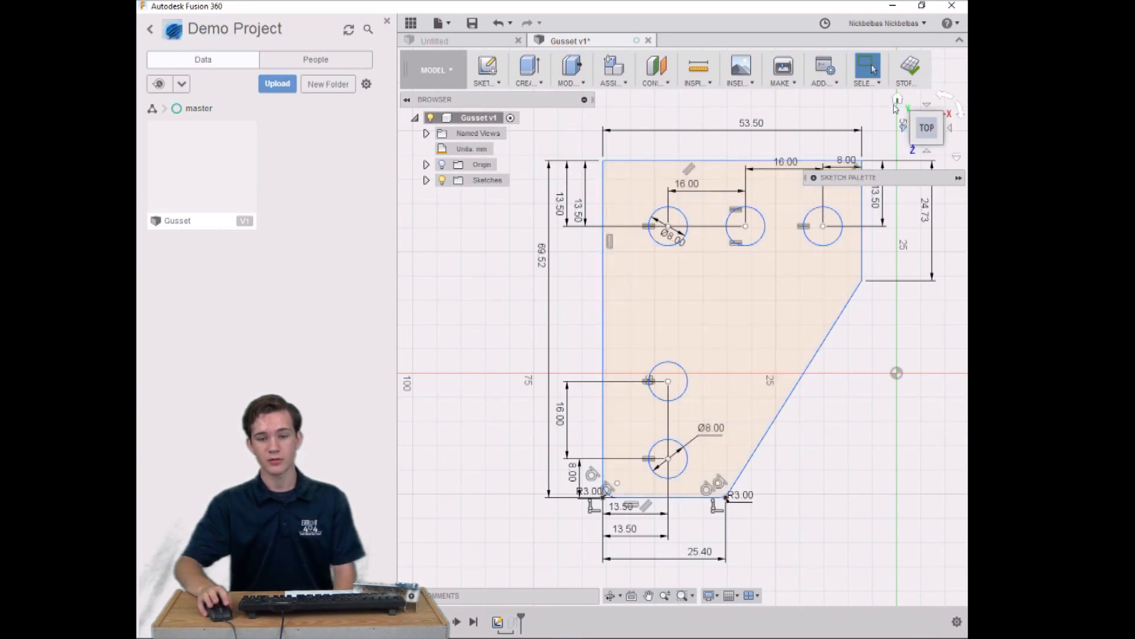
click(909, 66)
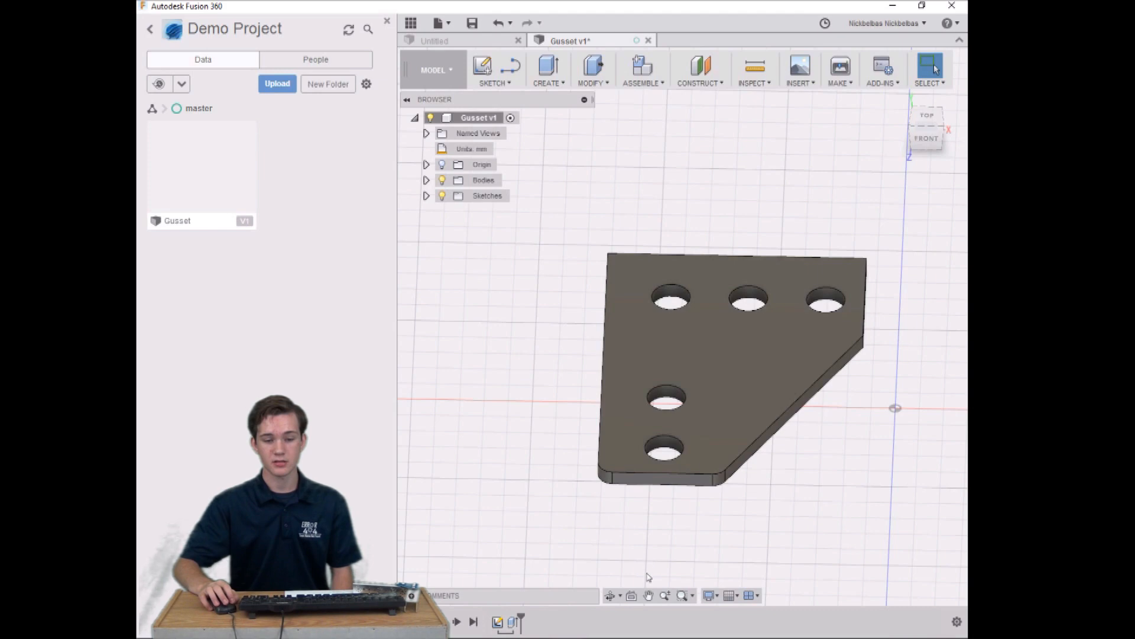
- Orbit around the gusset body, including with Free Orbit, and zoom in to examine its rounded corners and remaining sharp ones
click(610, 595)
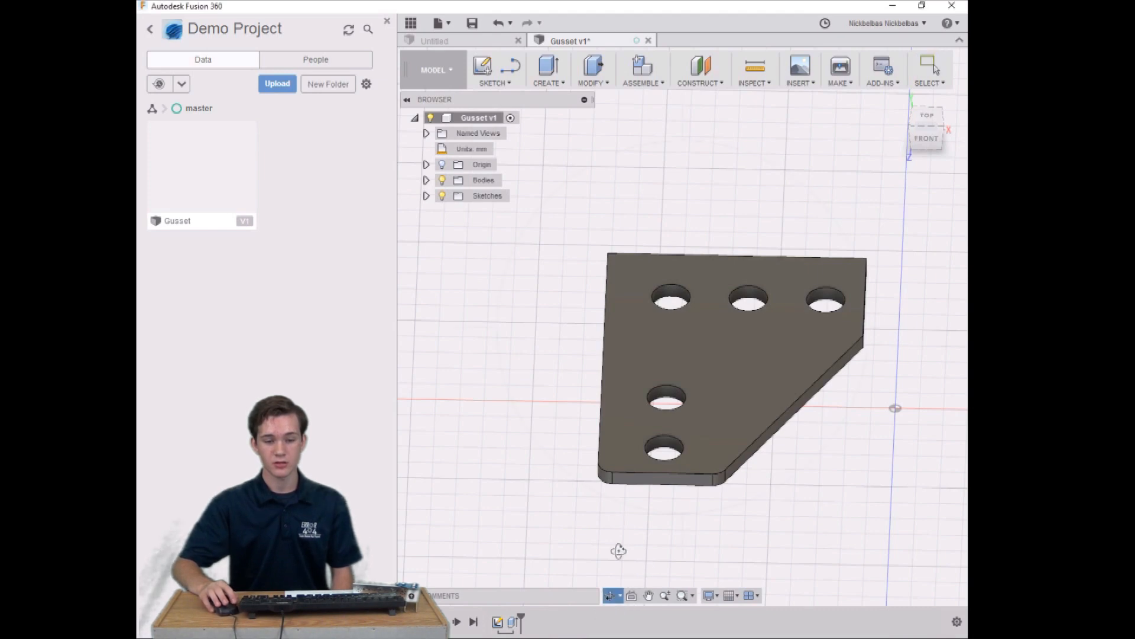
drag(628, 445, 644, 474)
drag(663, 275, 799, 247)
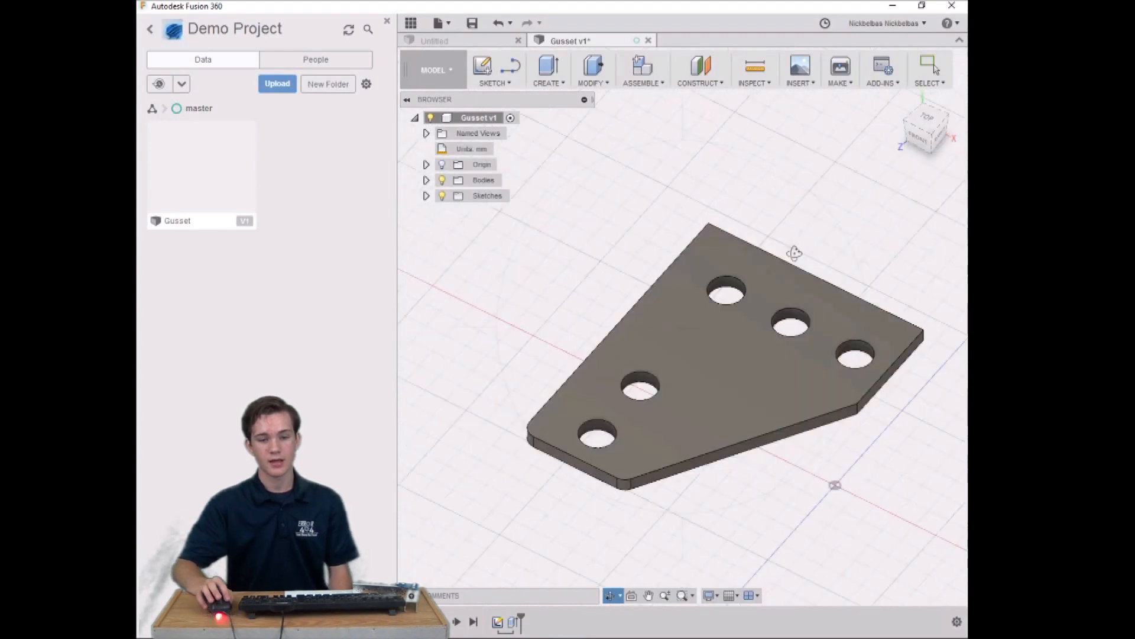
drag(809, 378, 720, 397)
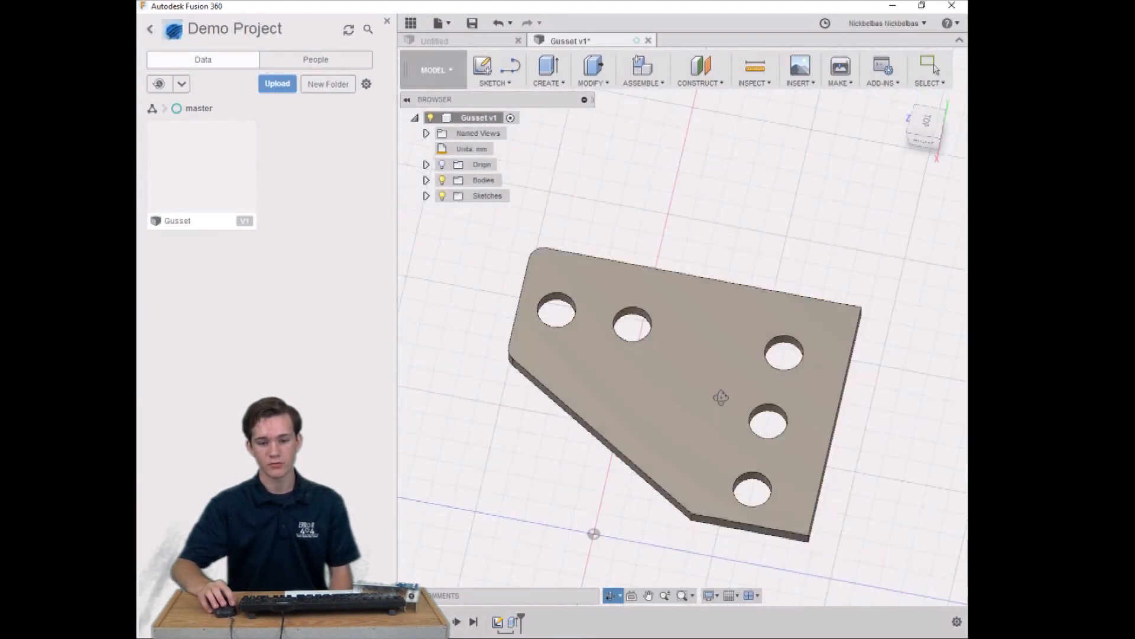
drag(718, 393, 654, 482)
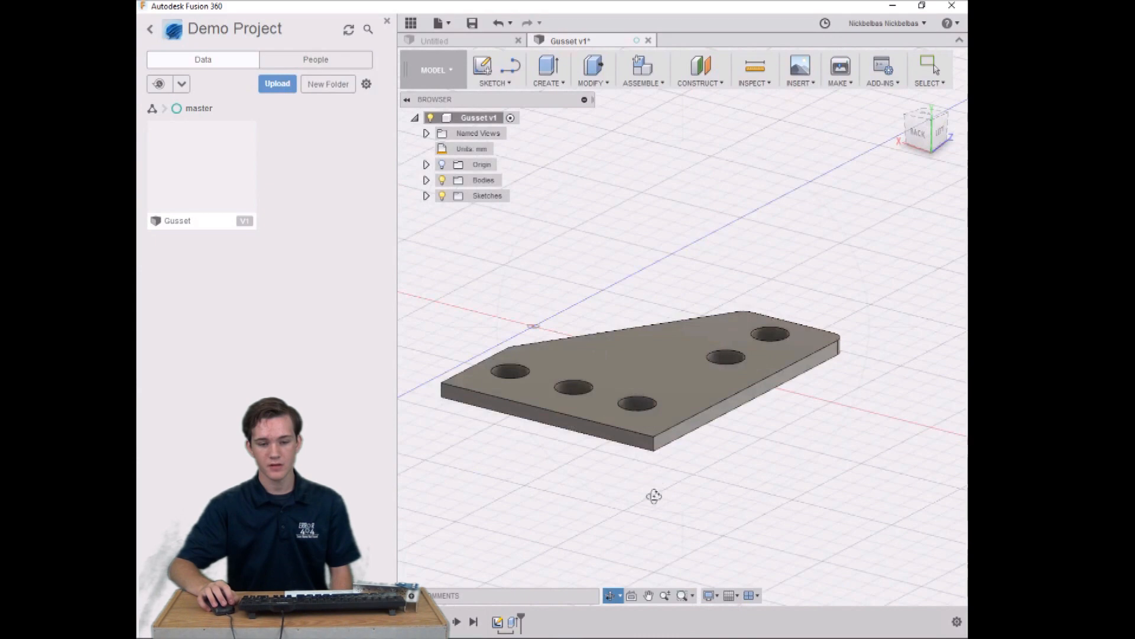
click(670, 600)
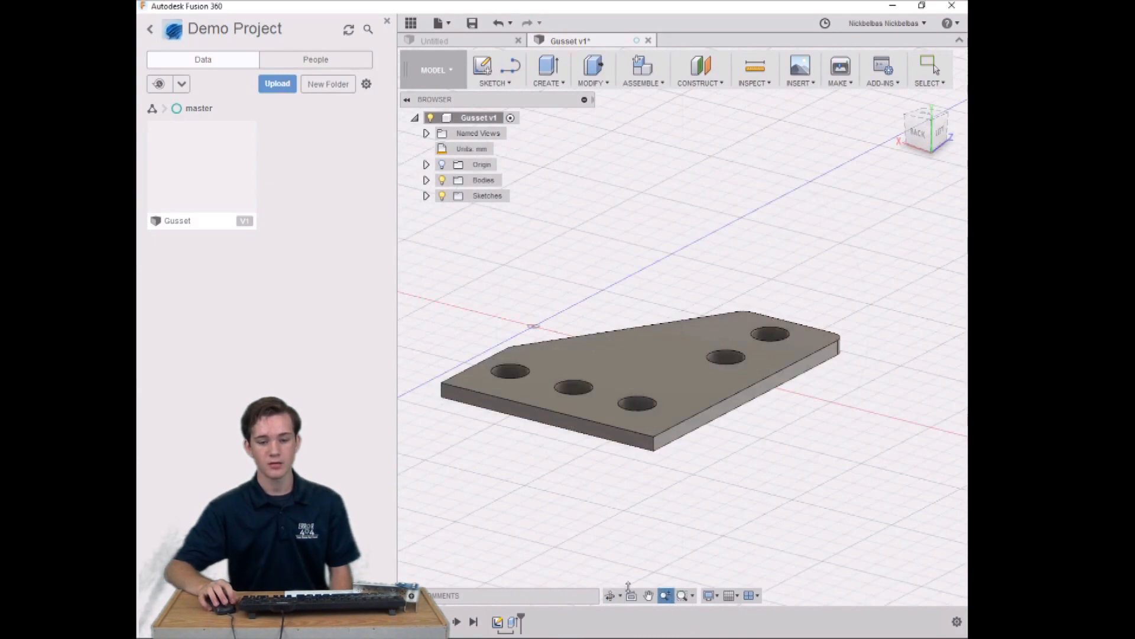
click(618, 596)
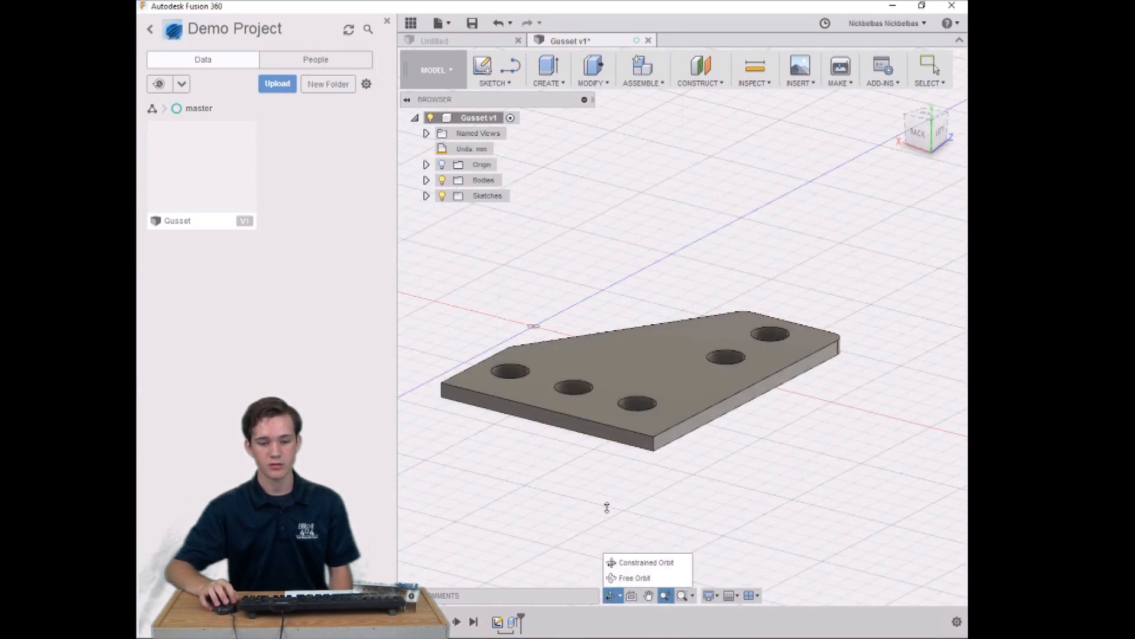
click(612, 595)
click(620, 596)
click(628, 576)
drag(565, 455, 683, 470)
click(665, 595)
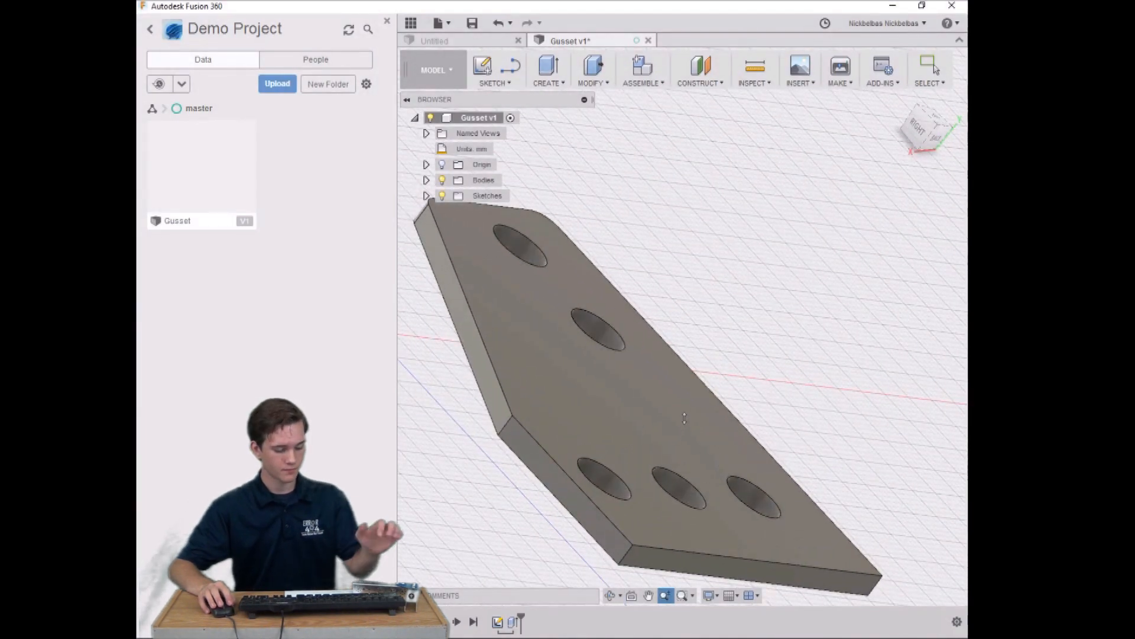
key(Escape)
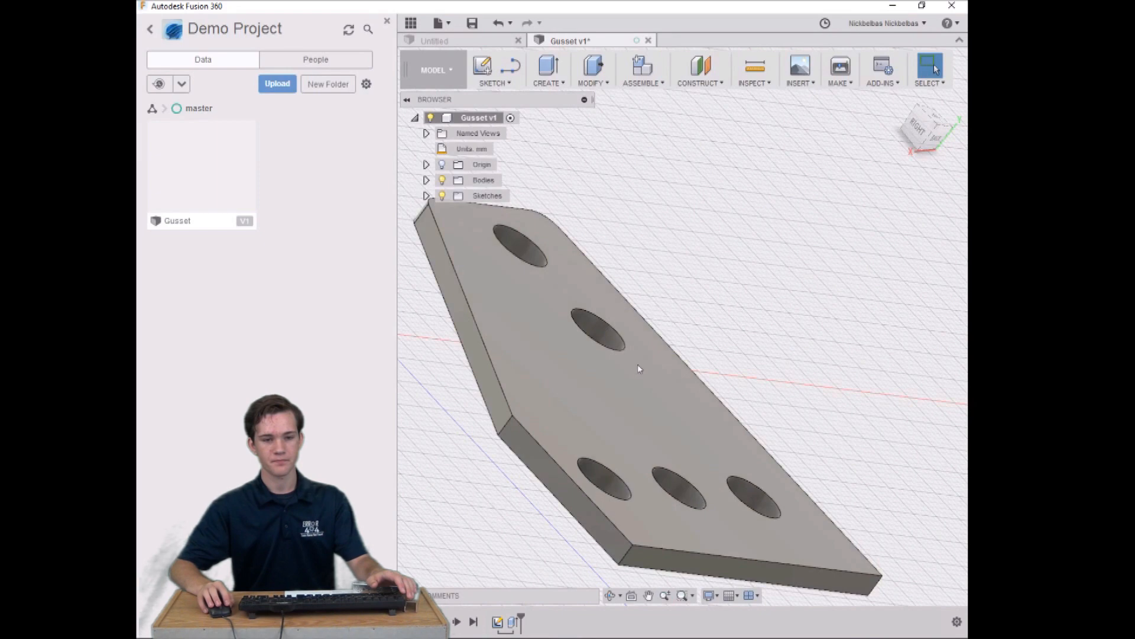
- Fillet the two thickness edges at the ends of the plate's short side beside the three-hole row with a 3 mm constant radius
click(490, 84)
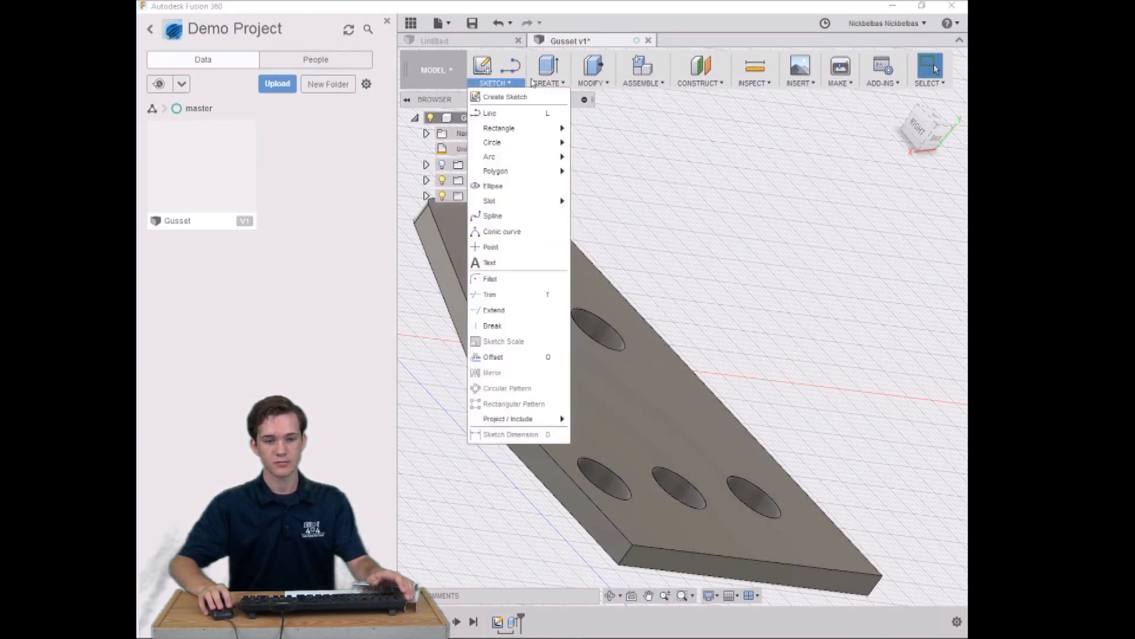
click(762, 197)
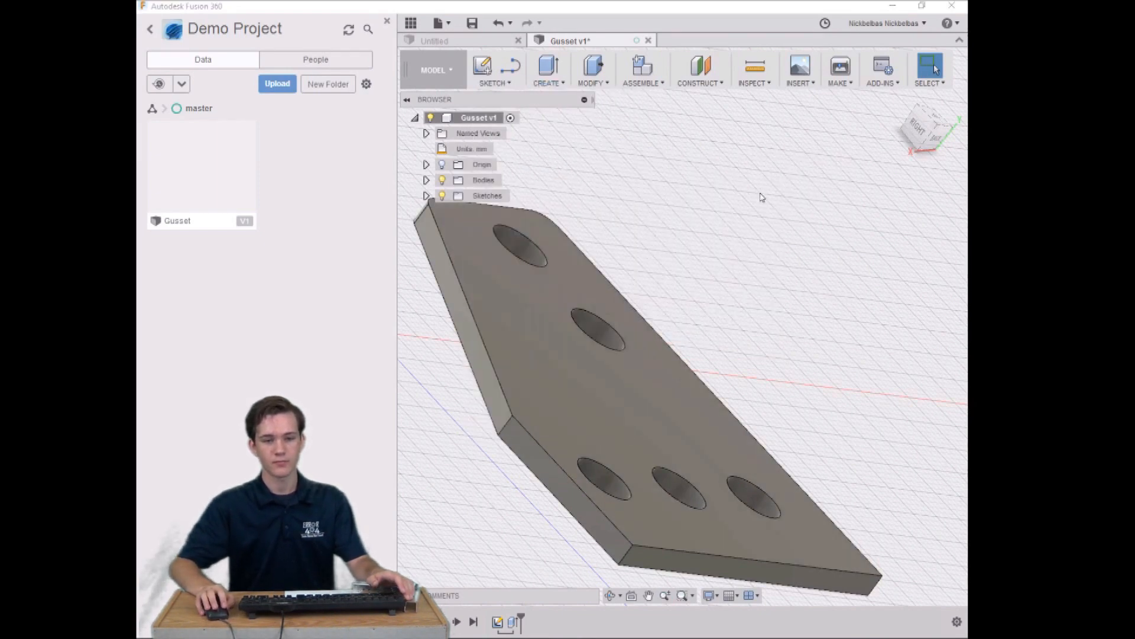
click(591, 83)
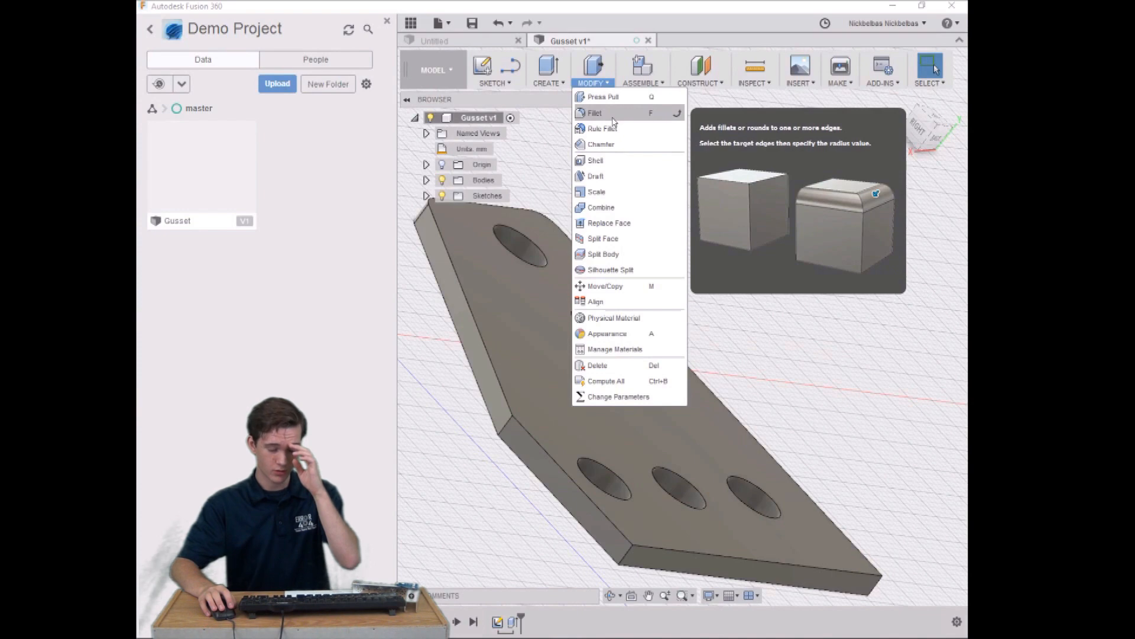
click(597, 112)
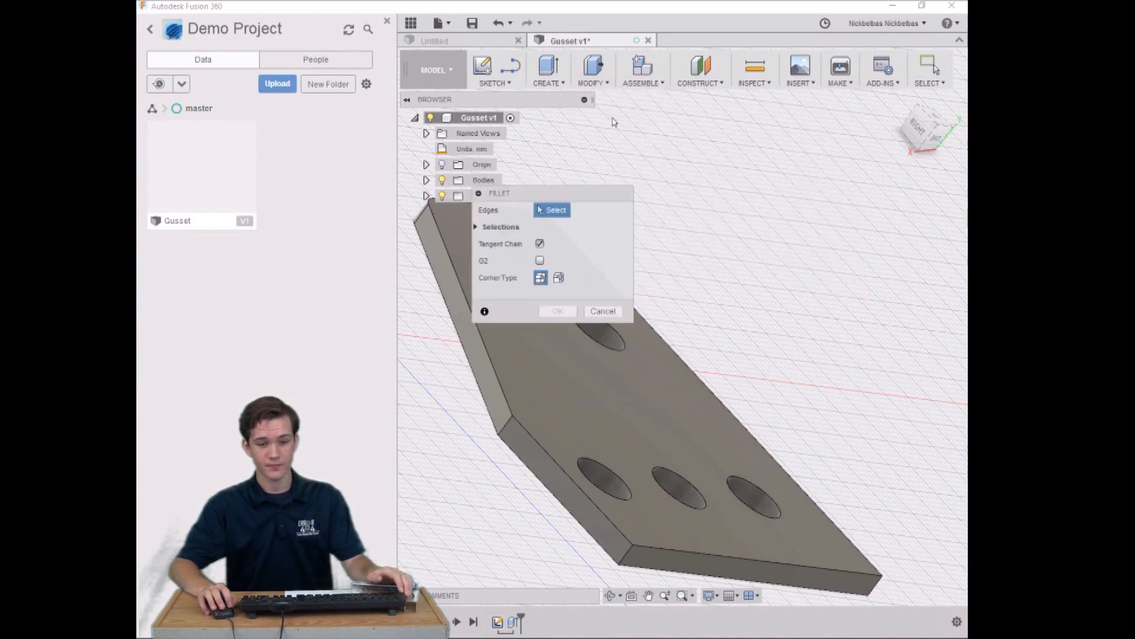
click(505, 431)
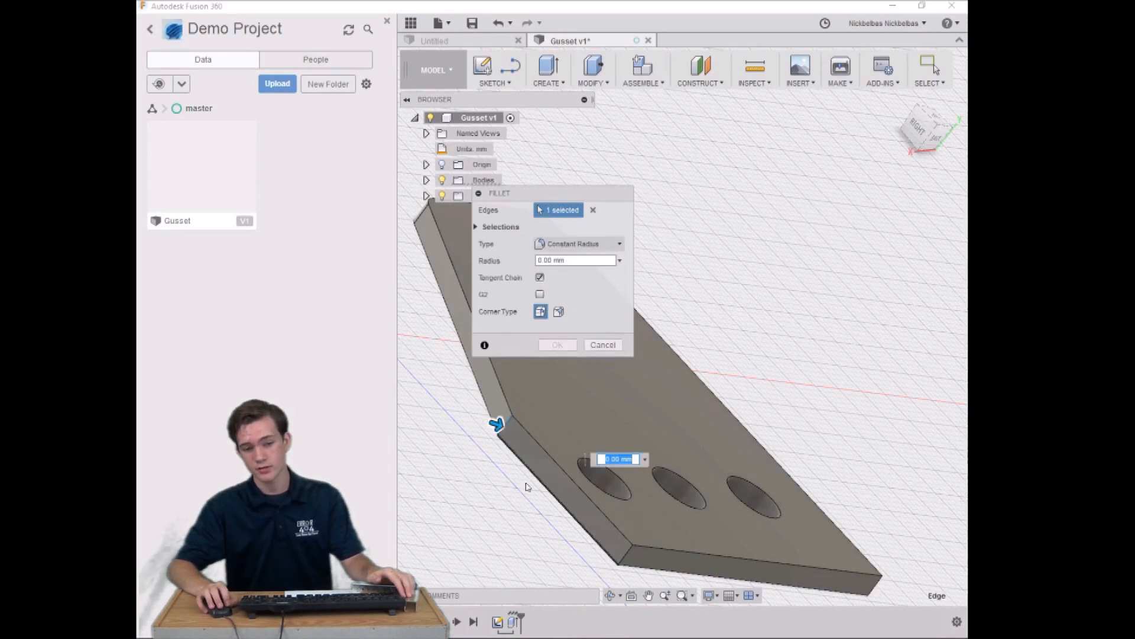
click(624, 559)
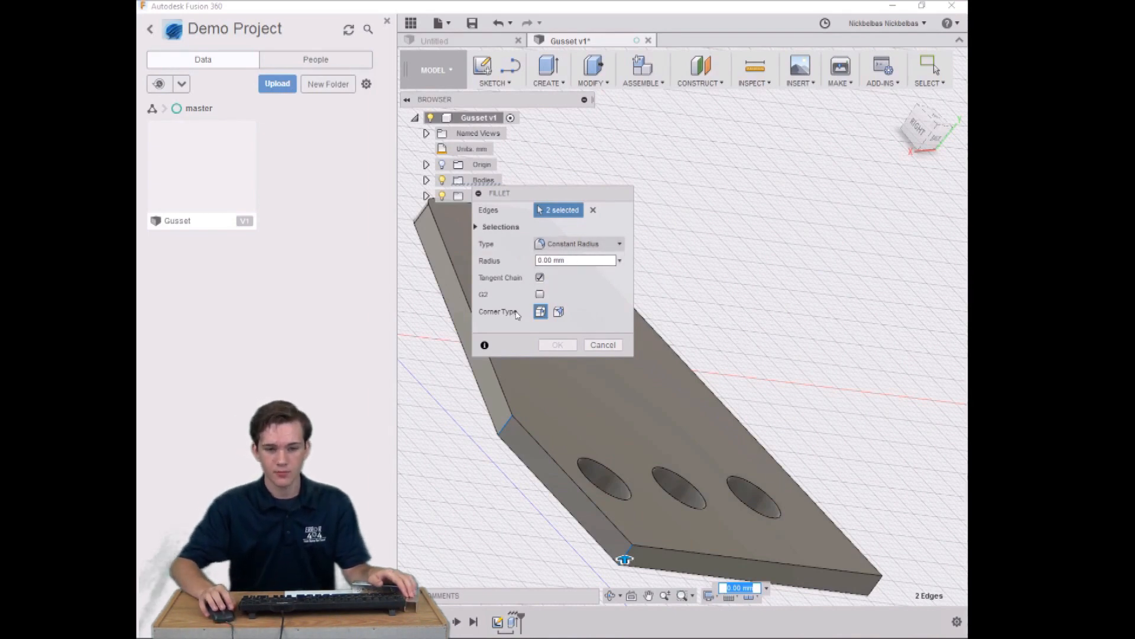
click(569, 261)
drag(568, 261, 534, 261)
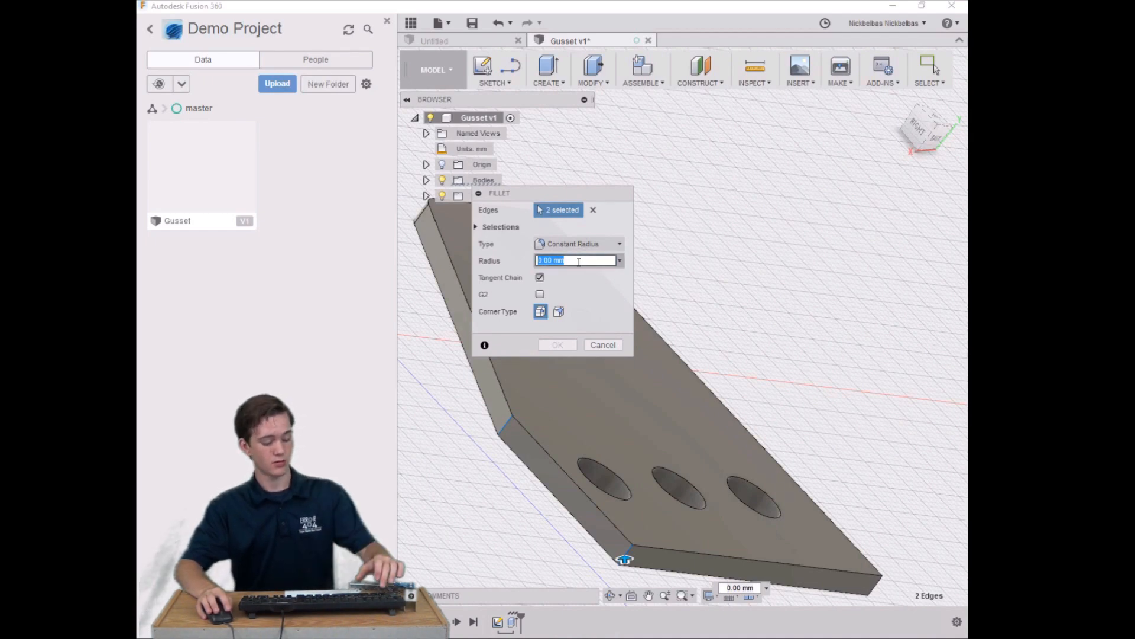
text(3)
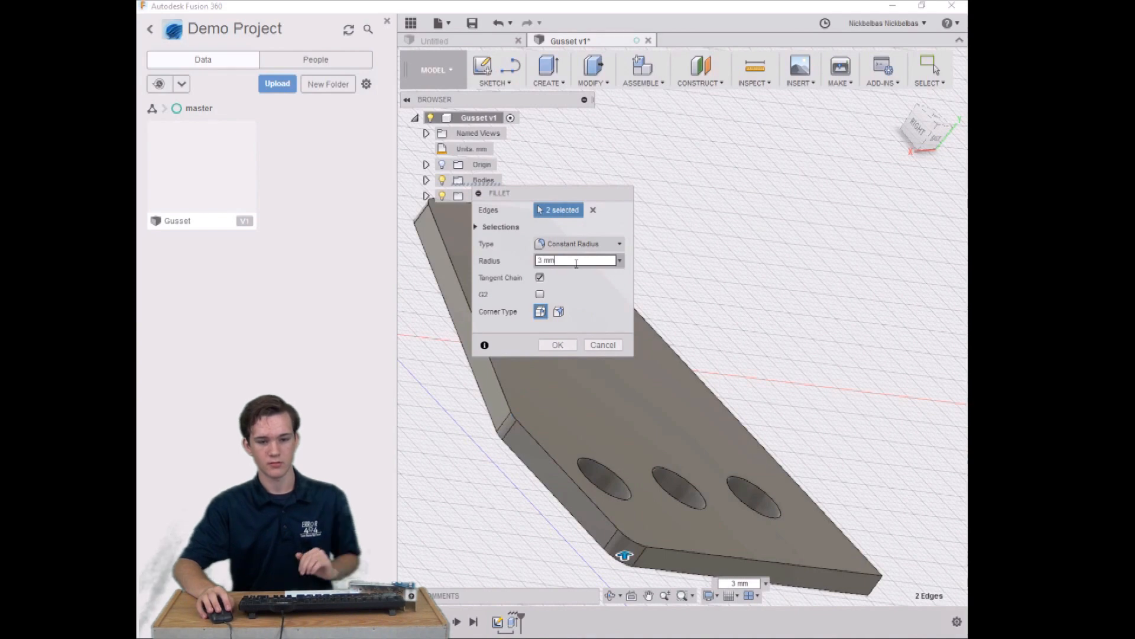
click(558, 345)
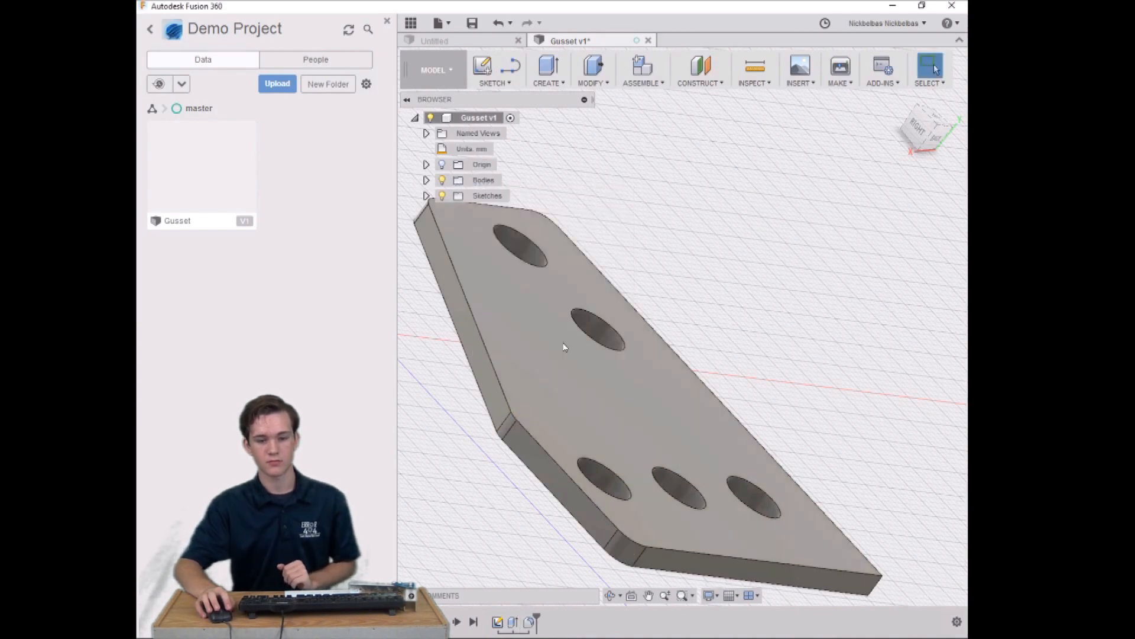
- Chamfer the sharp thickness edge where the long straight side meets the side along the three-hole row, equal distance 3 mm
click(610, 595)
drag(623, 522, 687, 377)
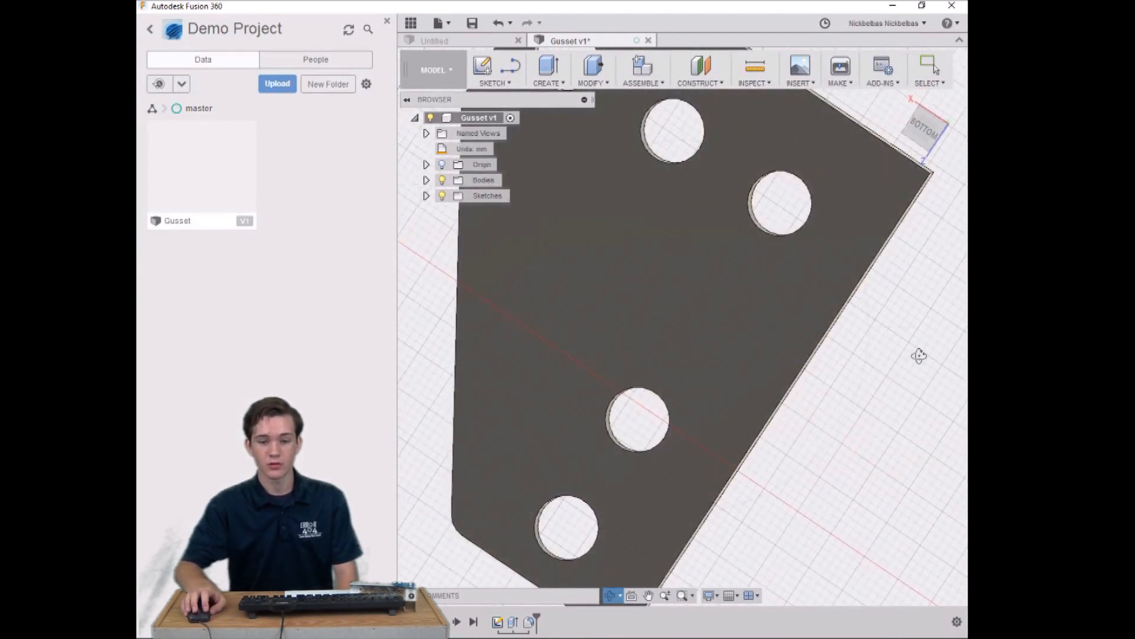
key(Escape)
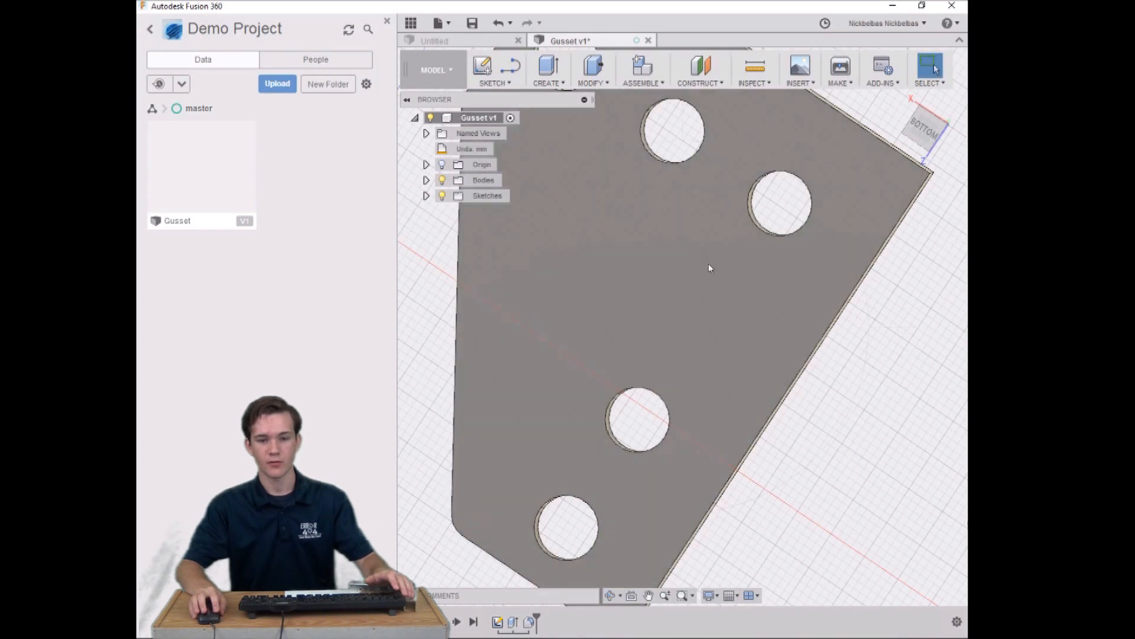
click(604, 84)
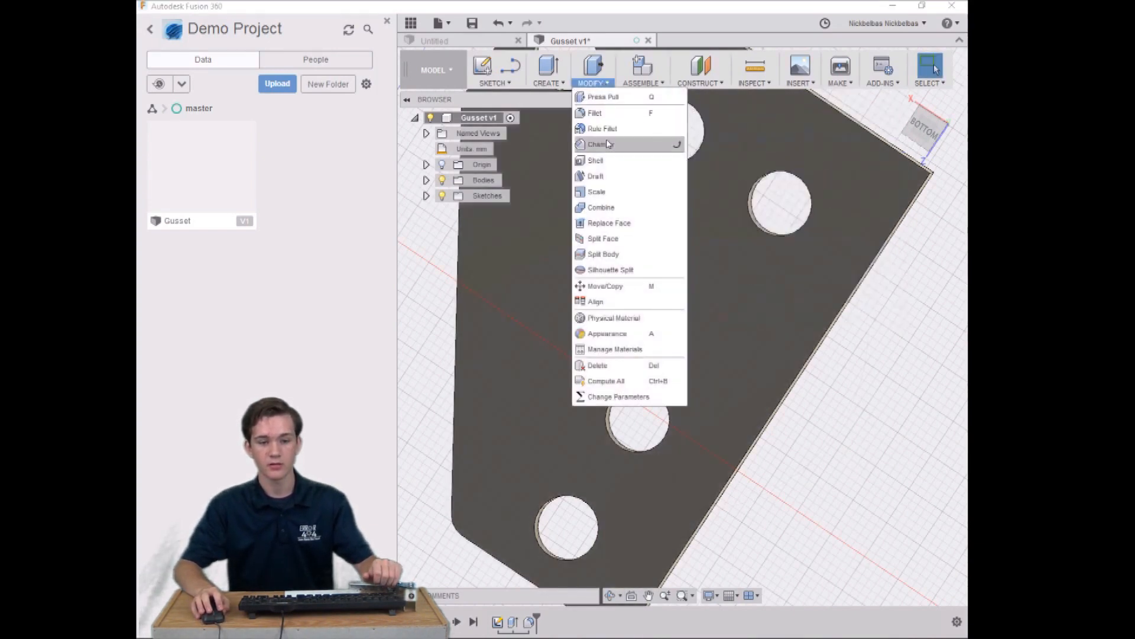
click(600, 146)
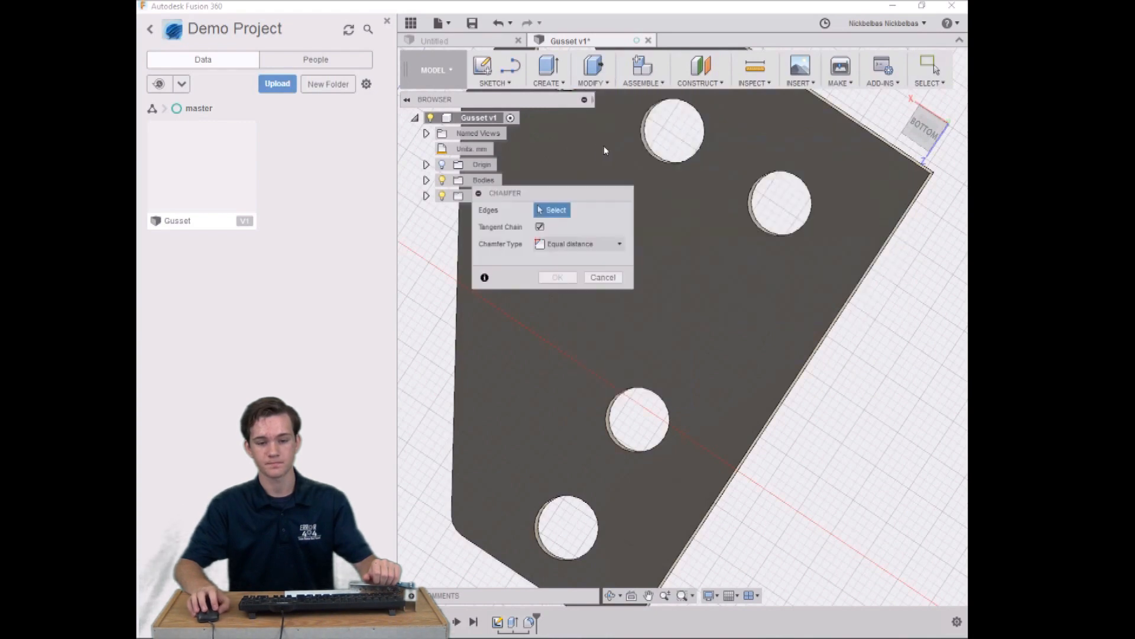
click(609, 597)
drag(680, 411, 634, 440)
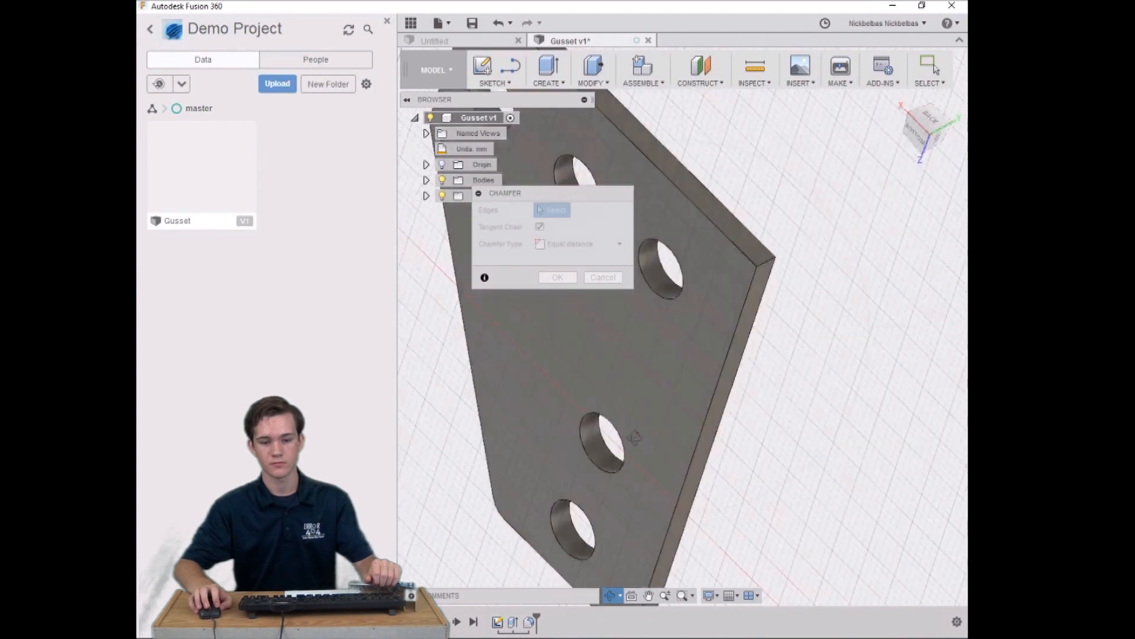
click(665, 596)
drag(735, 410, 744, 441)
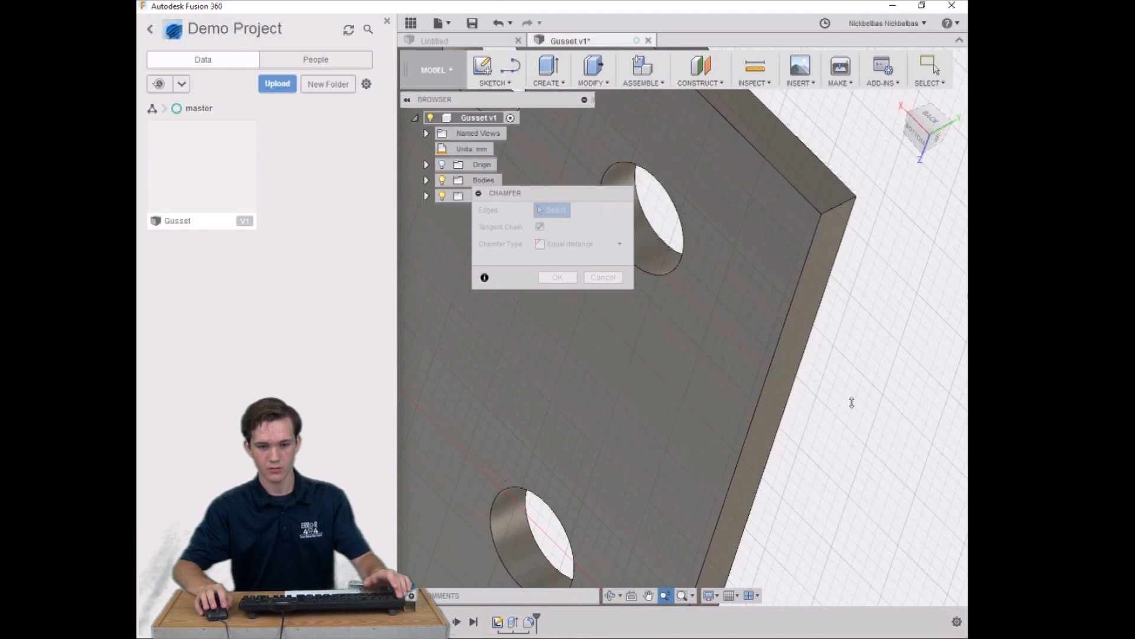
key(Escape)
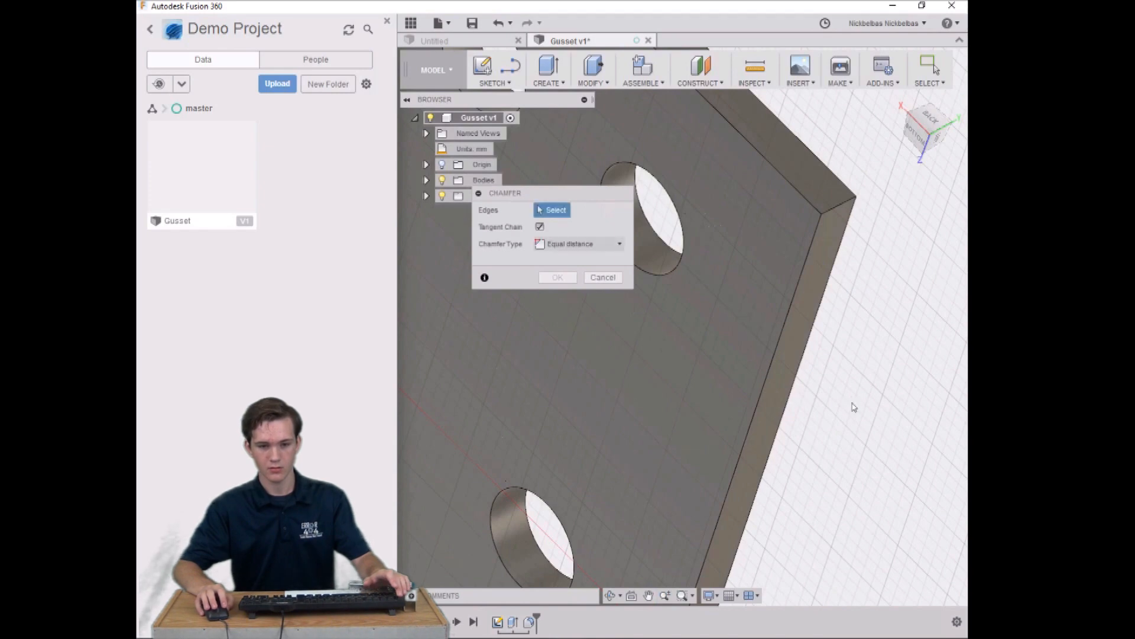
click(831, 211)
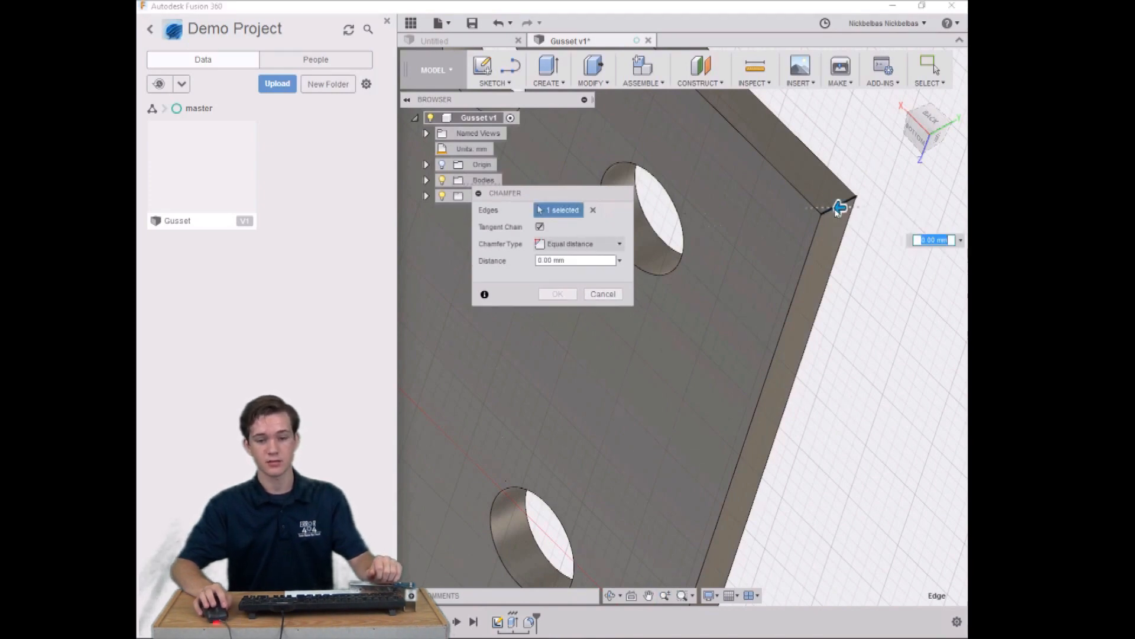
triple_click(556, 260)
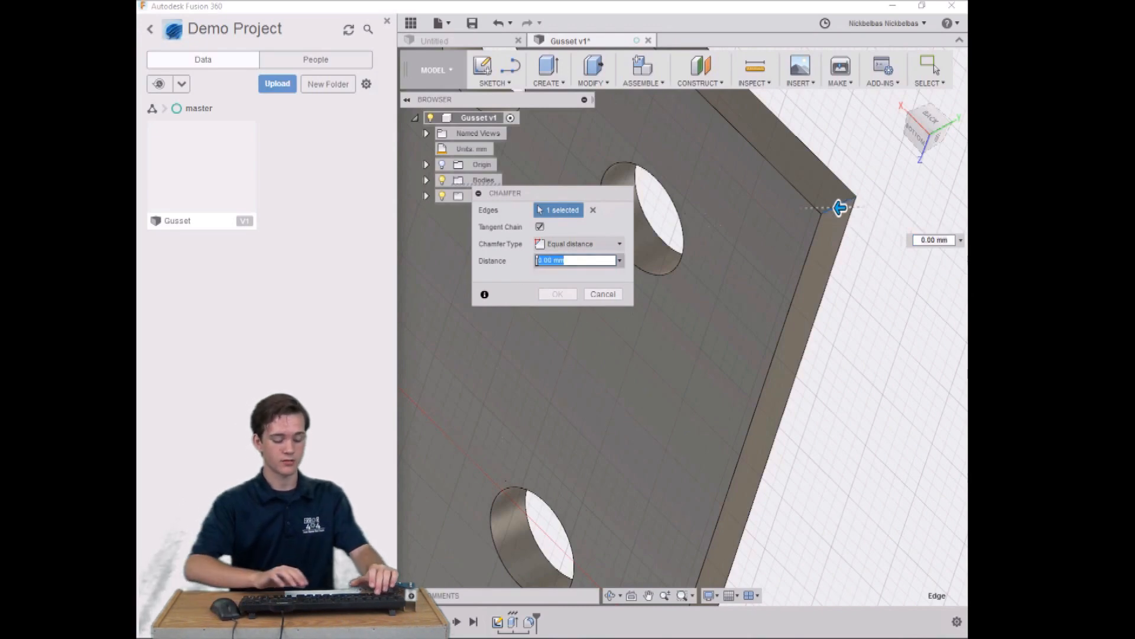
text(2)
text( mm)
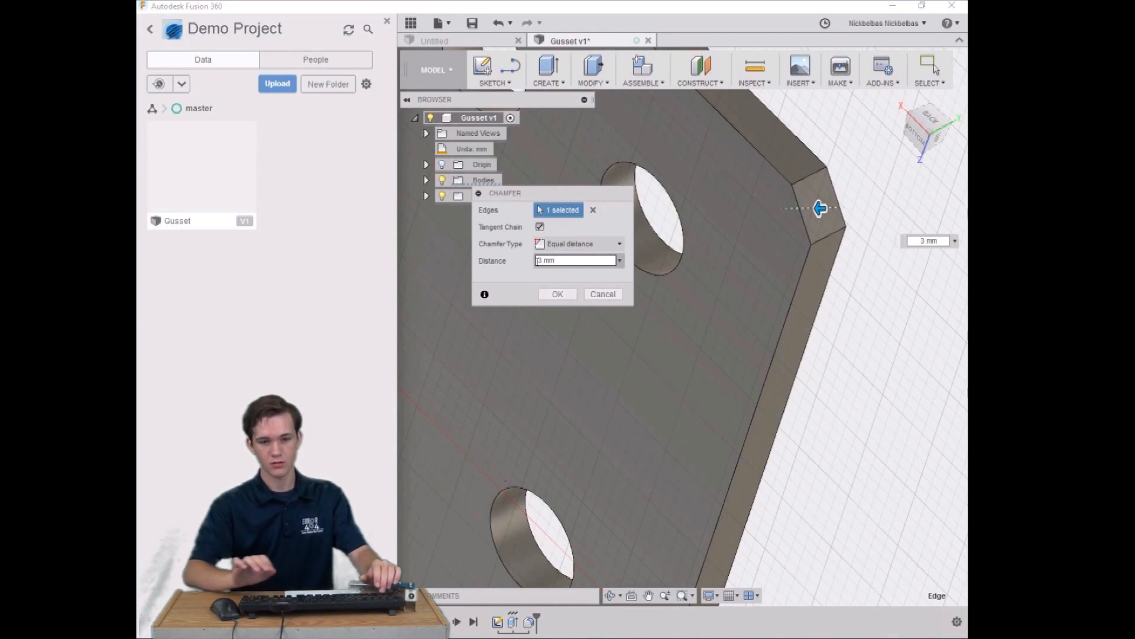
key(Return)
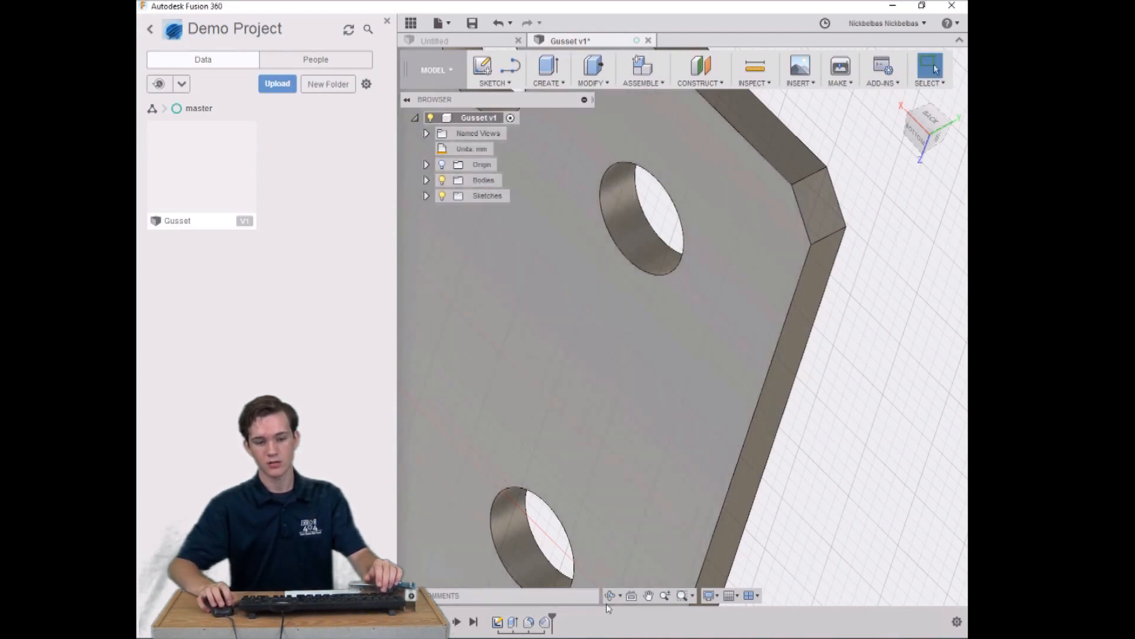
- Orbit, zoom and pan around the gusset plate to examine its chamfered corner and filleted corners from both faces
mouse_move(652, 435)
shift+middle_down()
mouse_move(673, 421)
mouse_move(641, 431)
mouse_move(669, 449)
mouse_move(656, 435)
shift+middle_up()
drag(657, 435, 661, 442)
click(665, 596)
drag(741, 438, 746, 376)
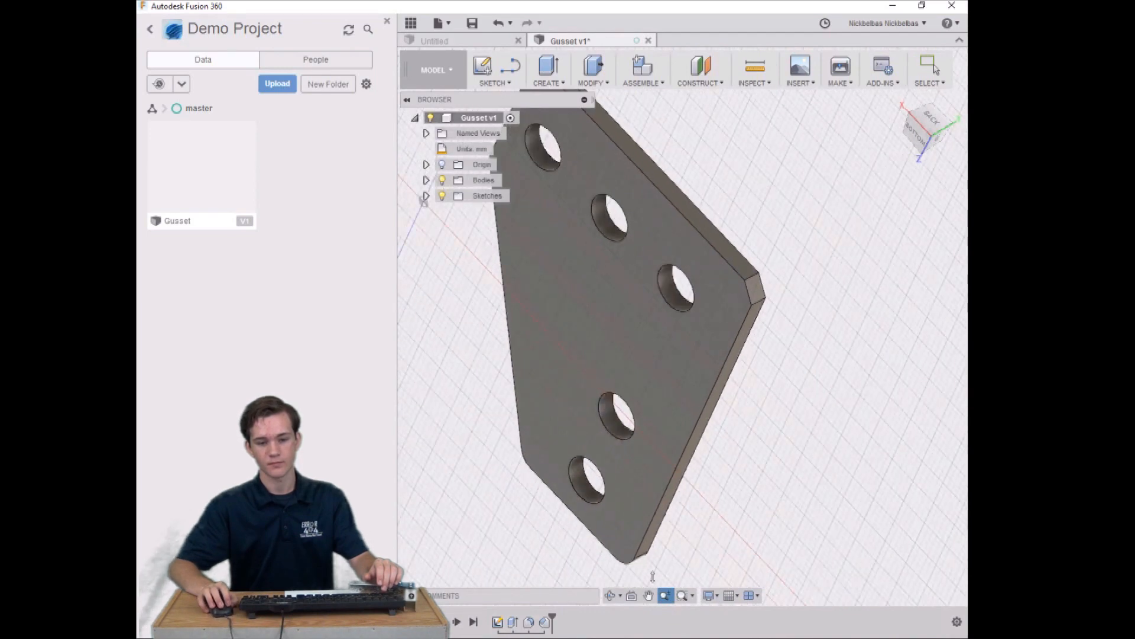
click(612, 595)
drag(664, 434, 515, 358)
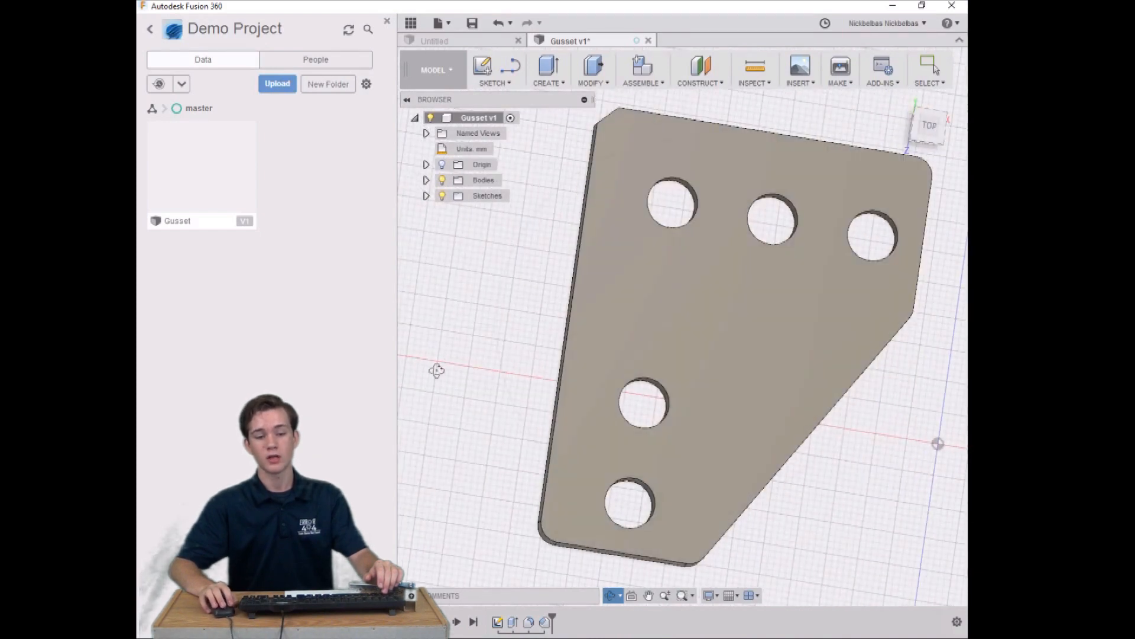
middle_drag(419, 246, 562, 311)
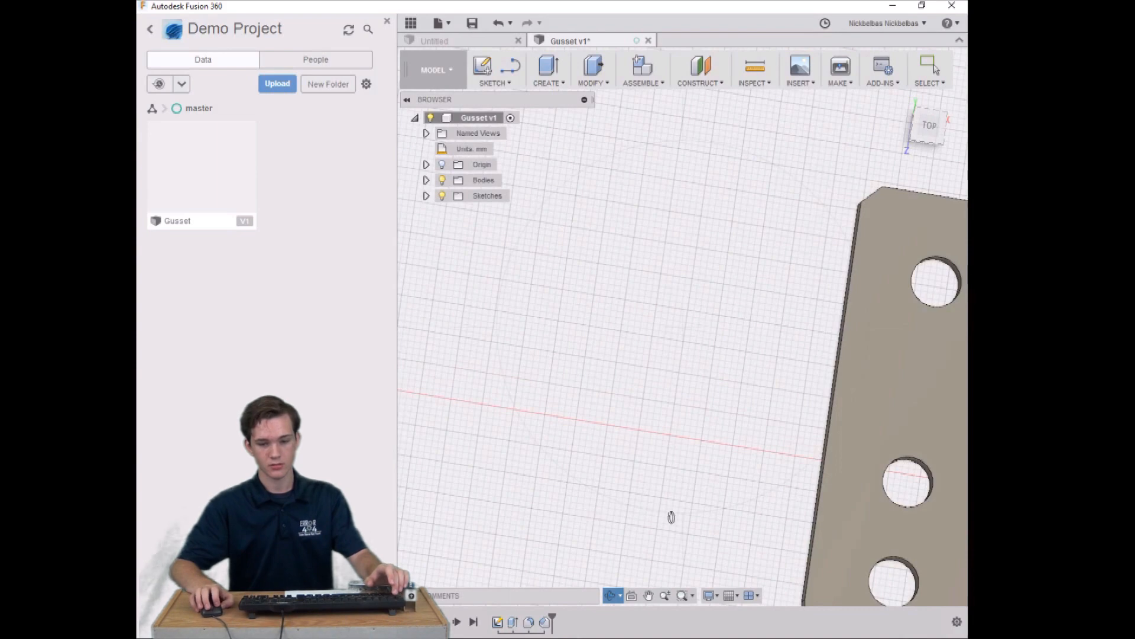
click(648, 595)
drag(851, 412, 648, 284)
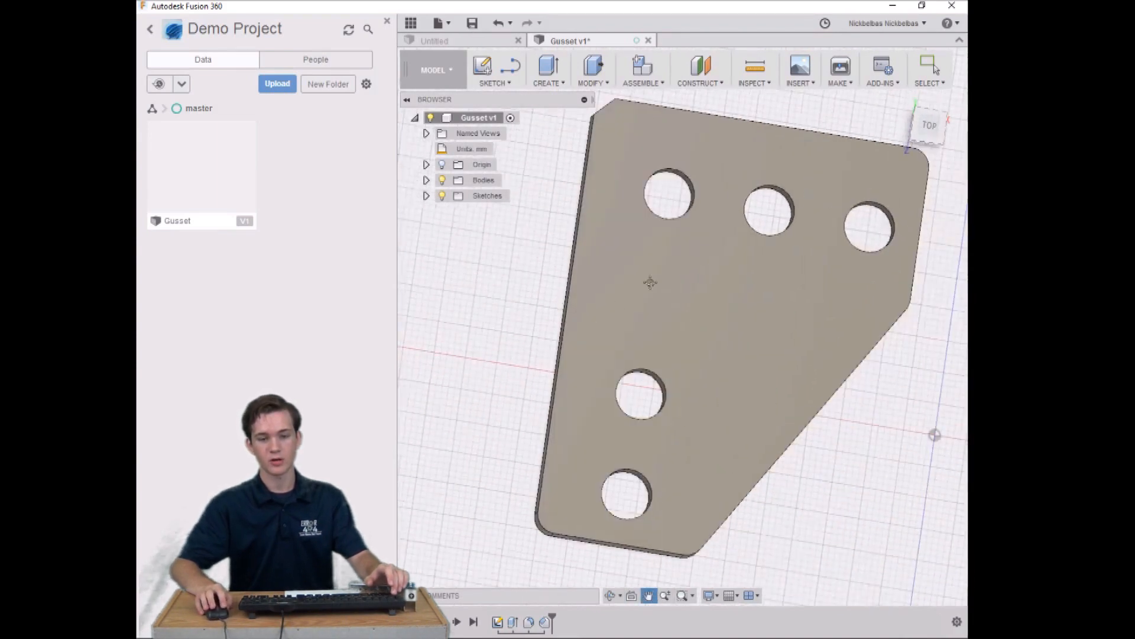
right_click(429, 443)
click(481, 463)
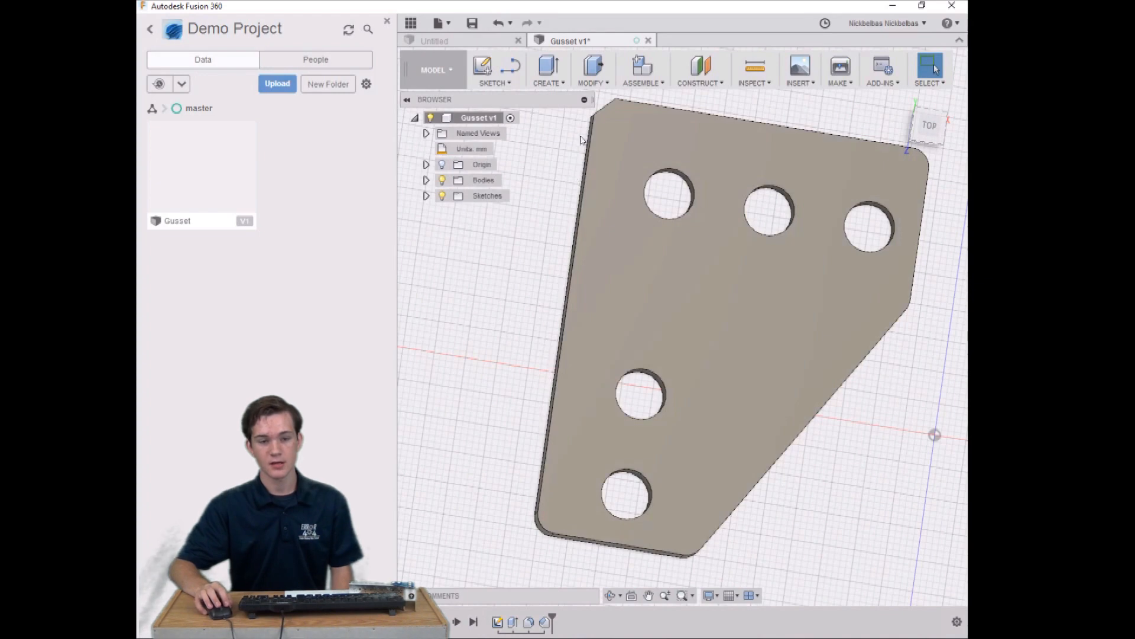
- Add a simple hole 8 mm in diameter and 0.125 in deep on the top face, between the three-hole row and the two-hole column
click(562, 84)
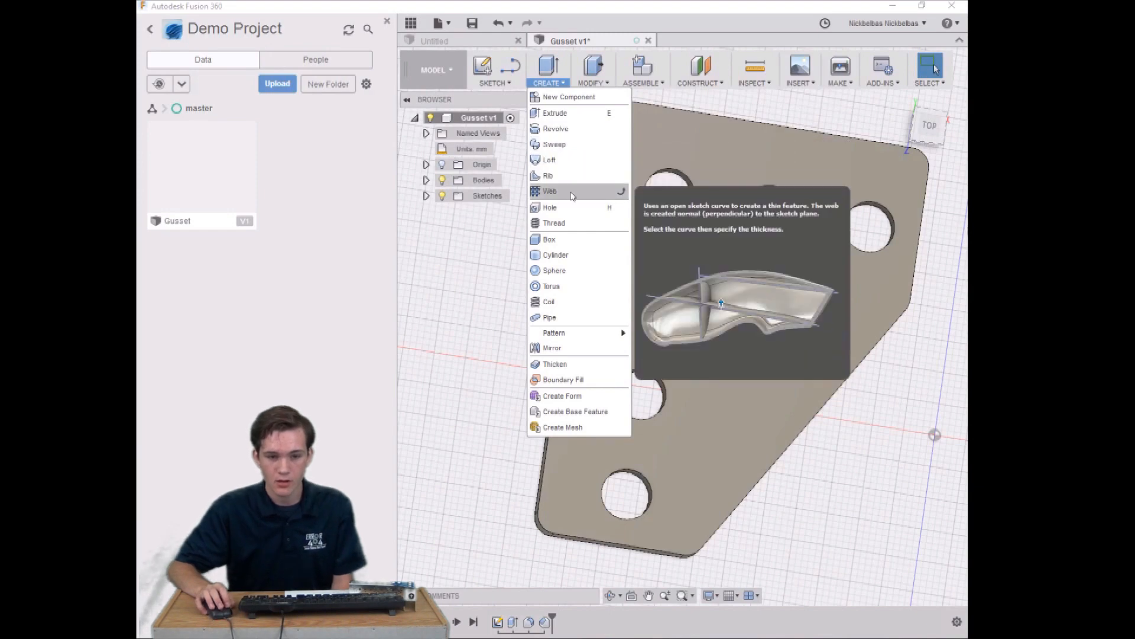
click(566, 210)
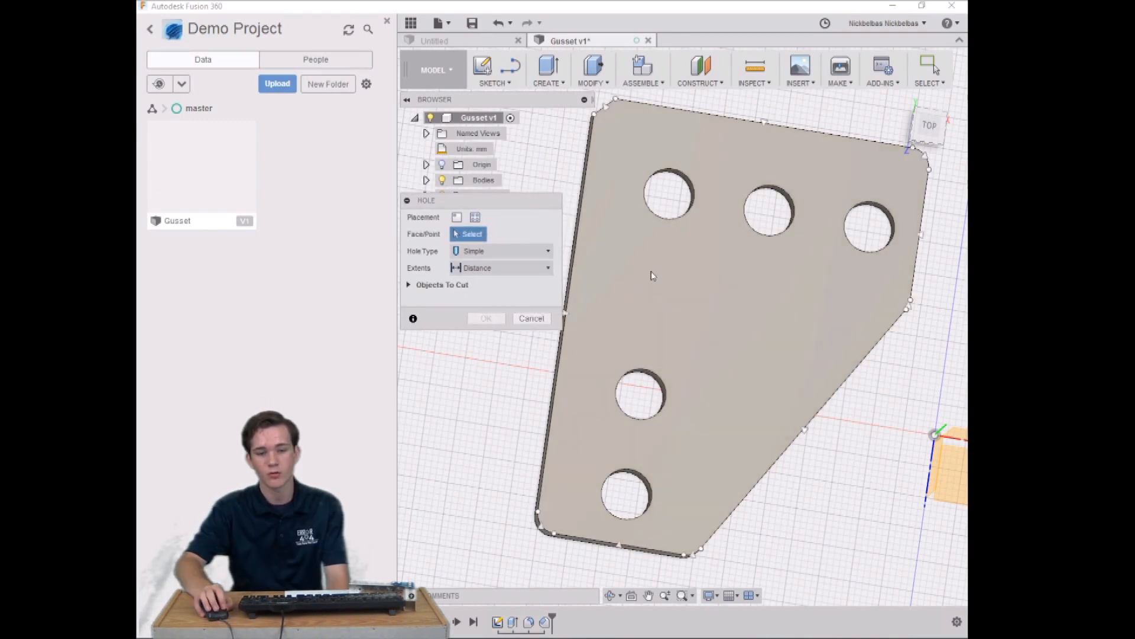
click(654, 288)
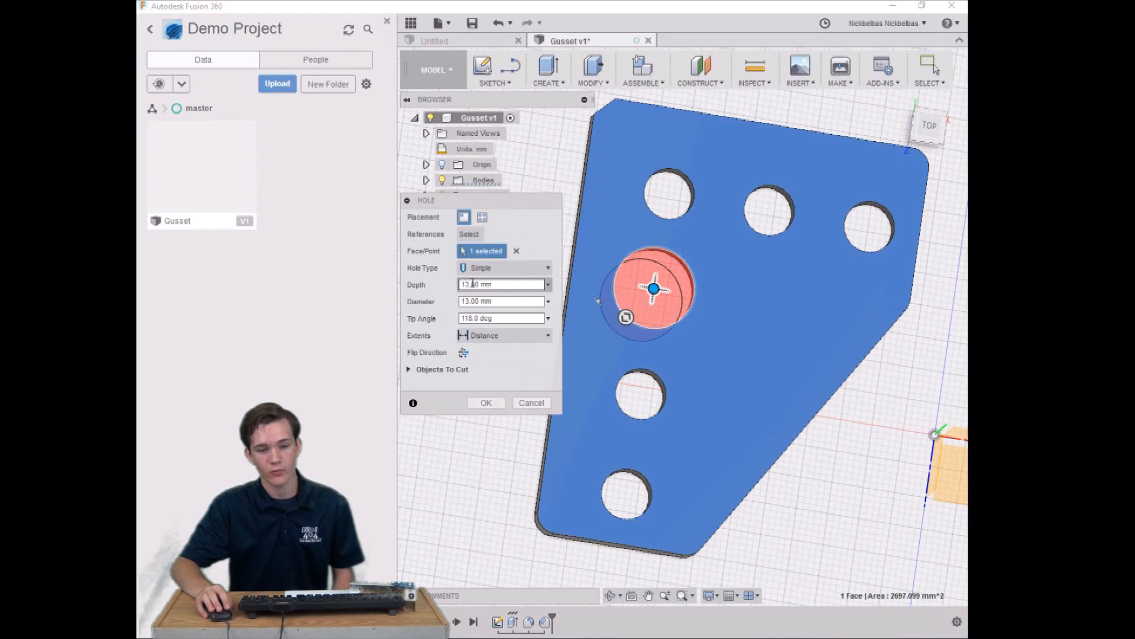
drag(480, 285, 449, 286)
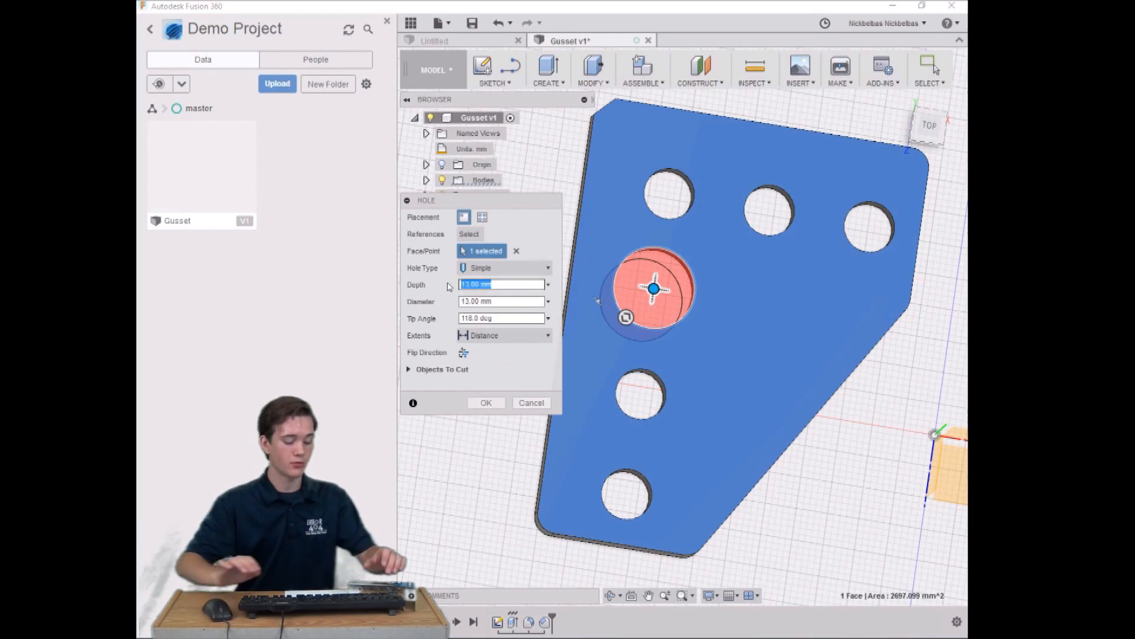
text(125)
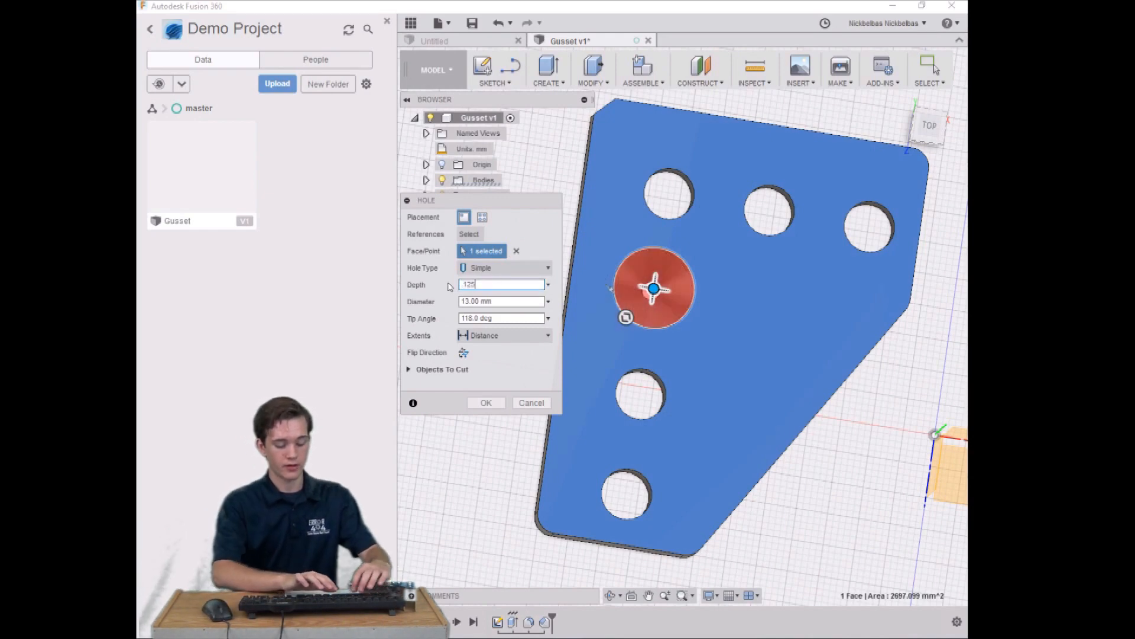
text( in)
click(478, 302)
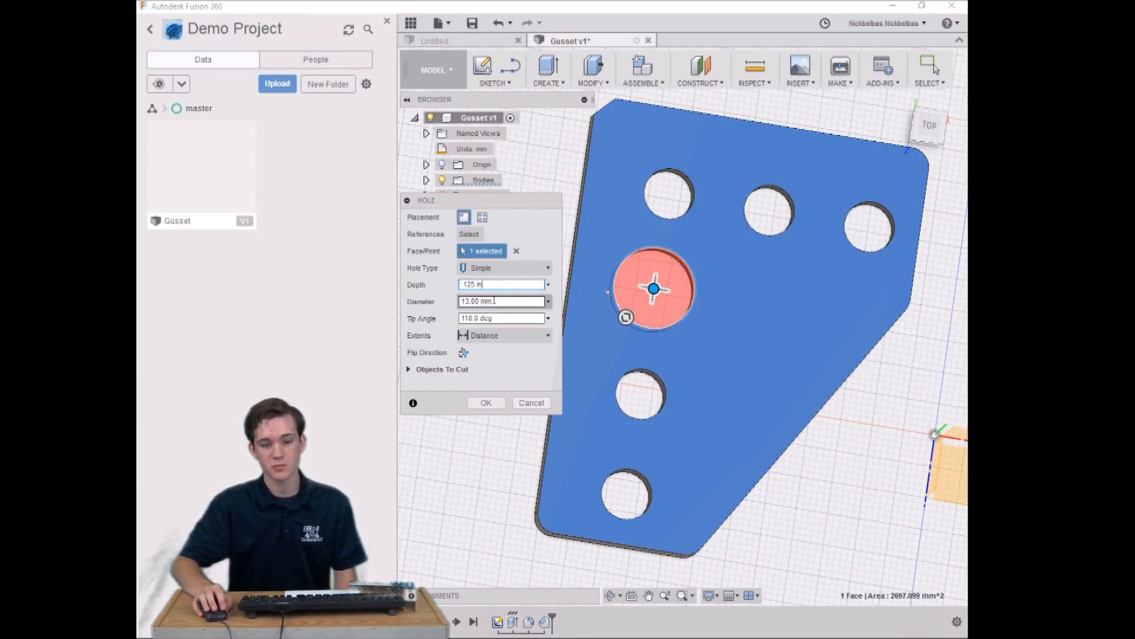
drag(540, 301, 415, 285)
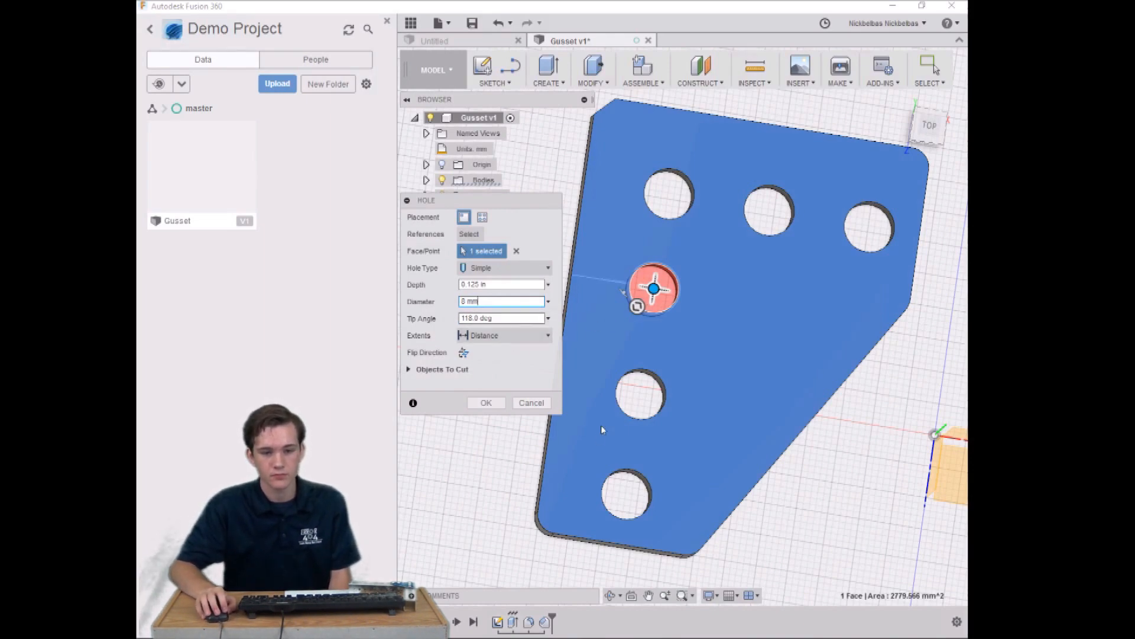
click(610, 595)
drag(621, 290, 509, 448)
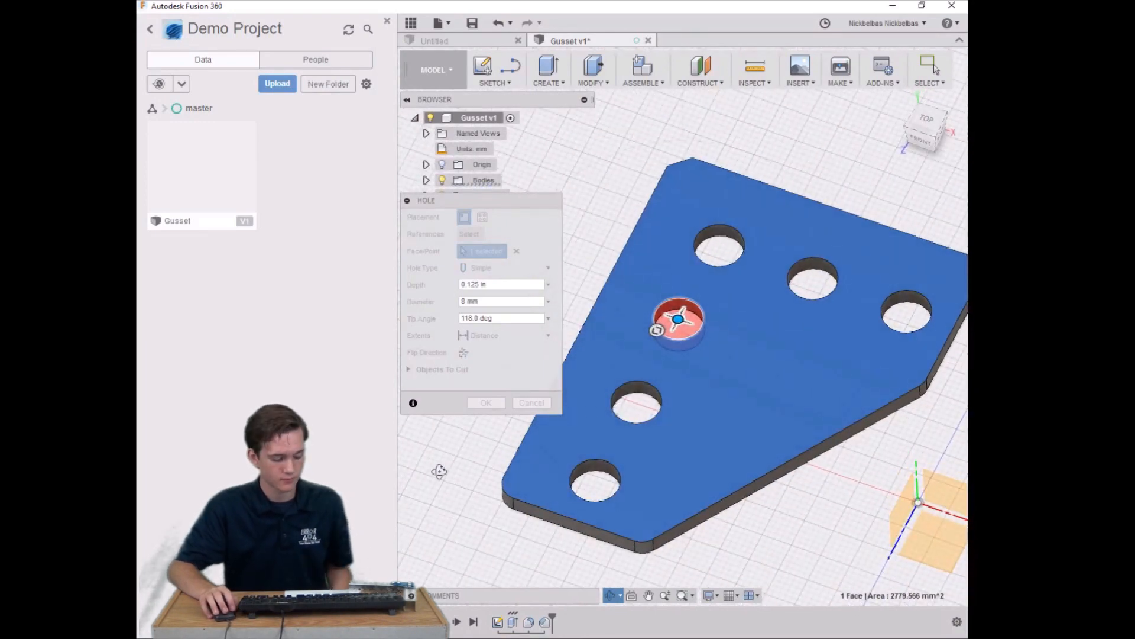
key(Escape)
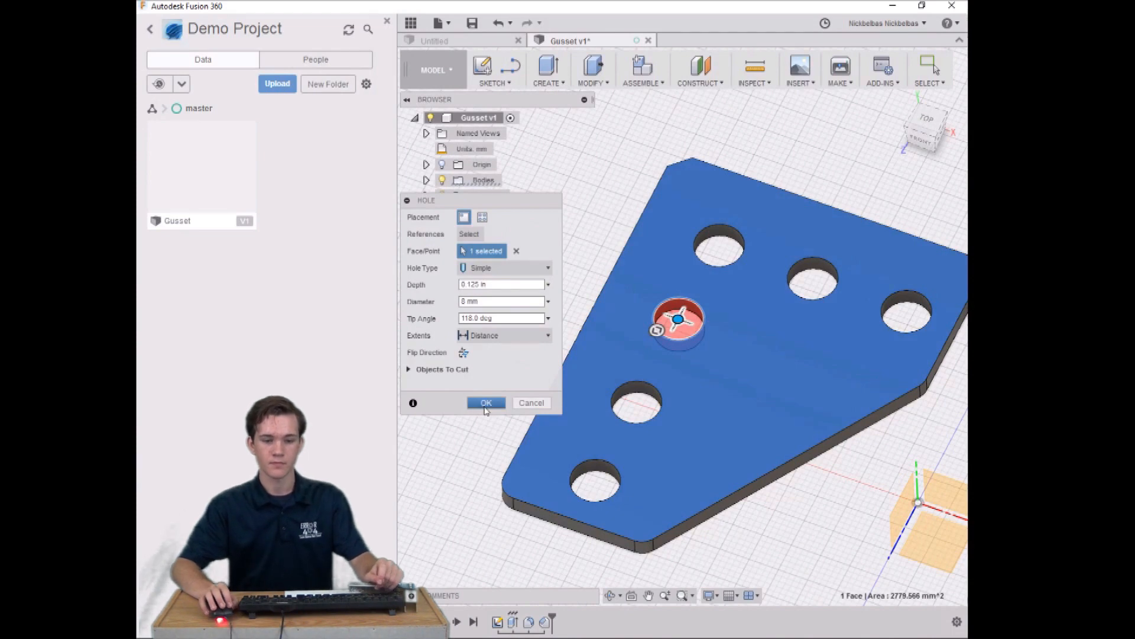
click(490, 405)
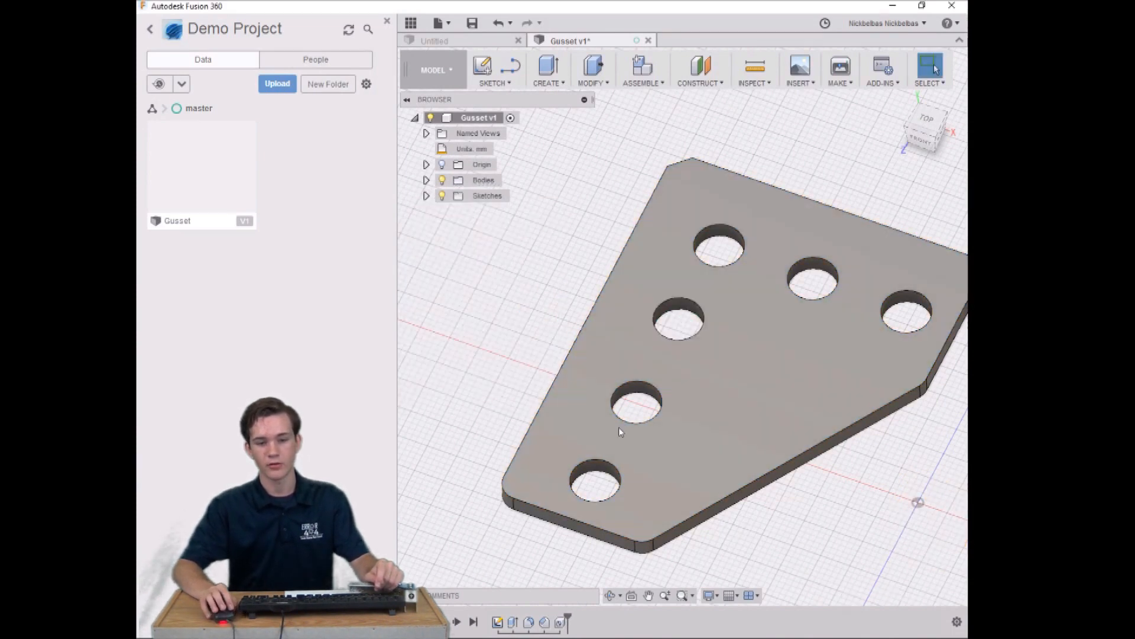
- Orbit around the plate to examine the new hole and look at the options available for its feature in the timeline
click(611, 596)
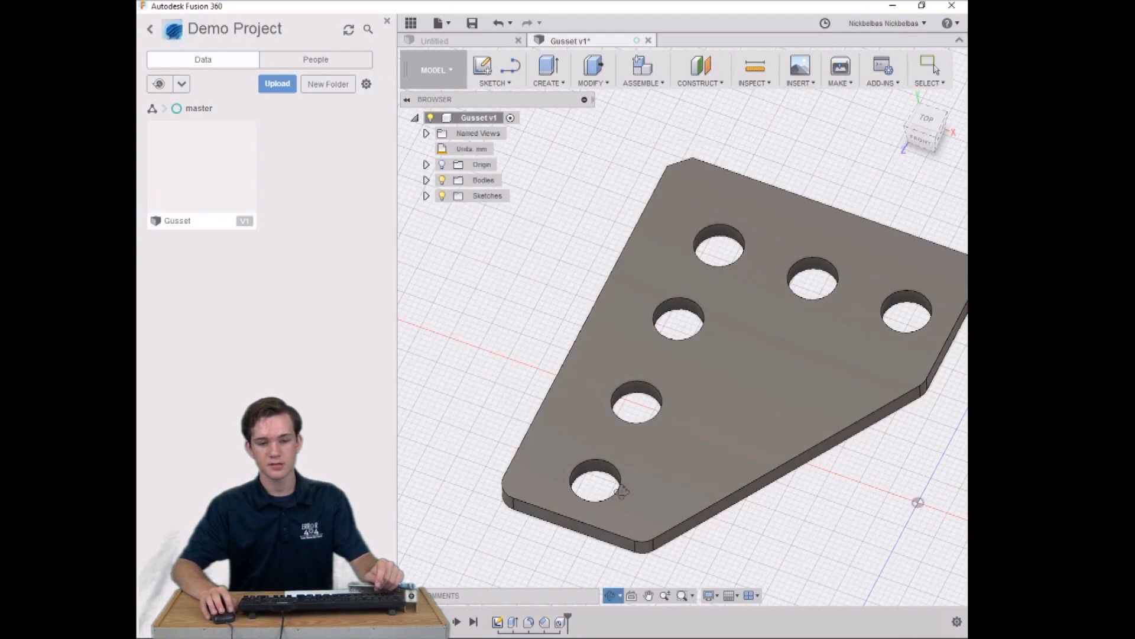
drag(603, 477, 678, 490)
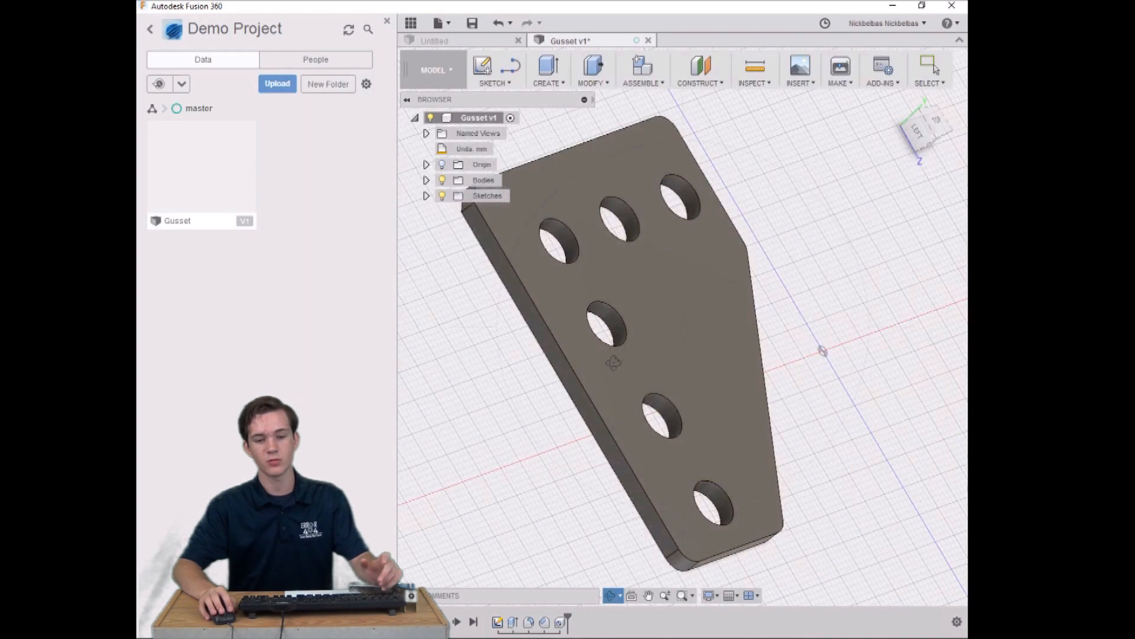
middle_drag(564, 531, 642, 520)
key(Escape)
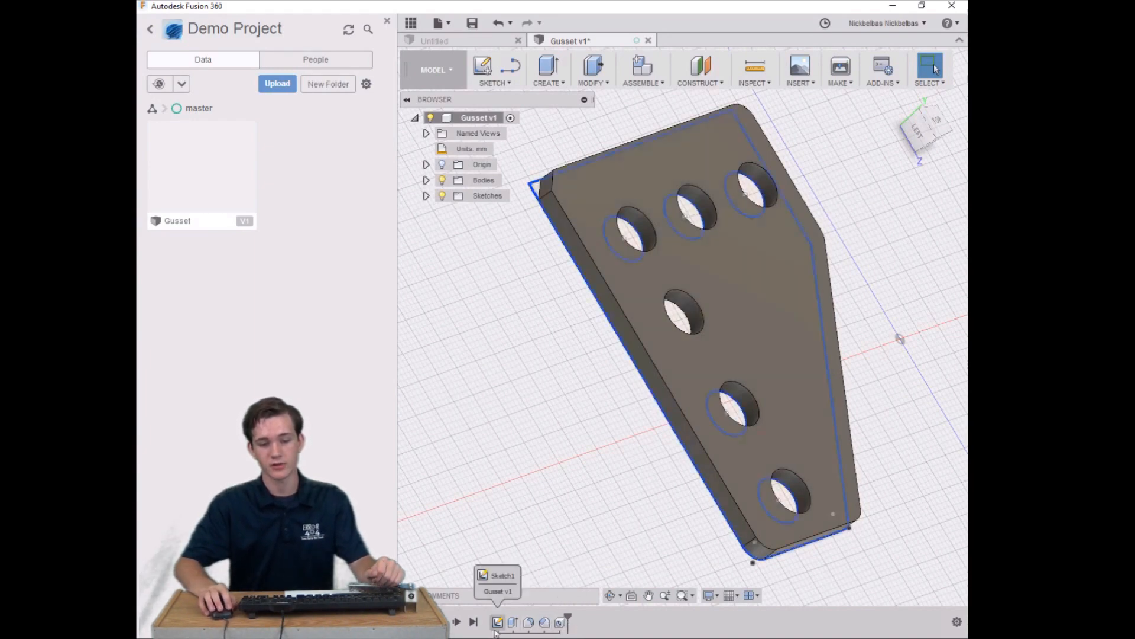
click(557, 624)
right_click(557, 624)
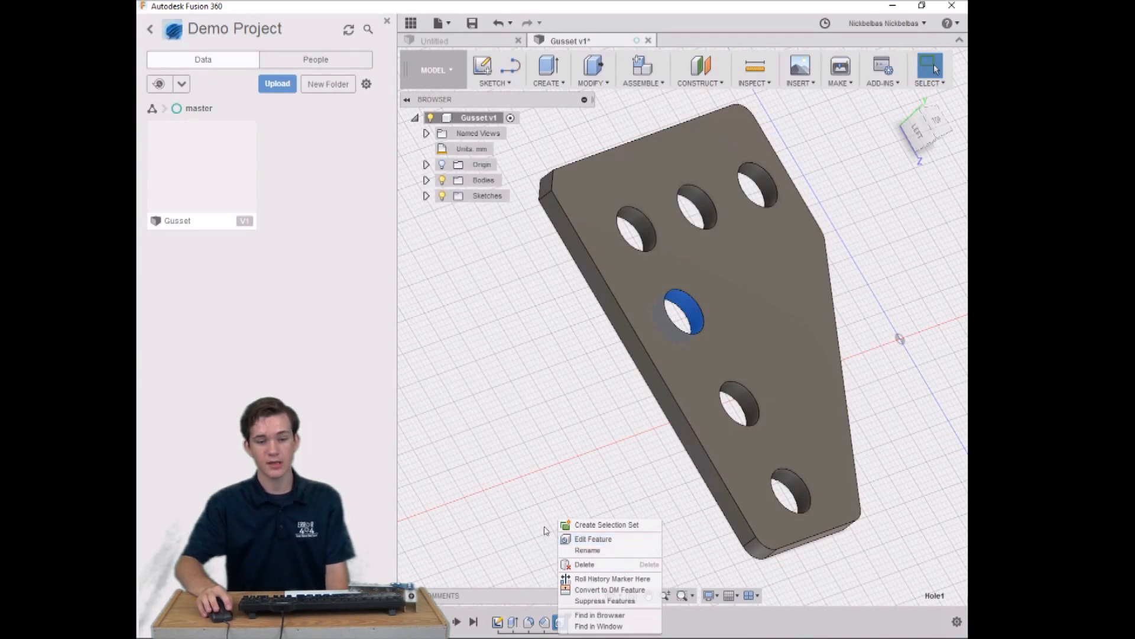
click(528, 498)
click(672, 361)
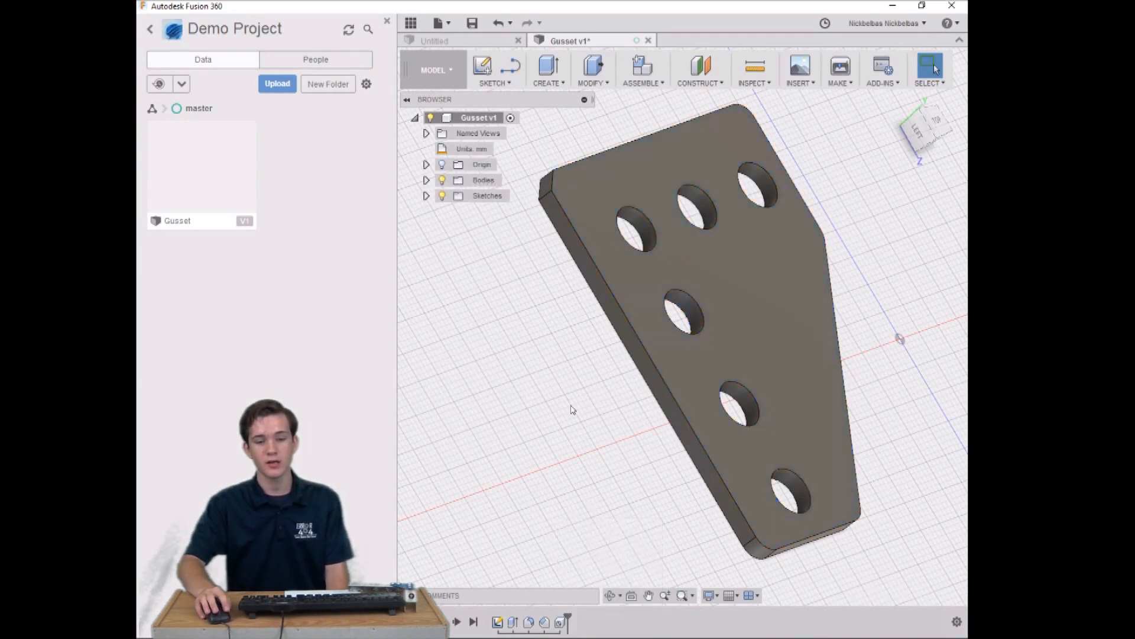
- Edit the added hole, reference the plate's long straight edge, and set the hole's distance from it to 13.5 mm
click(559, 622)
right_click(559, 623)
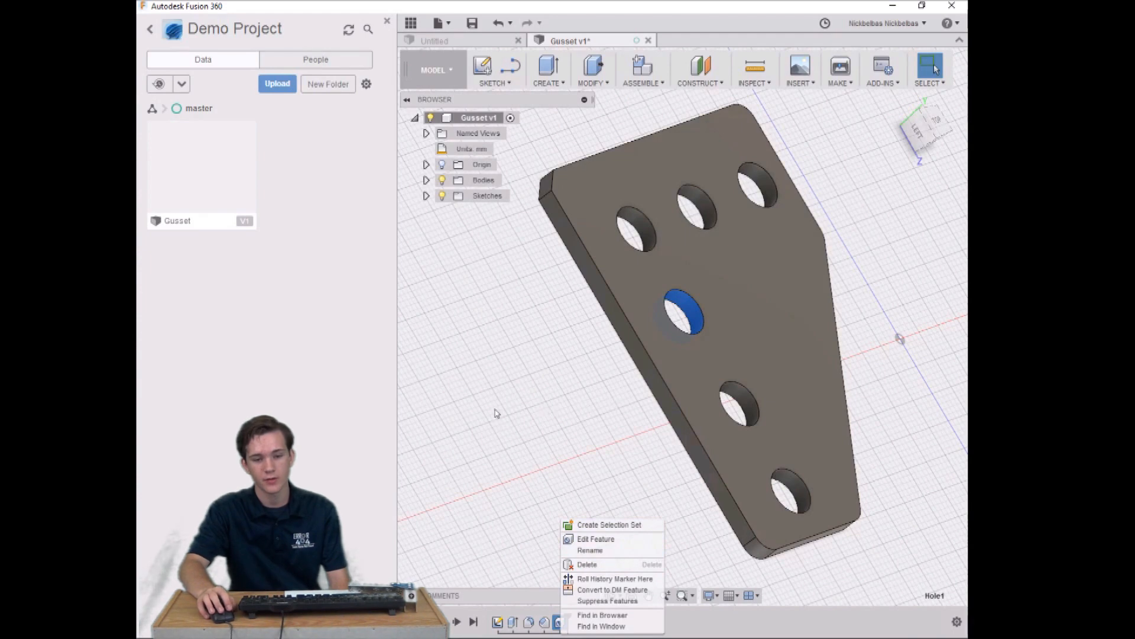
click(588, 539)
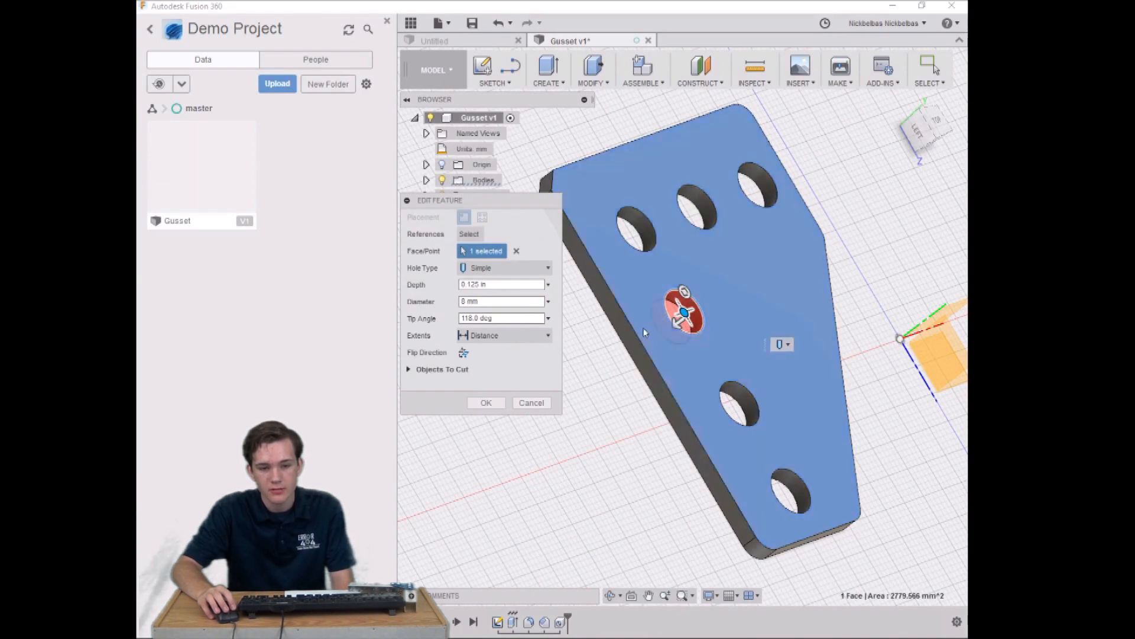
click(634, 335)
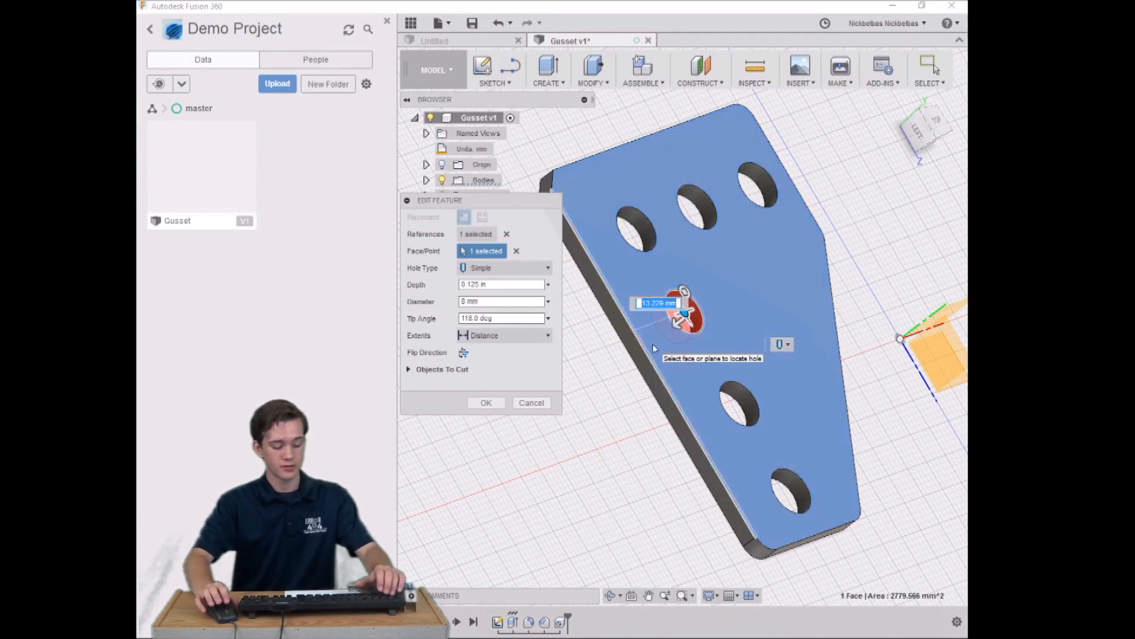
text(13.)
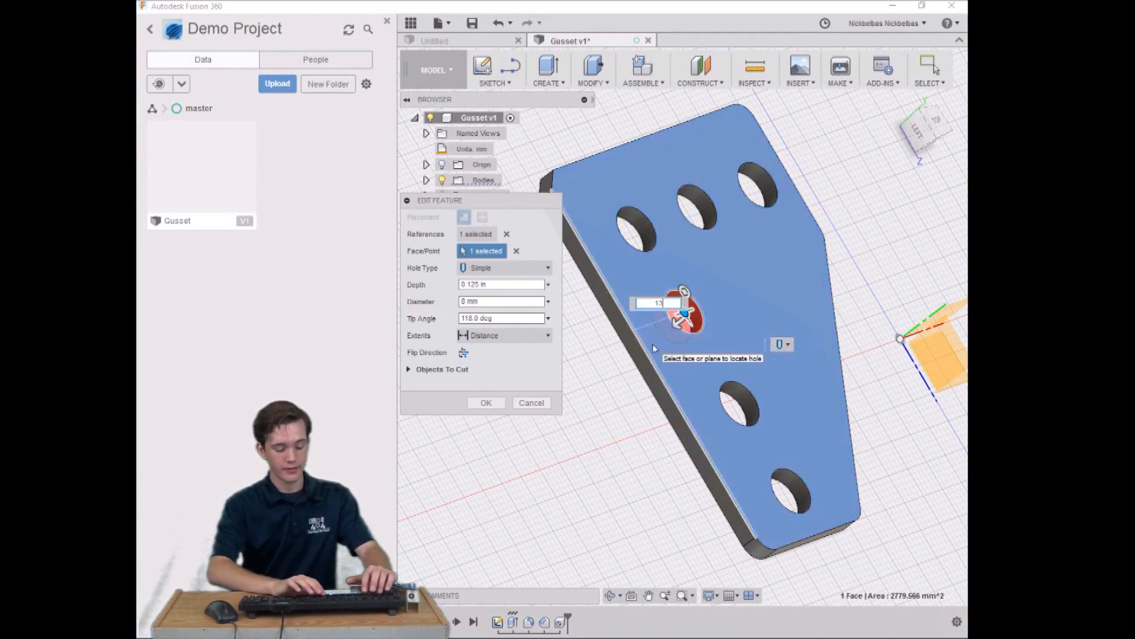
text(5)
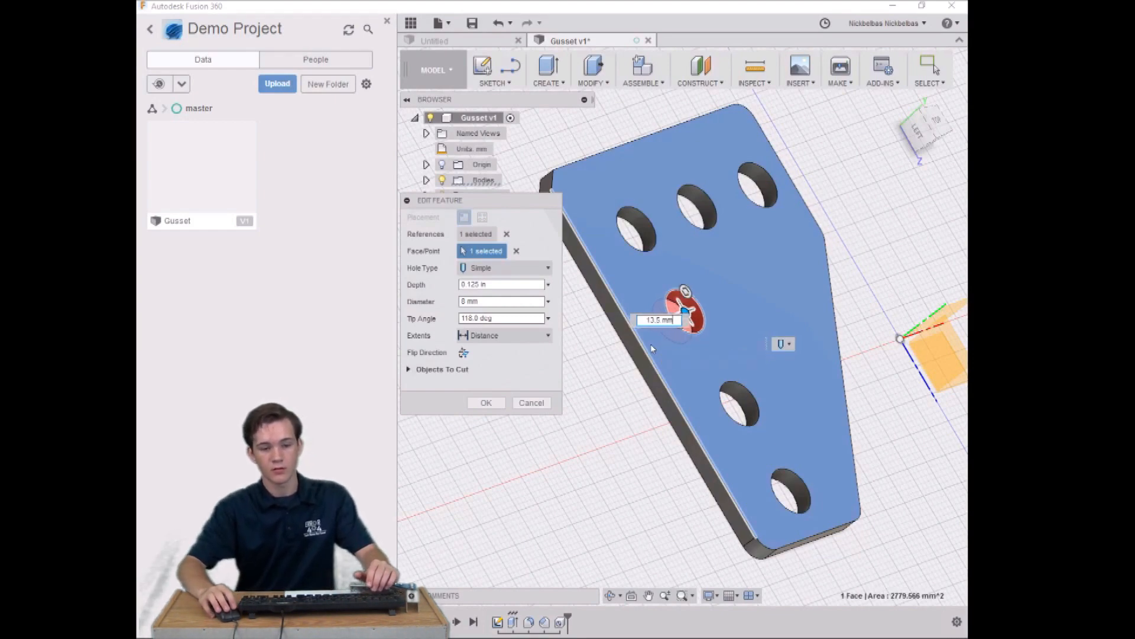
click(486, 404)
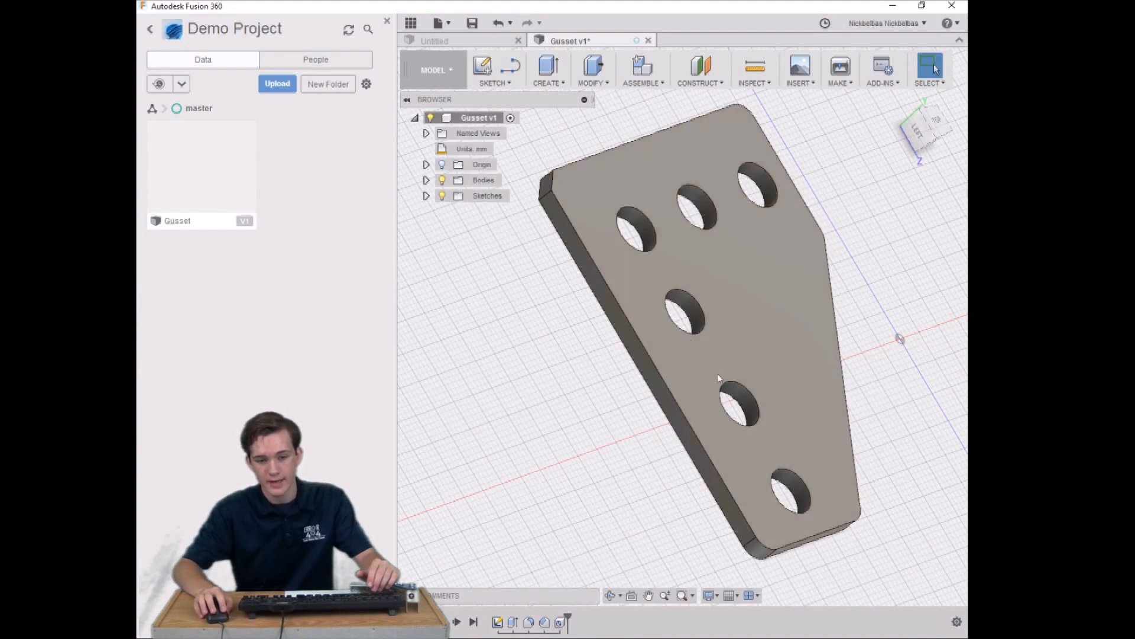
click(559, 623)
right_click(559, 626)
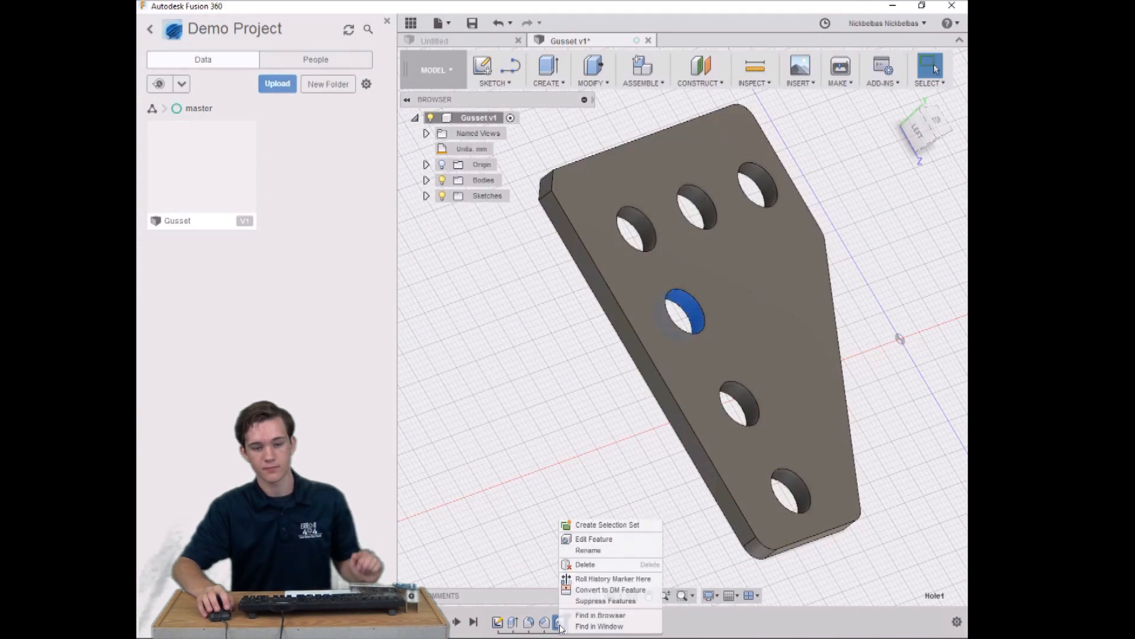
click(589, 538)
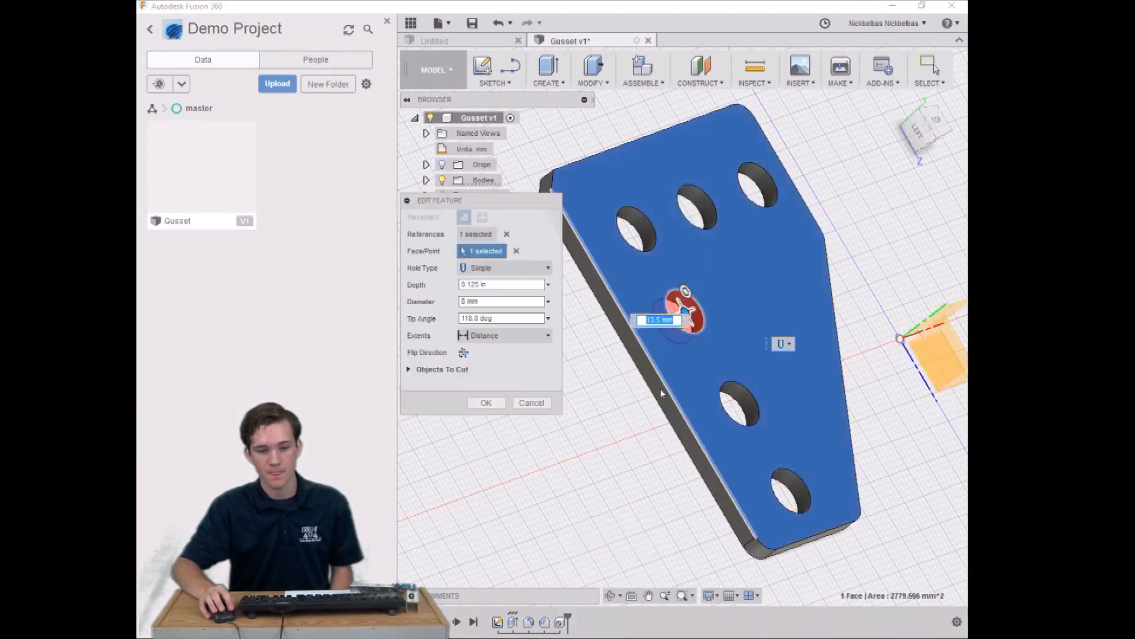
click(737, 392)
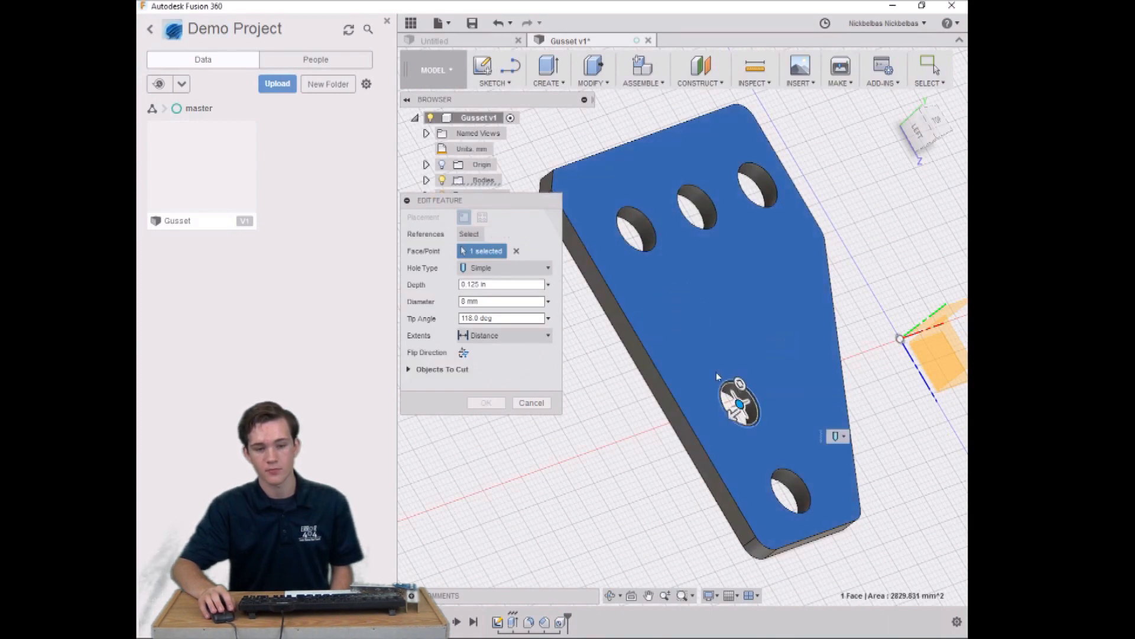
key(Return)
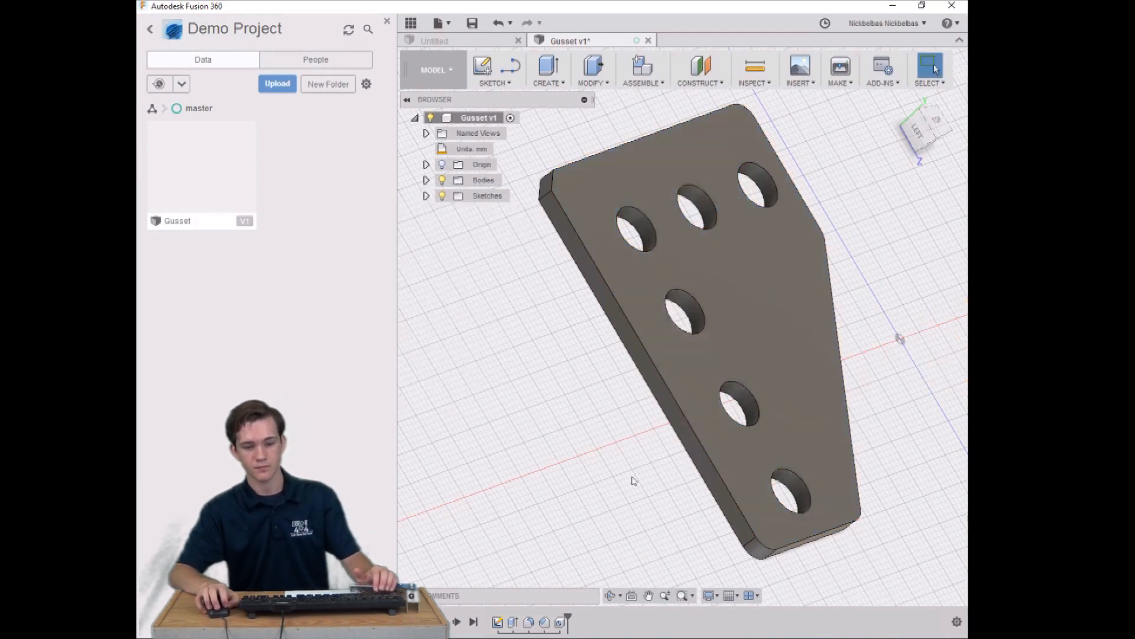
- Edit the added hole again, reference the edge along the three-hole row, and set its distance to 16 mm + 13.5 mm
click(560, 620)
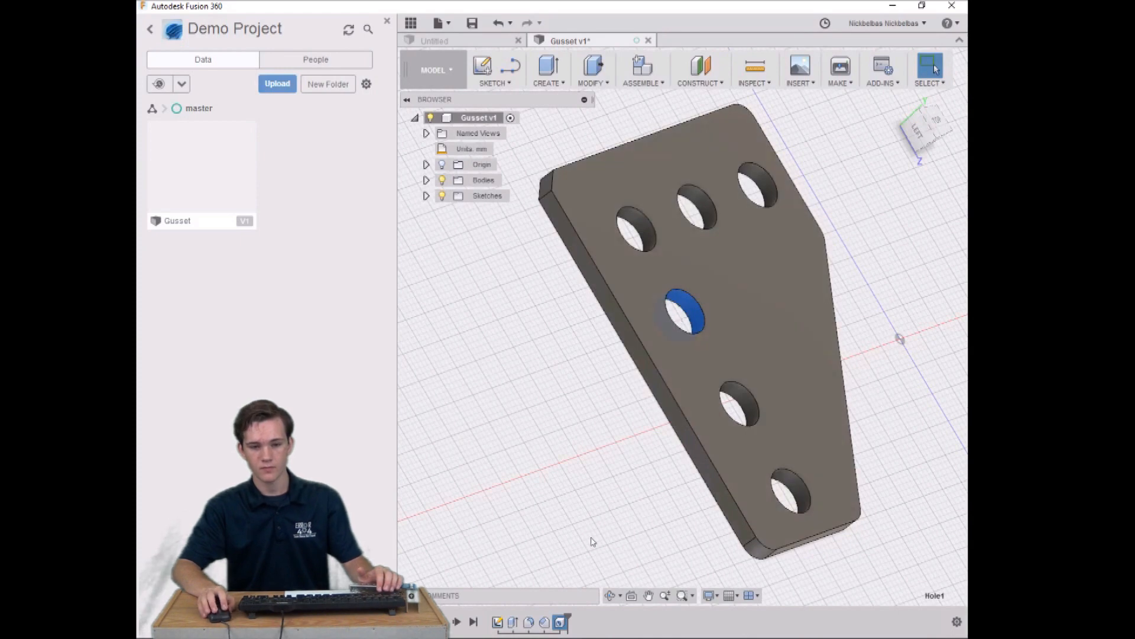
right_click(675, 318)
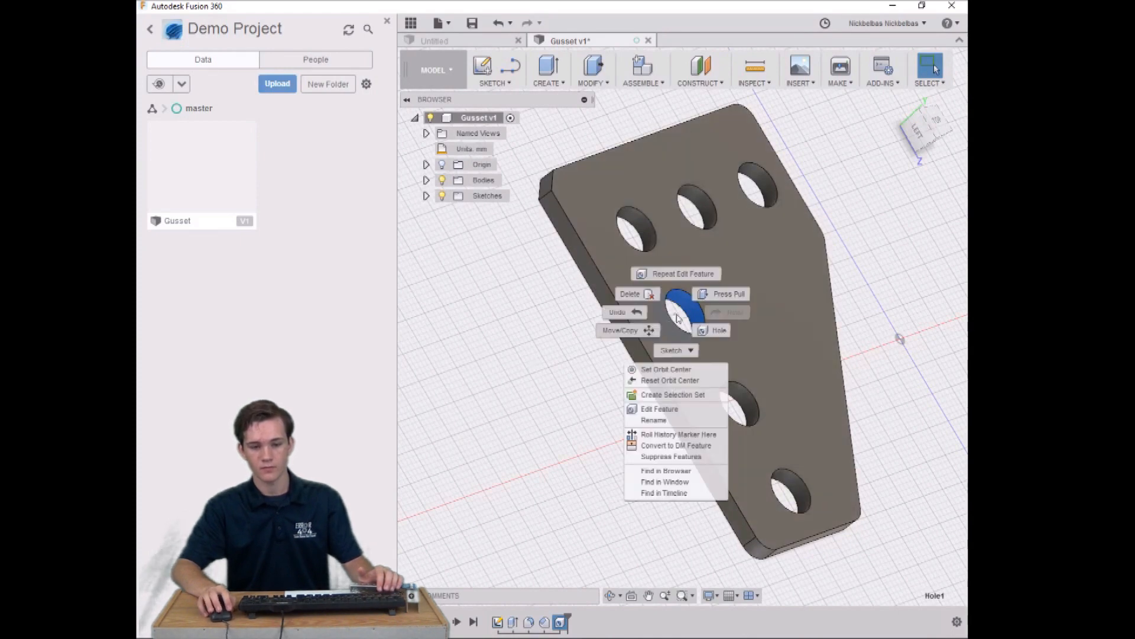
click(590, 417)
right_click(558, 624)
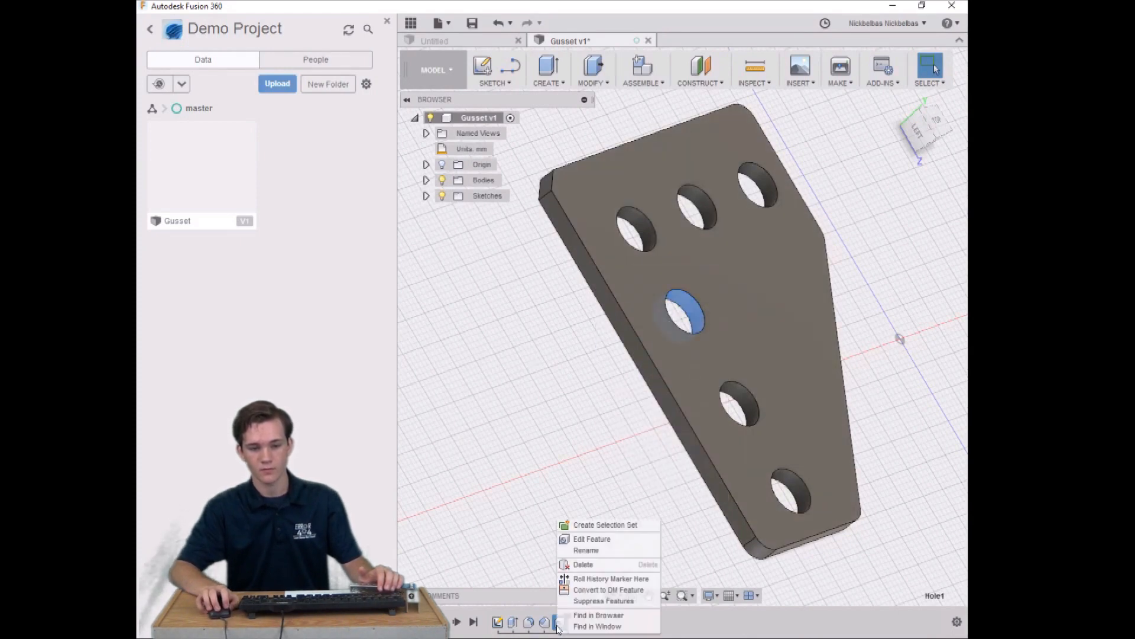
click(590, 539)
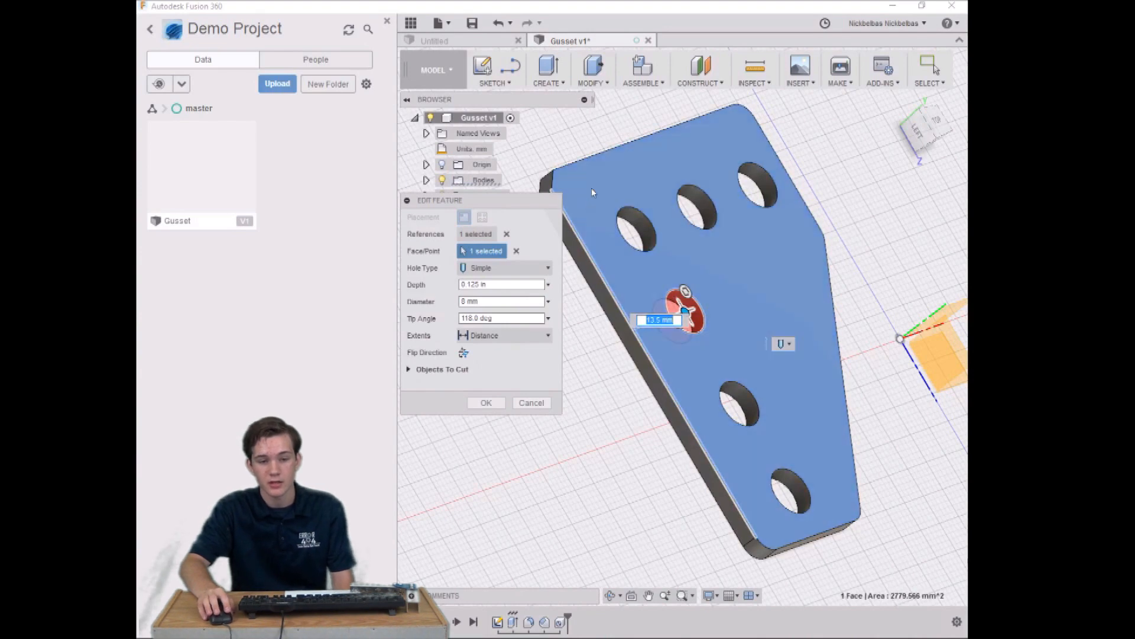
click(584, 158)
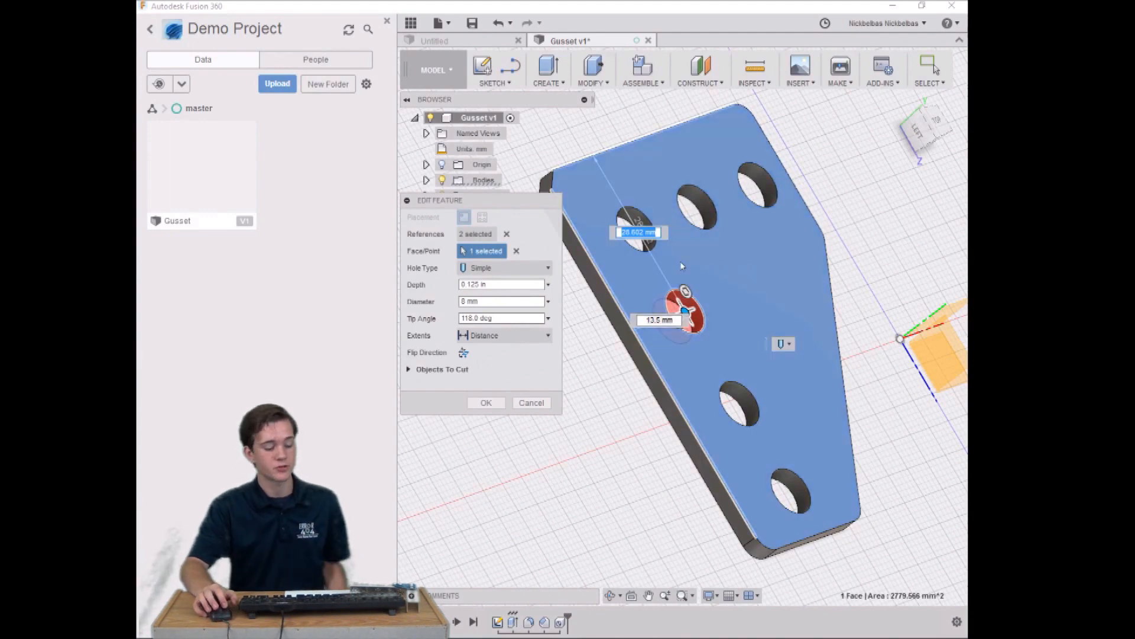
text(1)
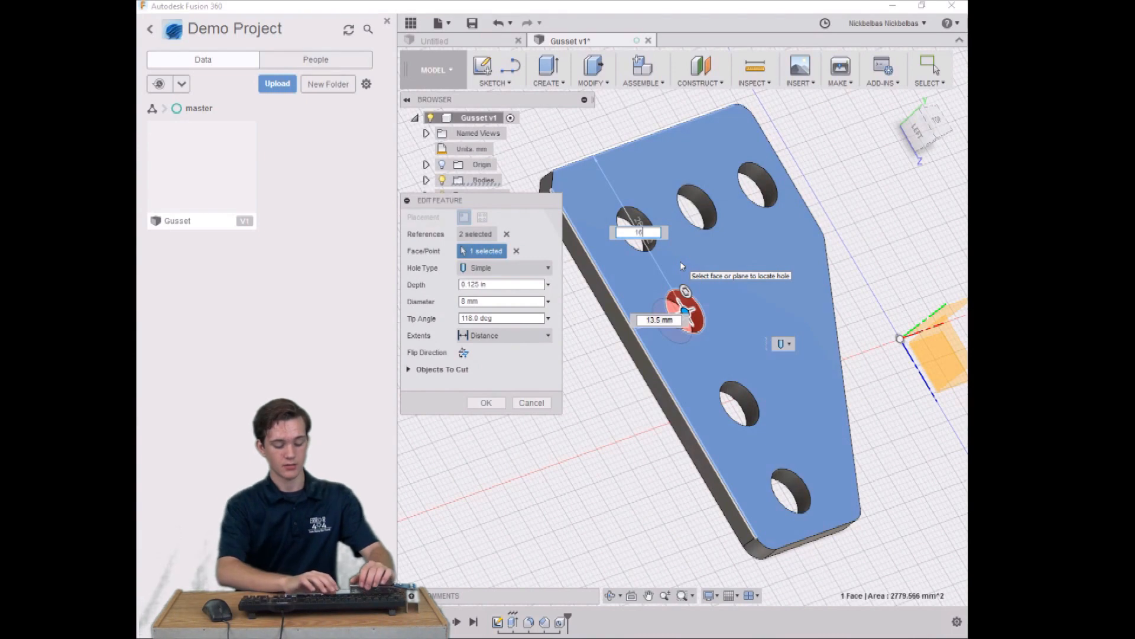
text(6)
key(Return)
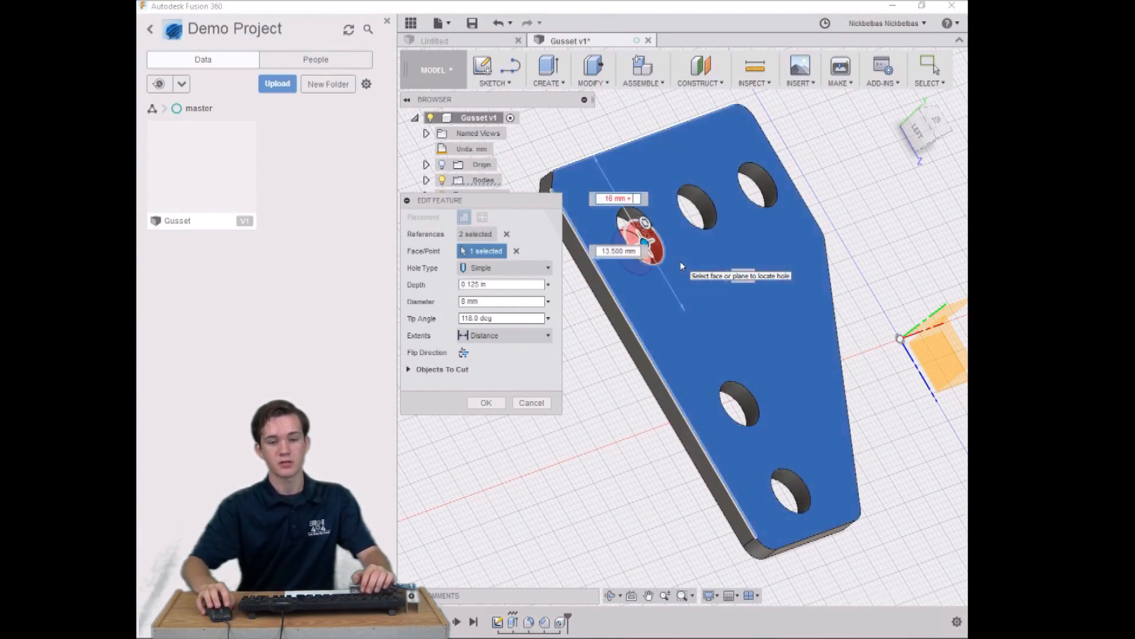
text(+)
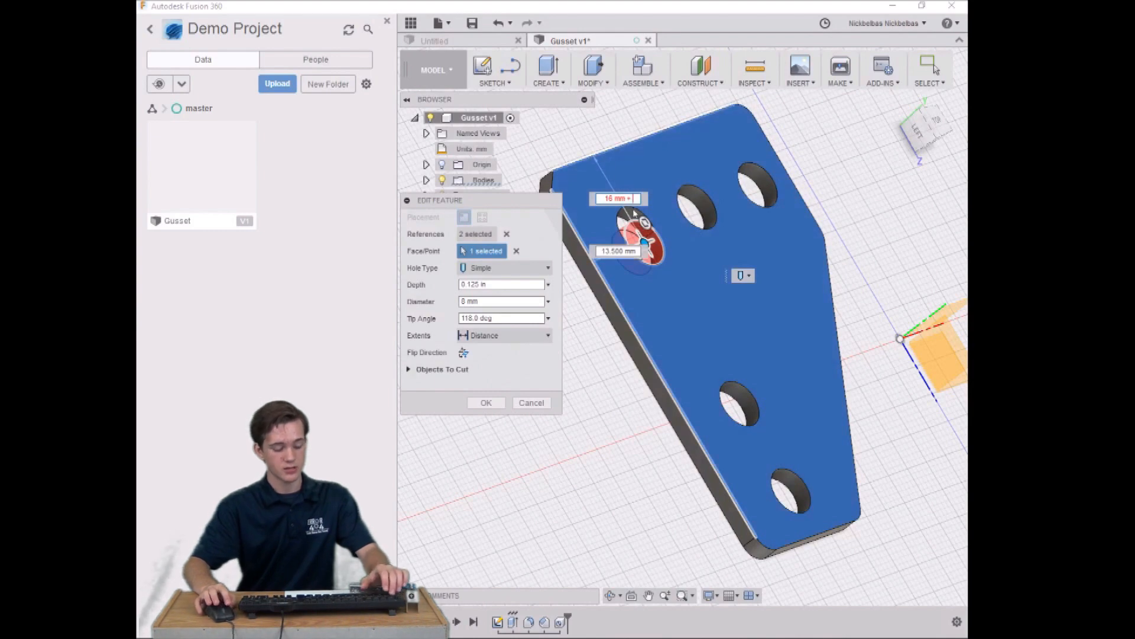
text( 13.5 mm)
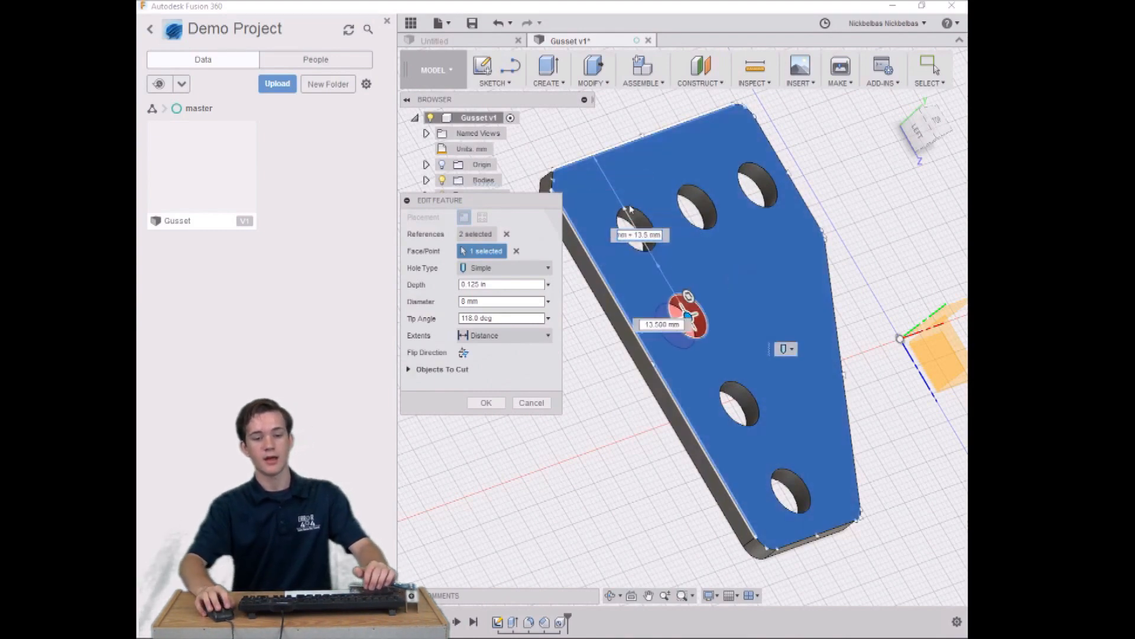
key(Return)
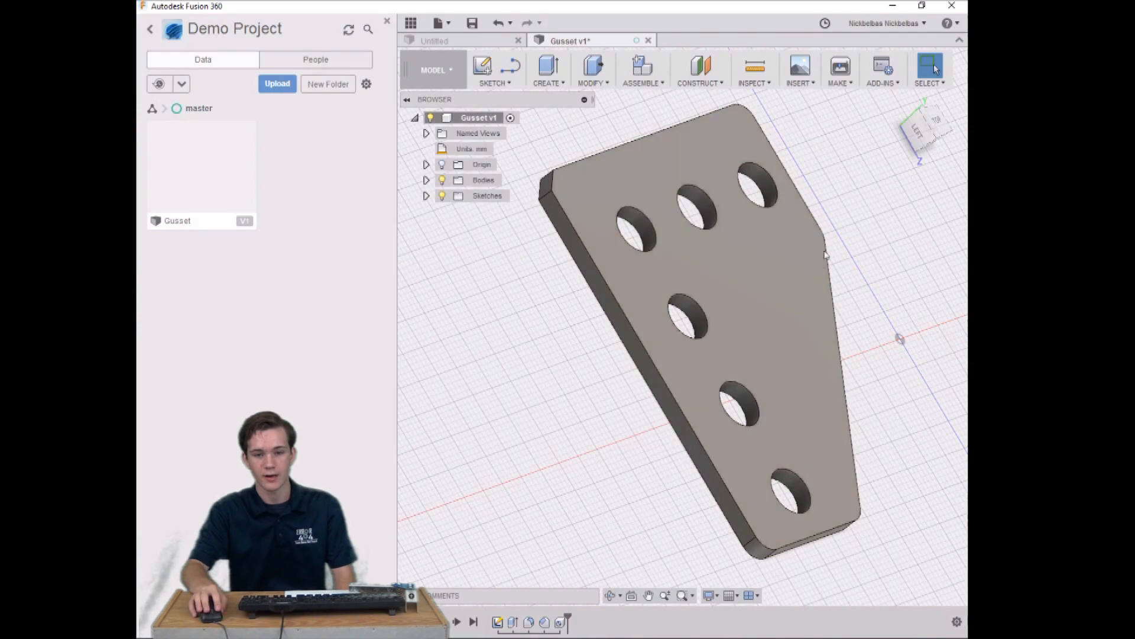
- Examine the added hole's alignment with the other holes from the top view and at an angle
click(937, 119)
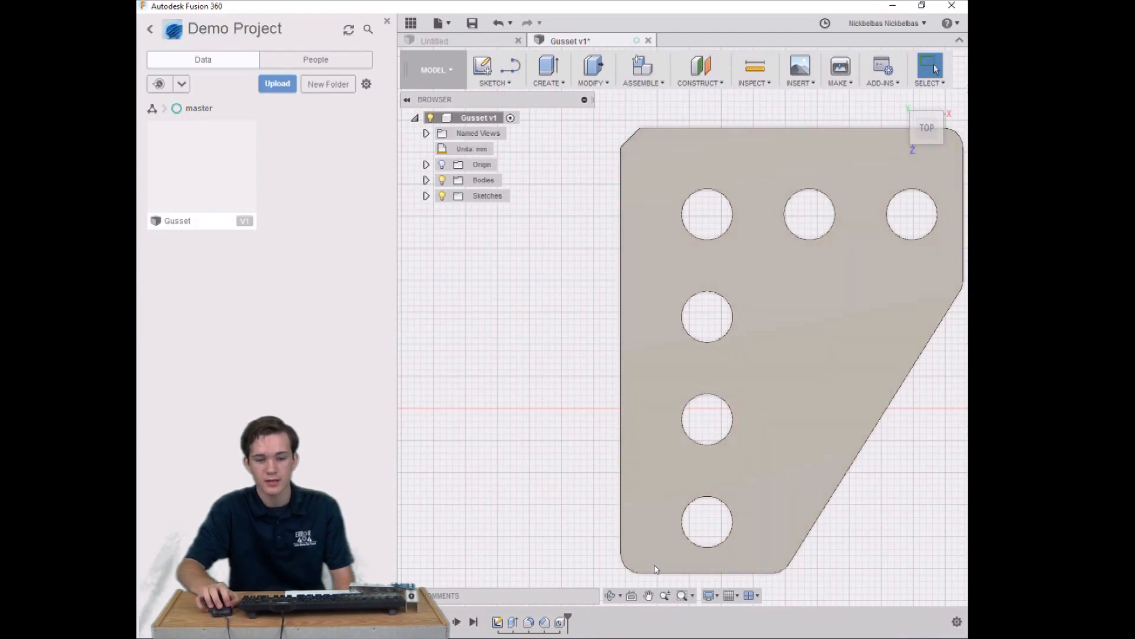
click(647, 596)
drag(717, 427, 678, 420)
click(610, 596)
drag(658, 526, 594, 446)
click(444, 436)
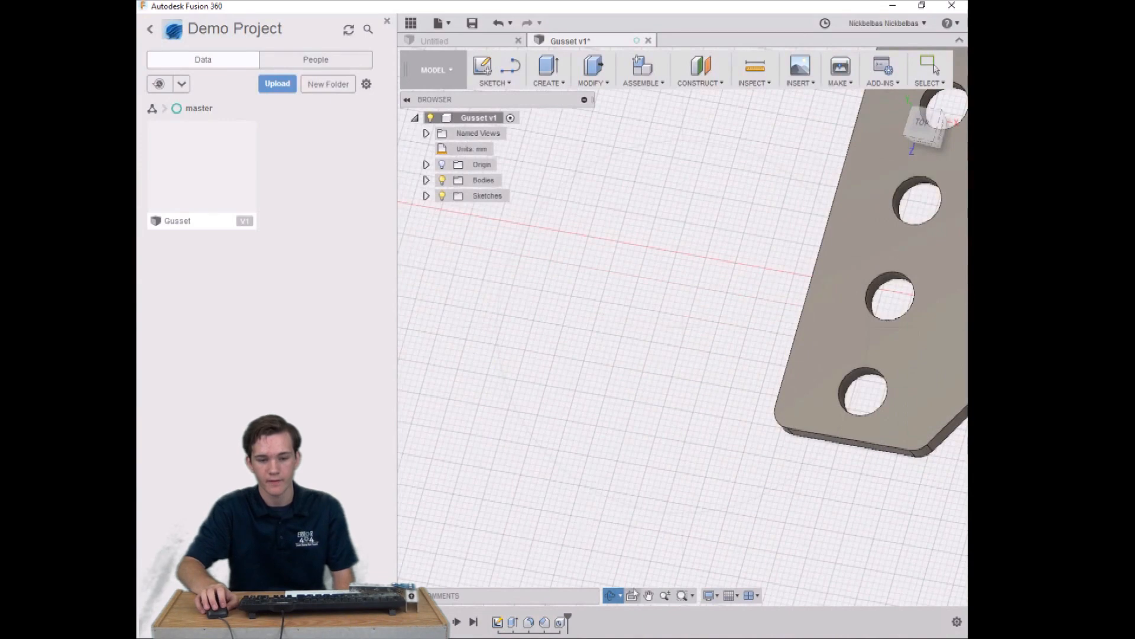
click(648, 596)
drag(807, 393, 528, 486)
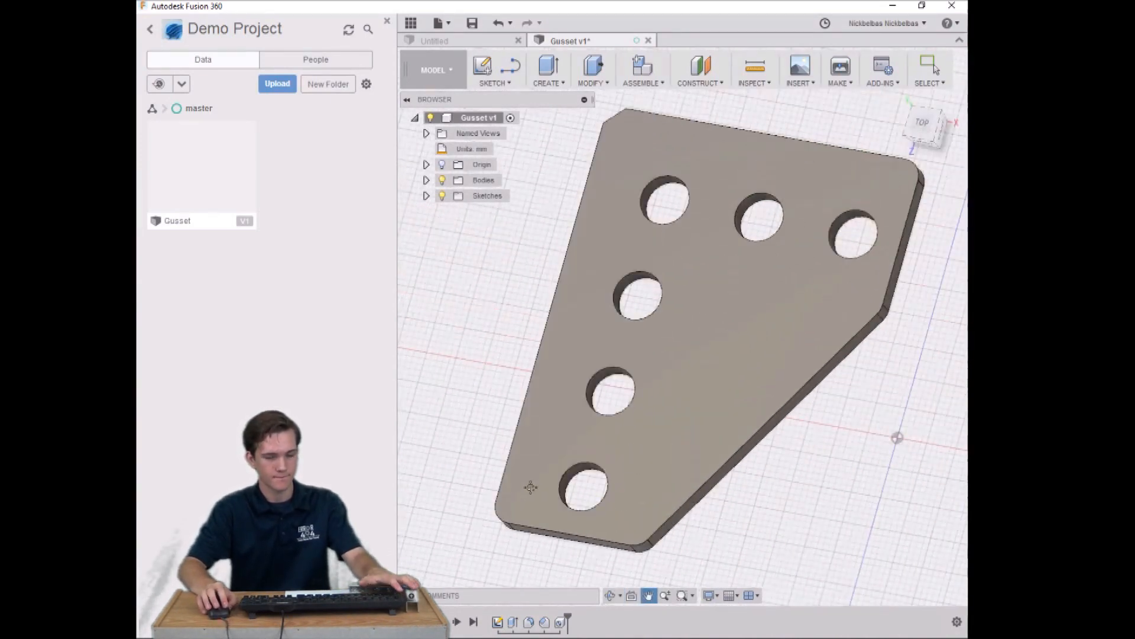
key(Escape)
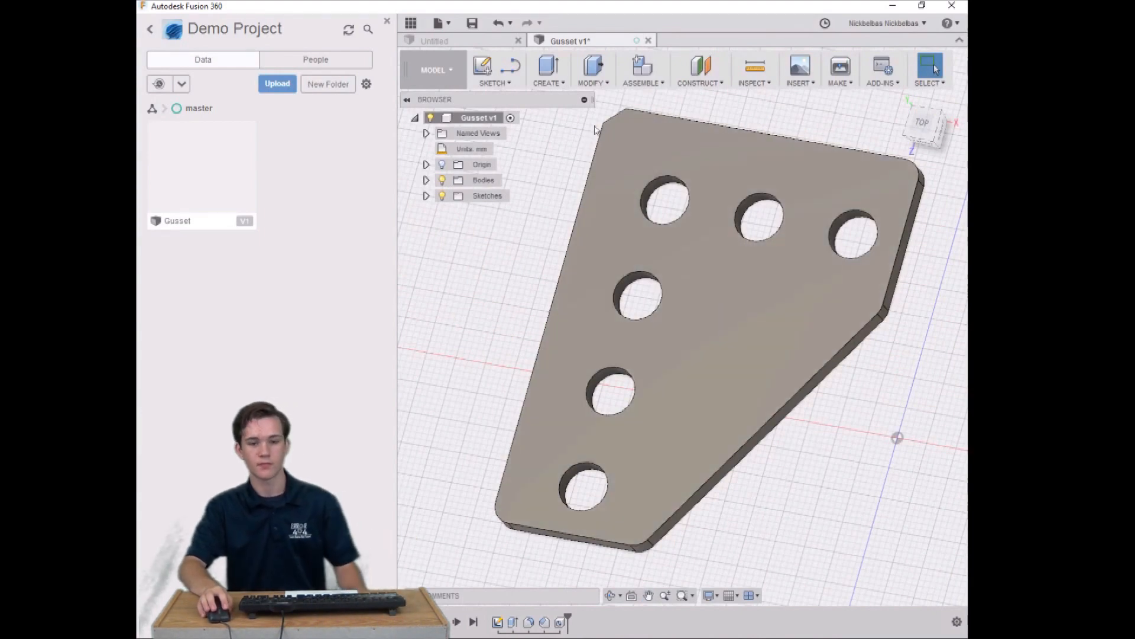
- Apply the physical material Aluminum, Anodized Blue from the Fusion 360 Material Library's Metal category to the gusset plate
click(592, 82)
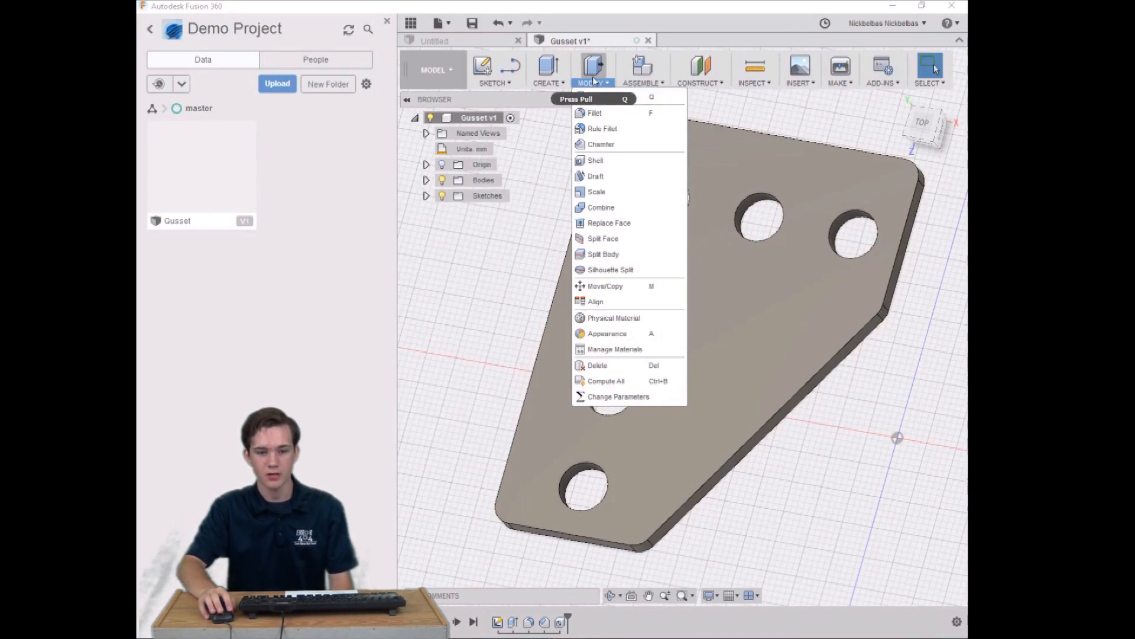
click(630, 320)
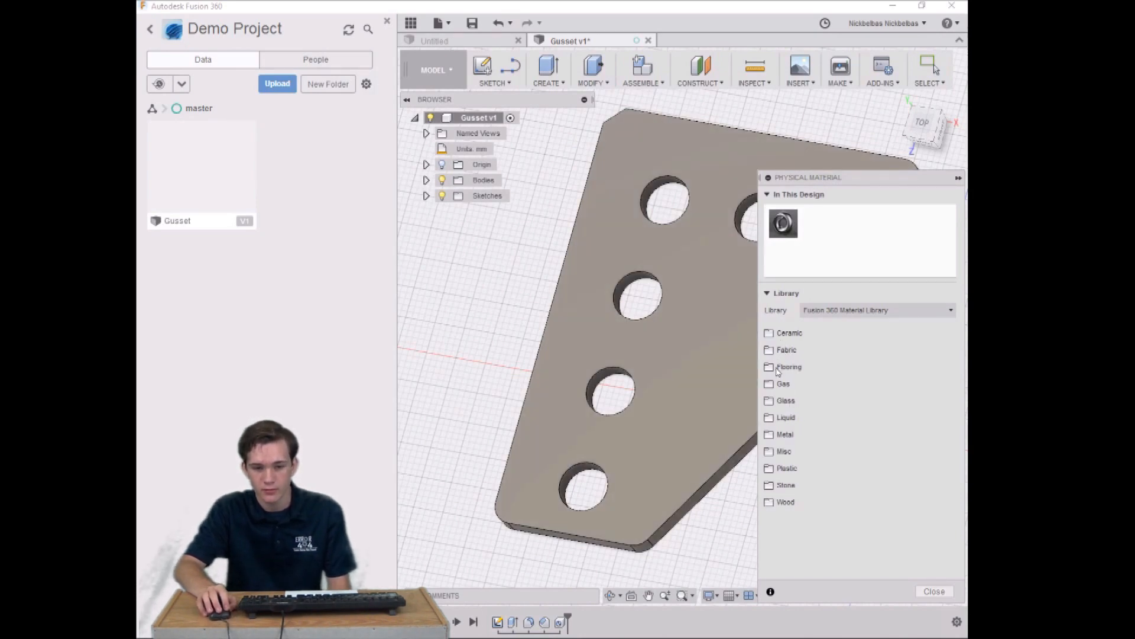
click(770, 437)
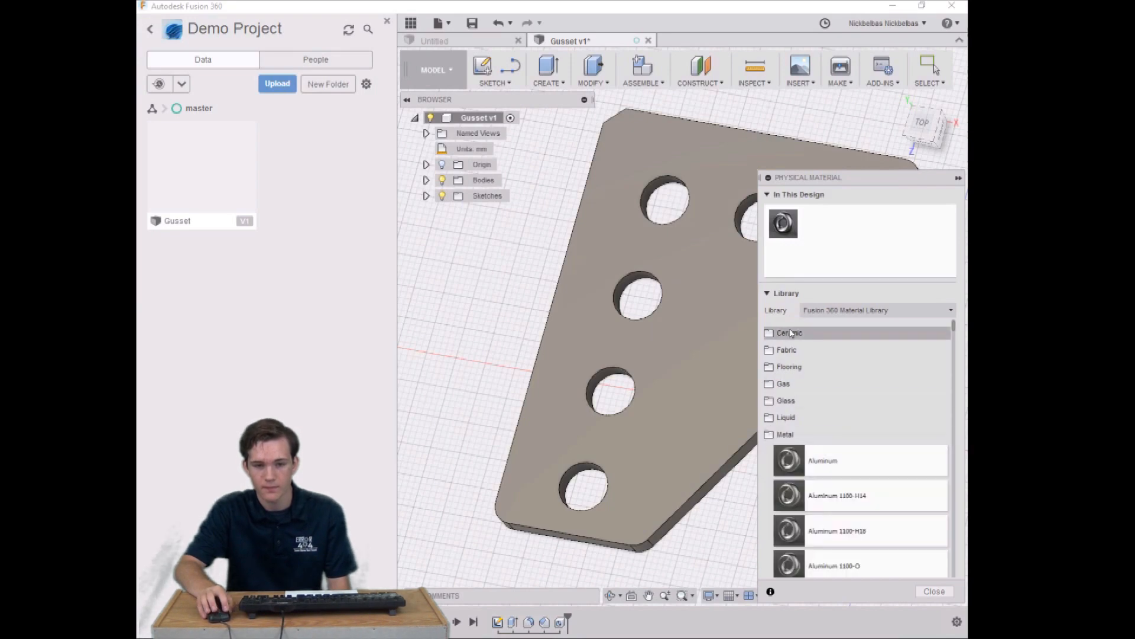
drag(818, 180, 757, 99)
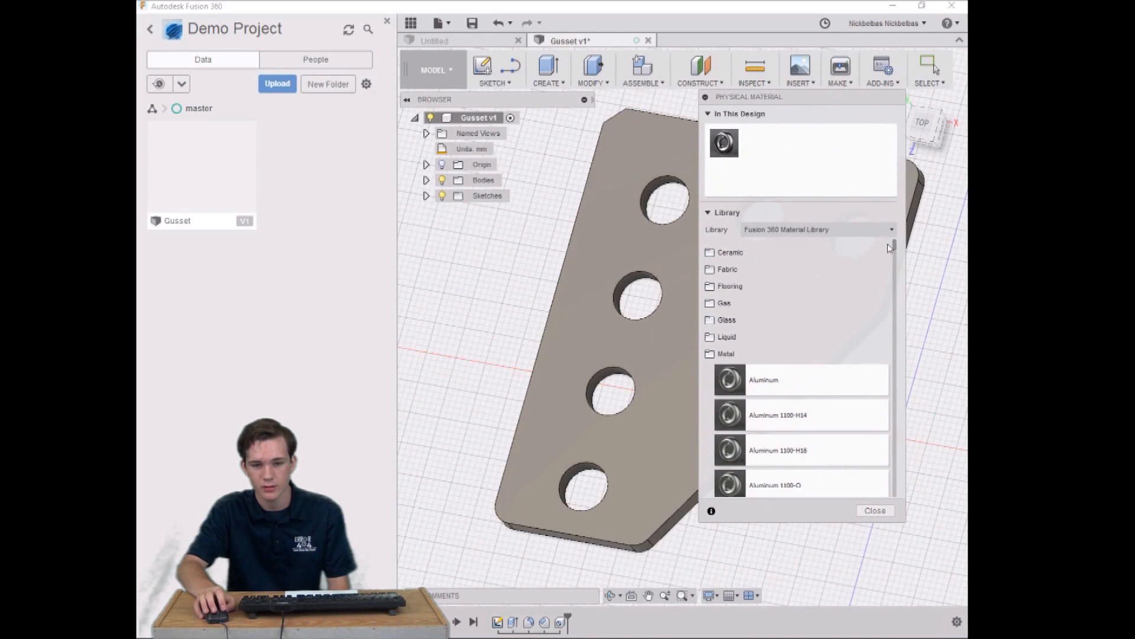
drag(896, 252, 887, 310)
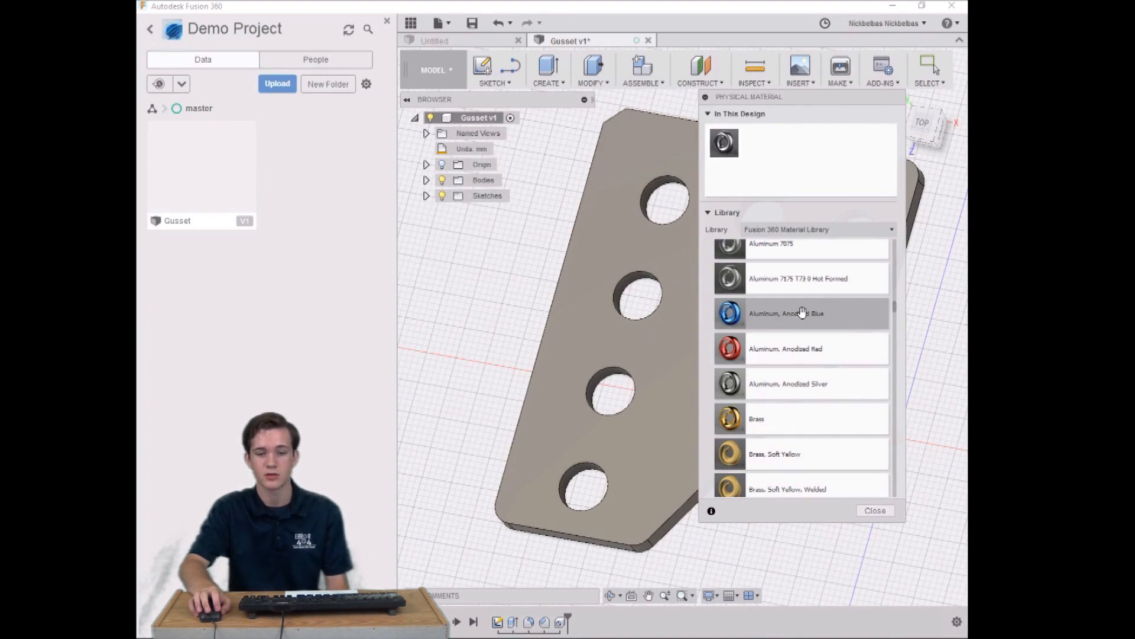
drag(803, 313, 593, 332)
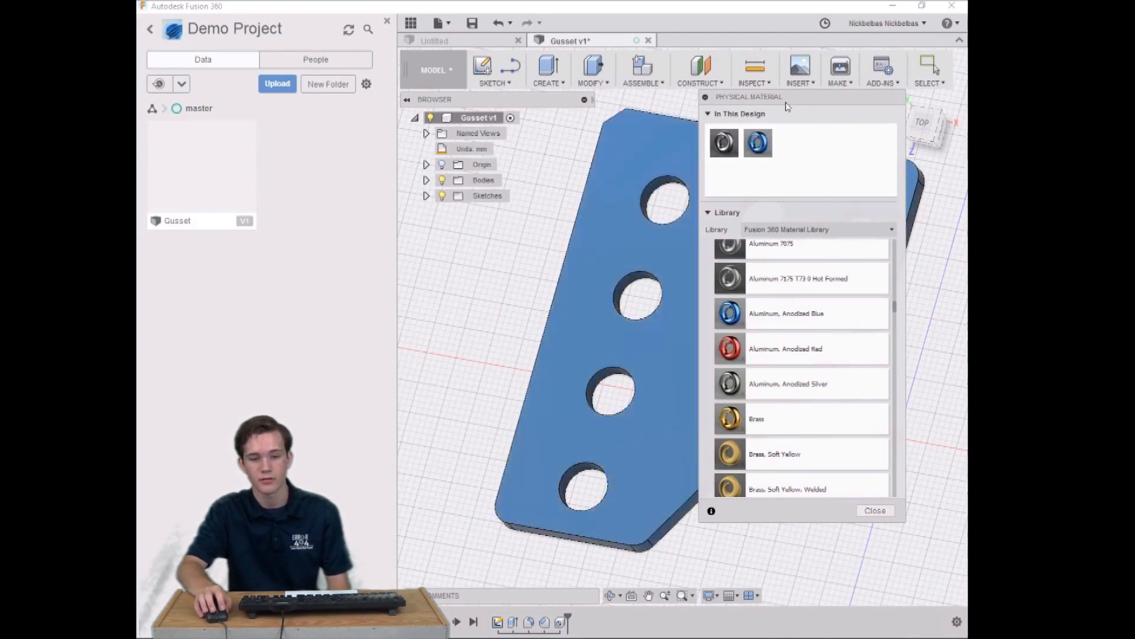
- Collapse the material dialog and examine the blue anodized plate's faces and edges from several angles
click(706, 98)
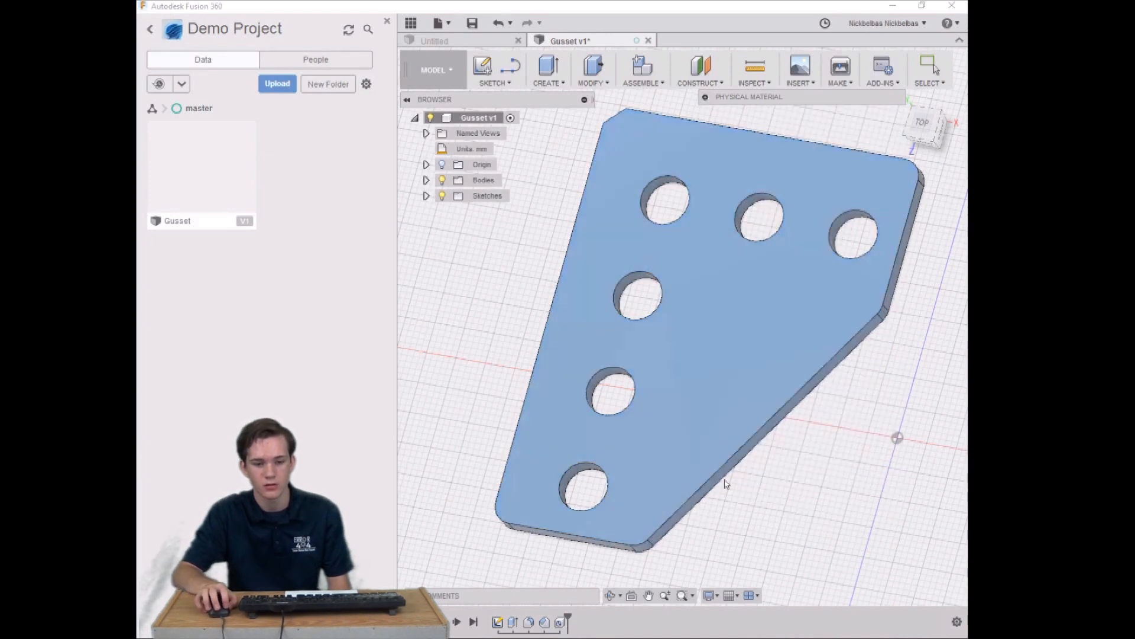
click(612, 595)
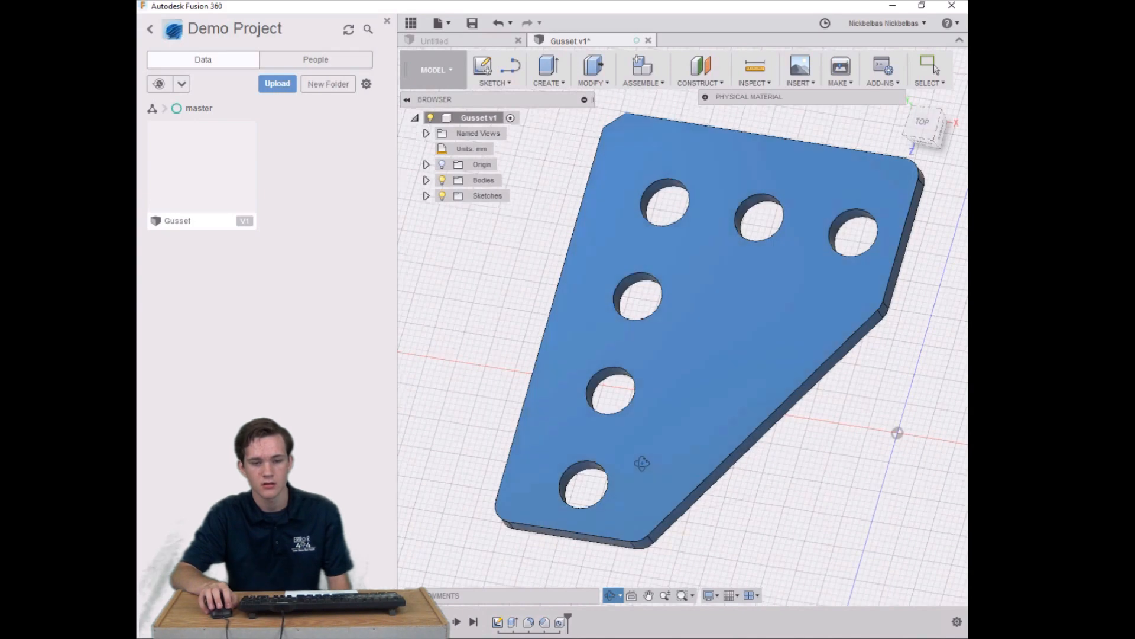
drag(640, 467, 641, 387)
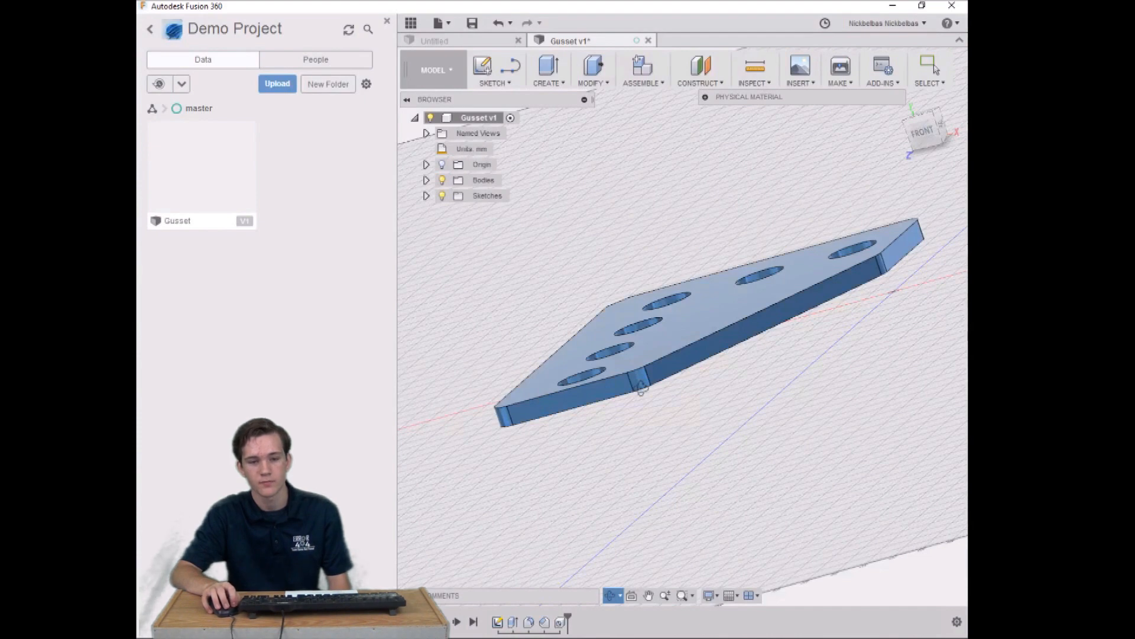
drag(642, 387, 548, 302)
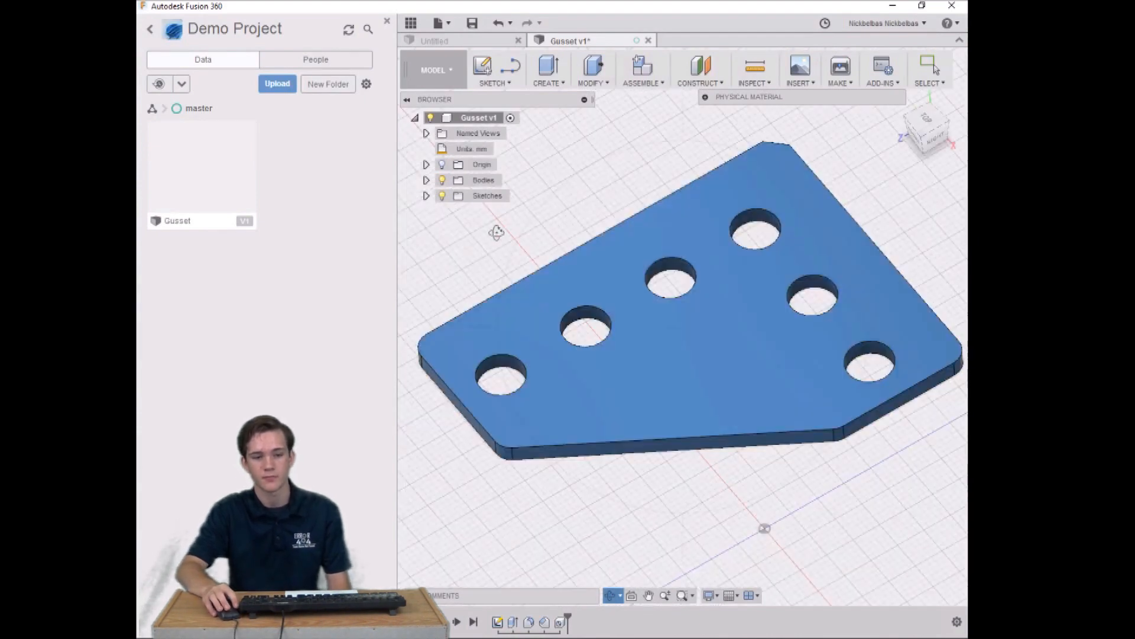
click(428, 259)
click(649, 595)
drag(865, 424, 594, 411)
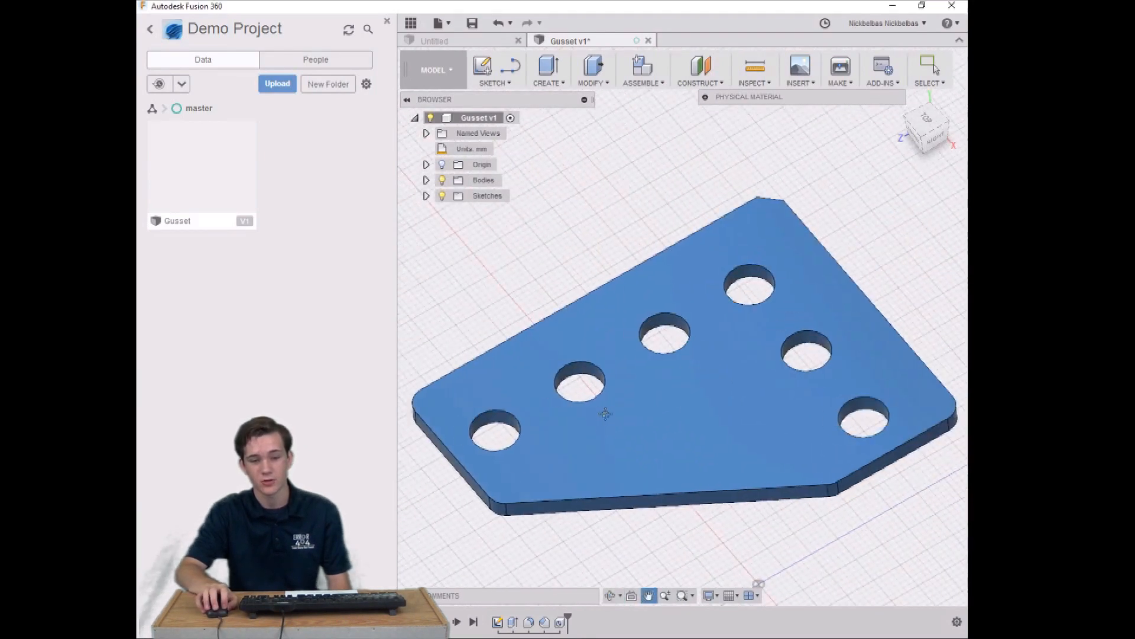